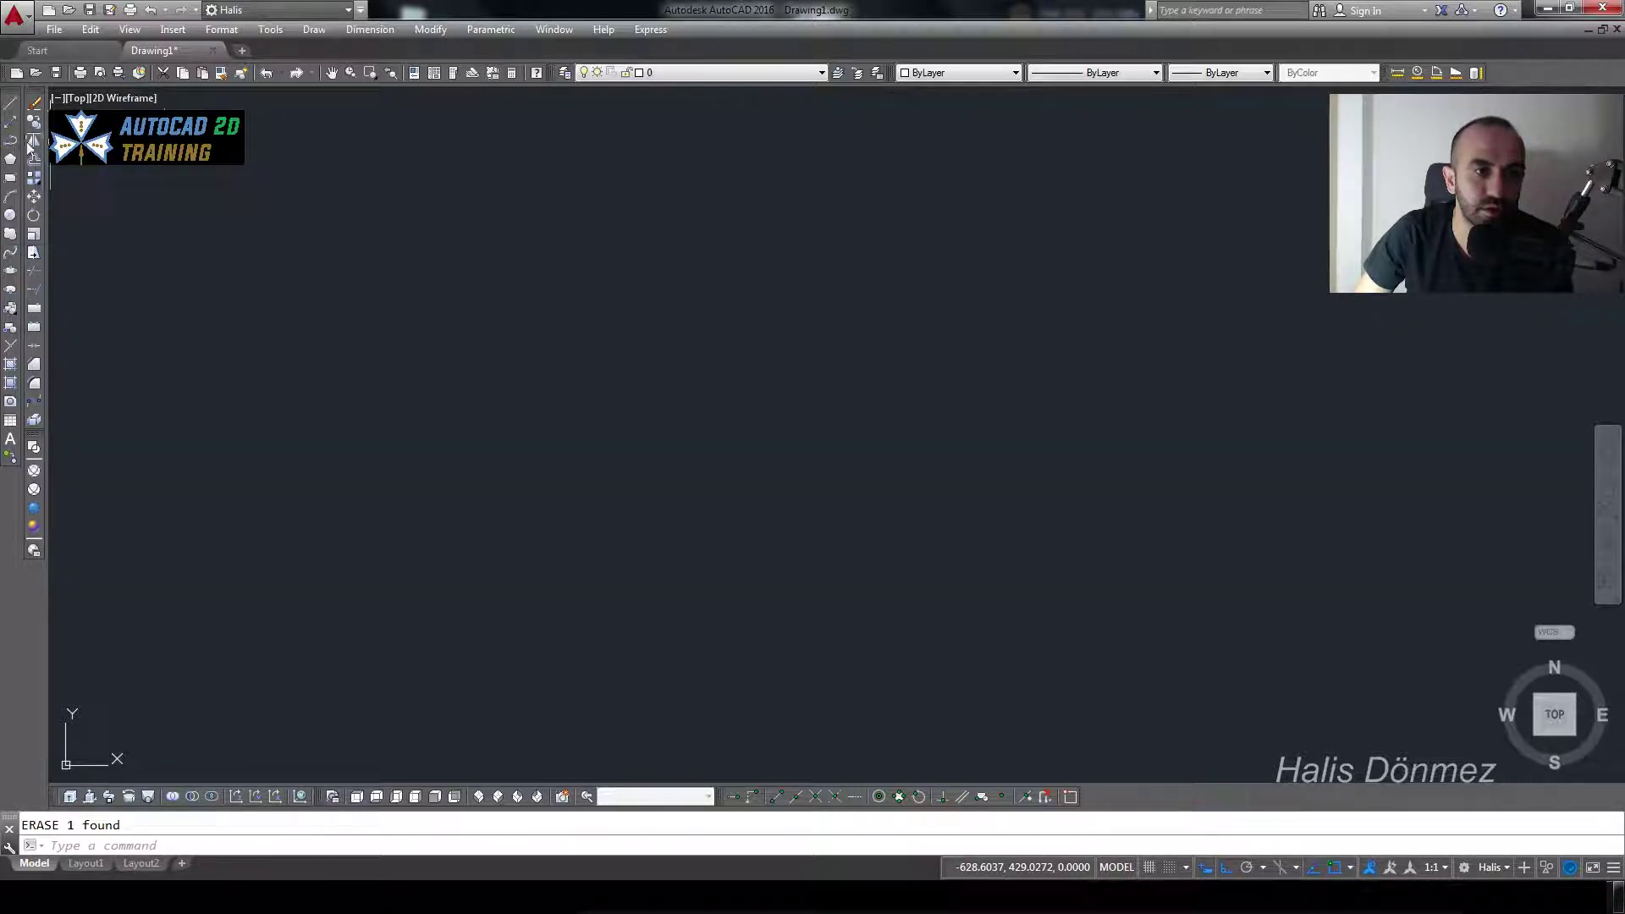
Cancel the stray selection windows and start PLINE, awaiting a start point.
left_click(313, 29)
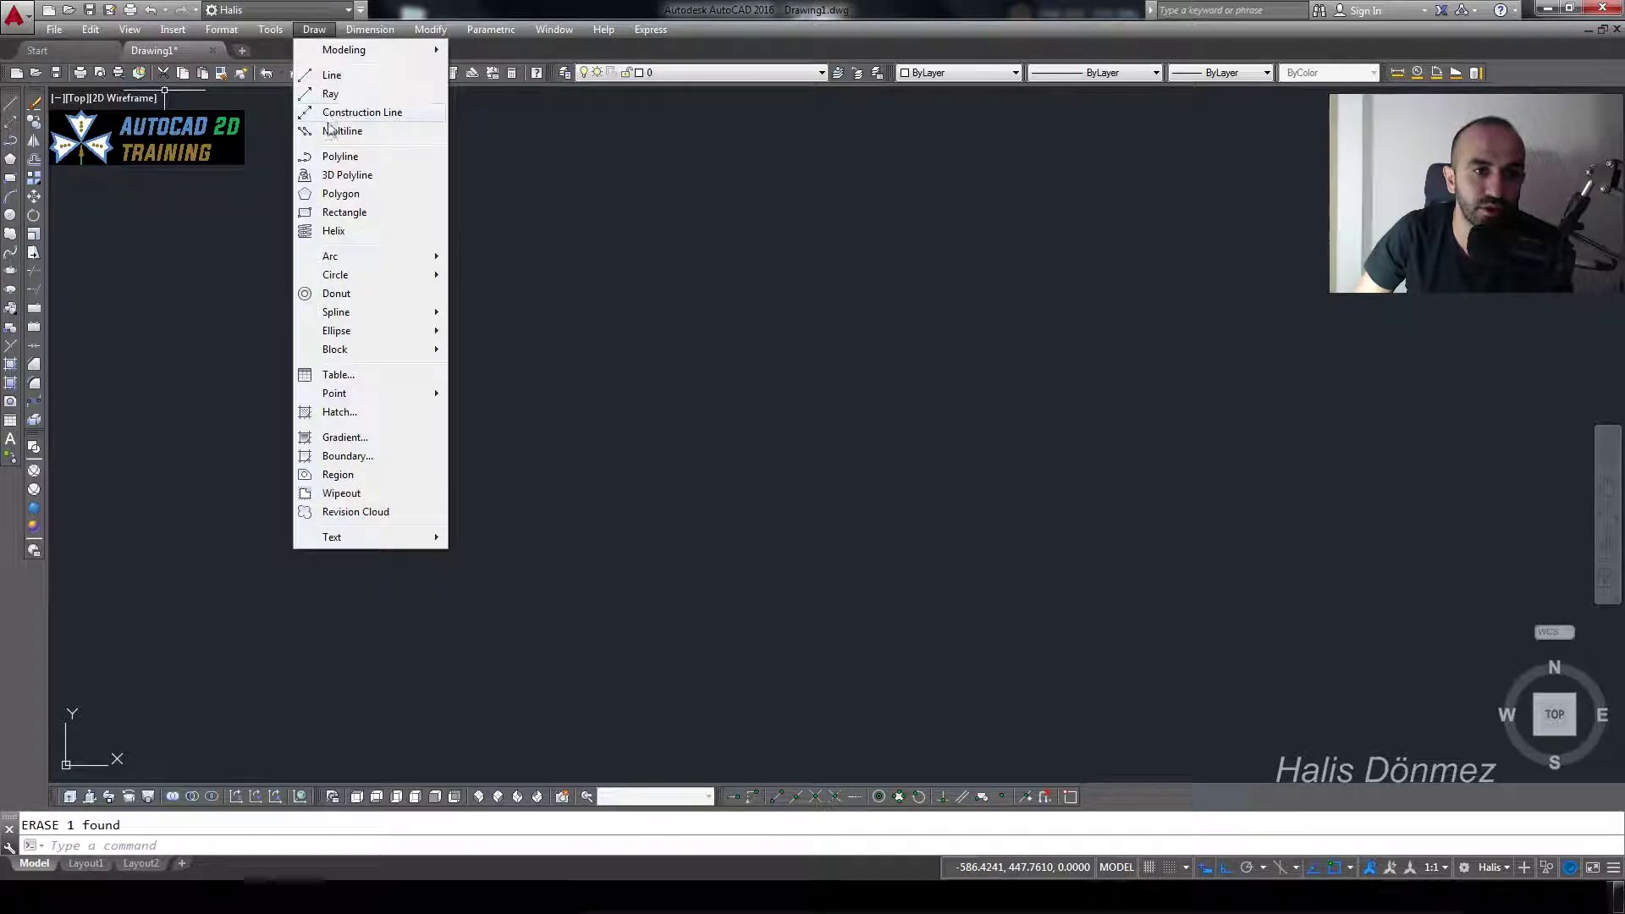
left_click(203, 206)
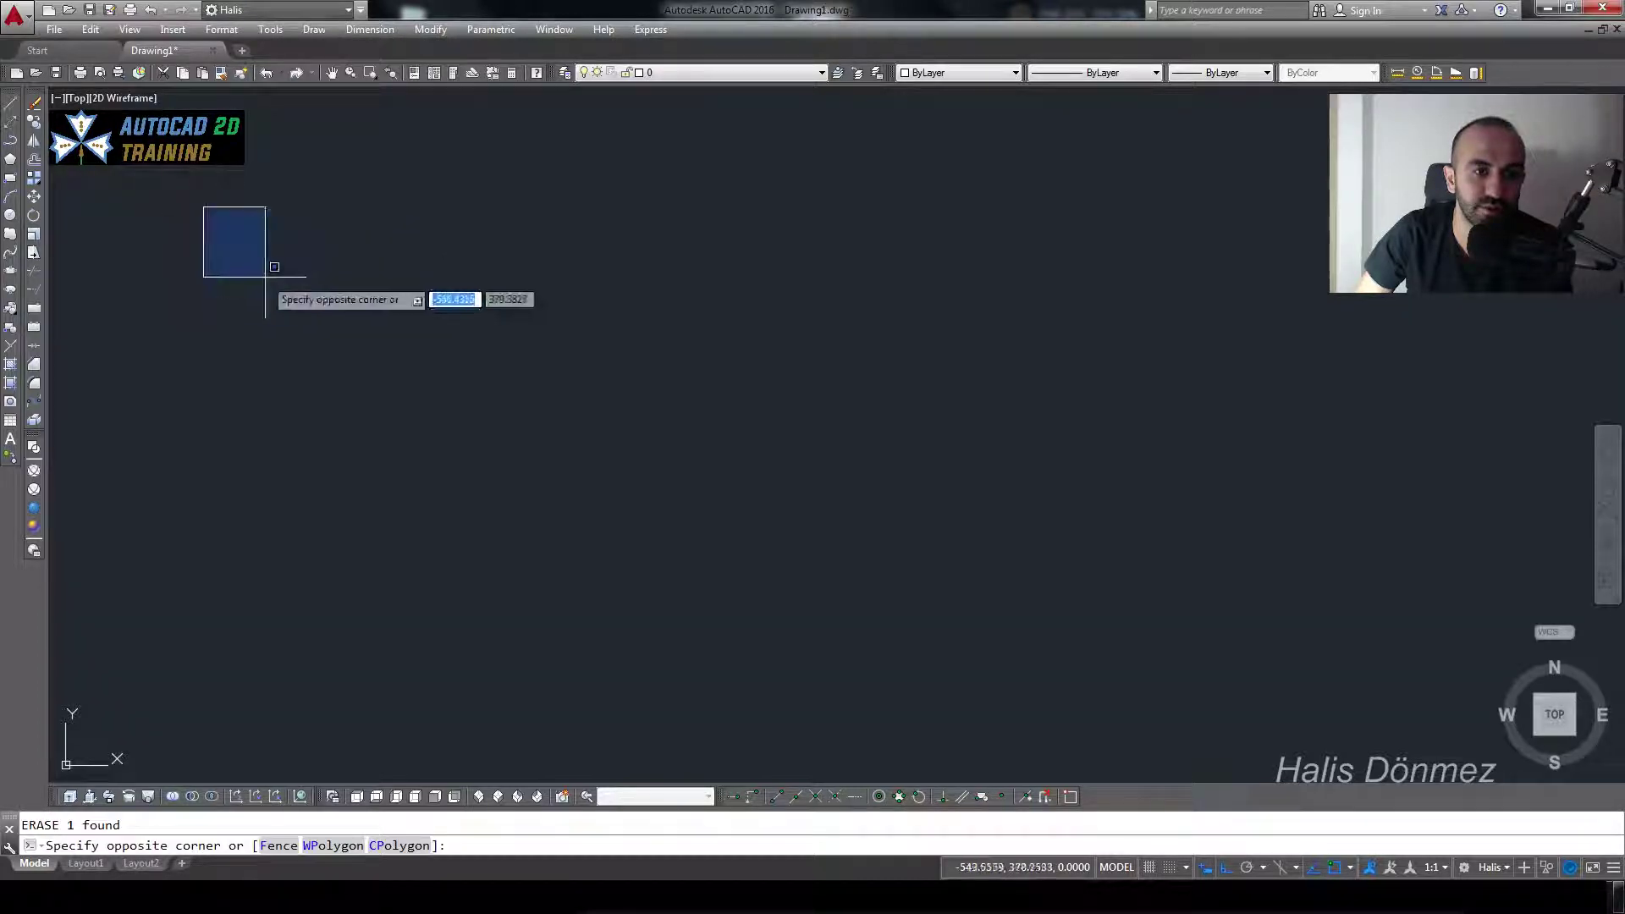
key("Escape")
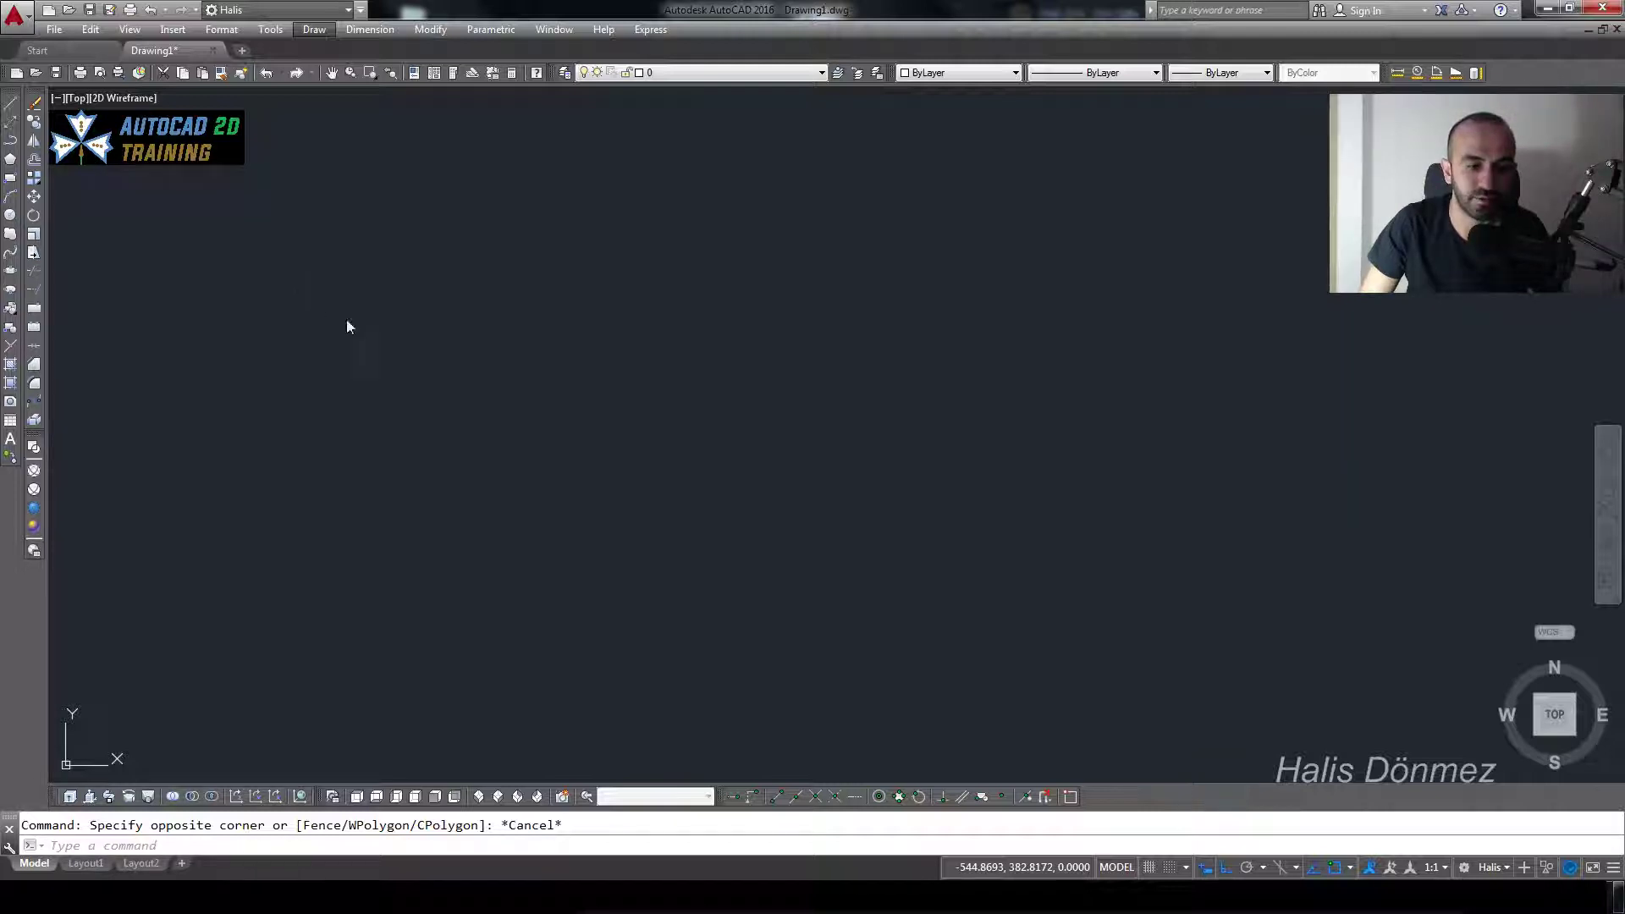
left_click(392, 334)
key("Escape")
type("p")
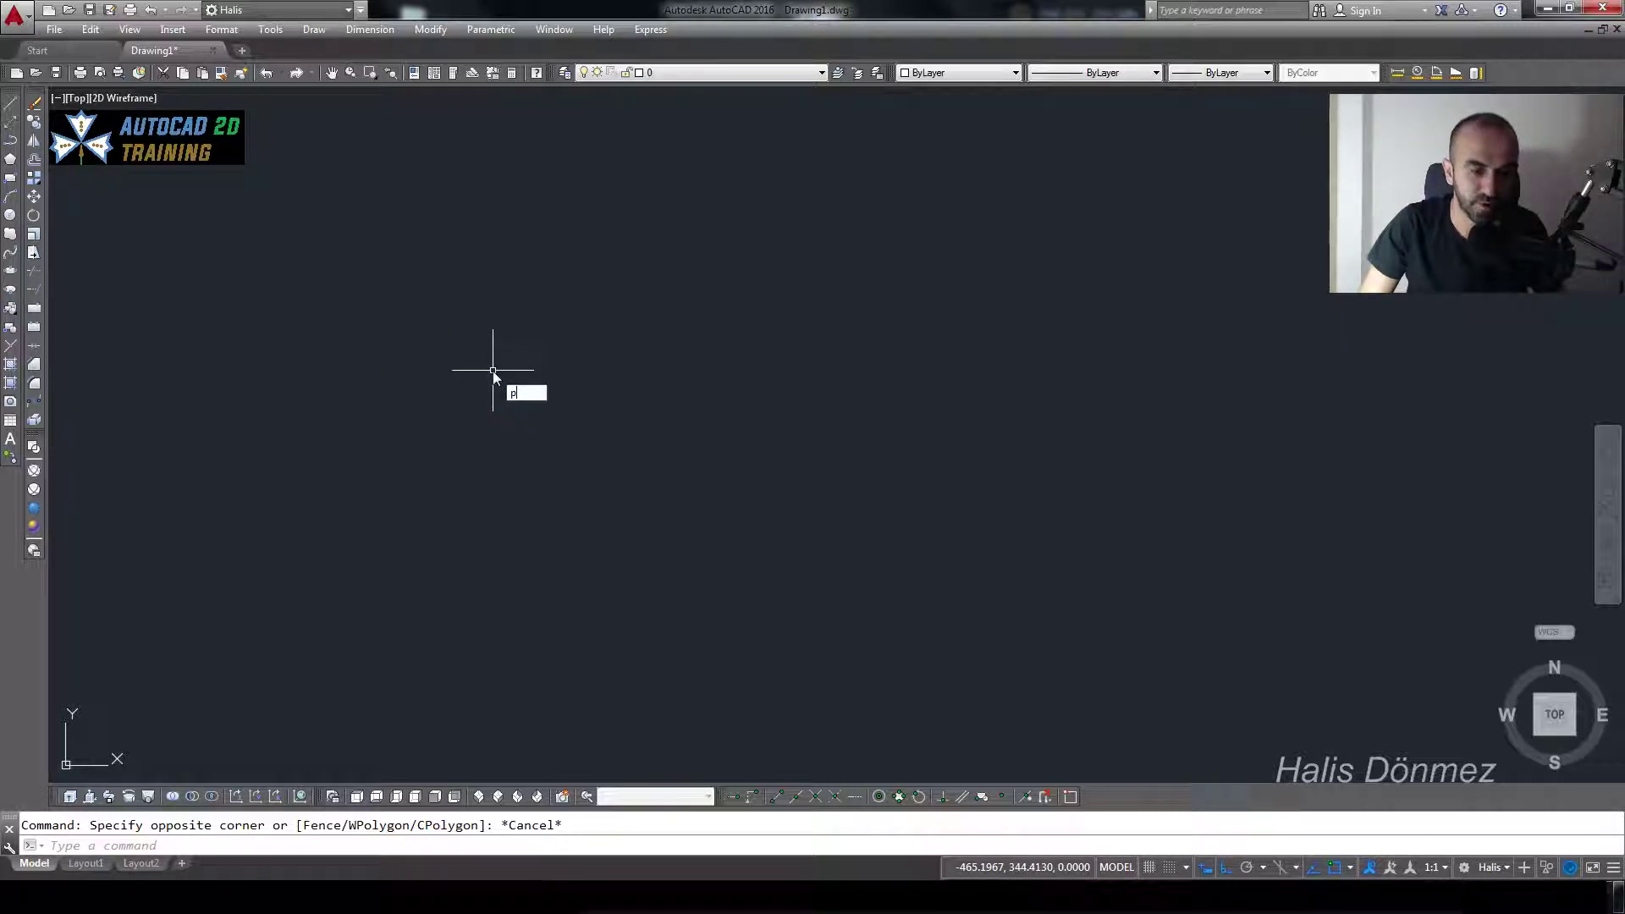
type("line")
key("Return")
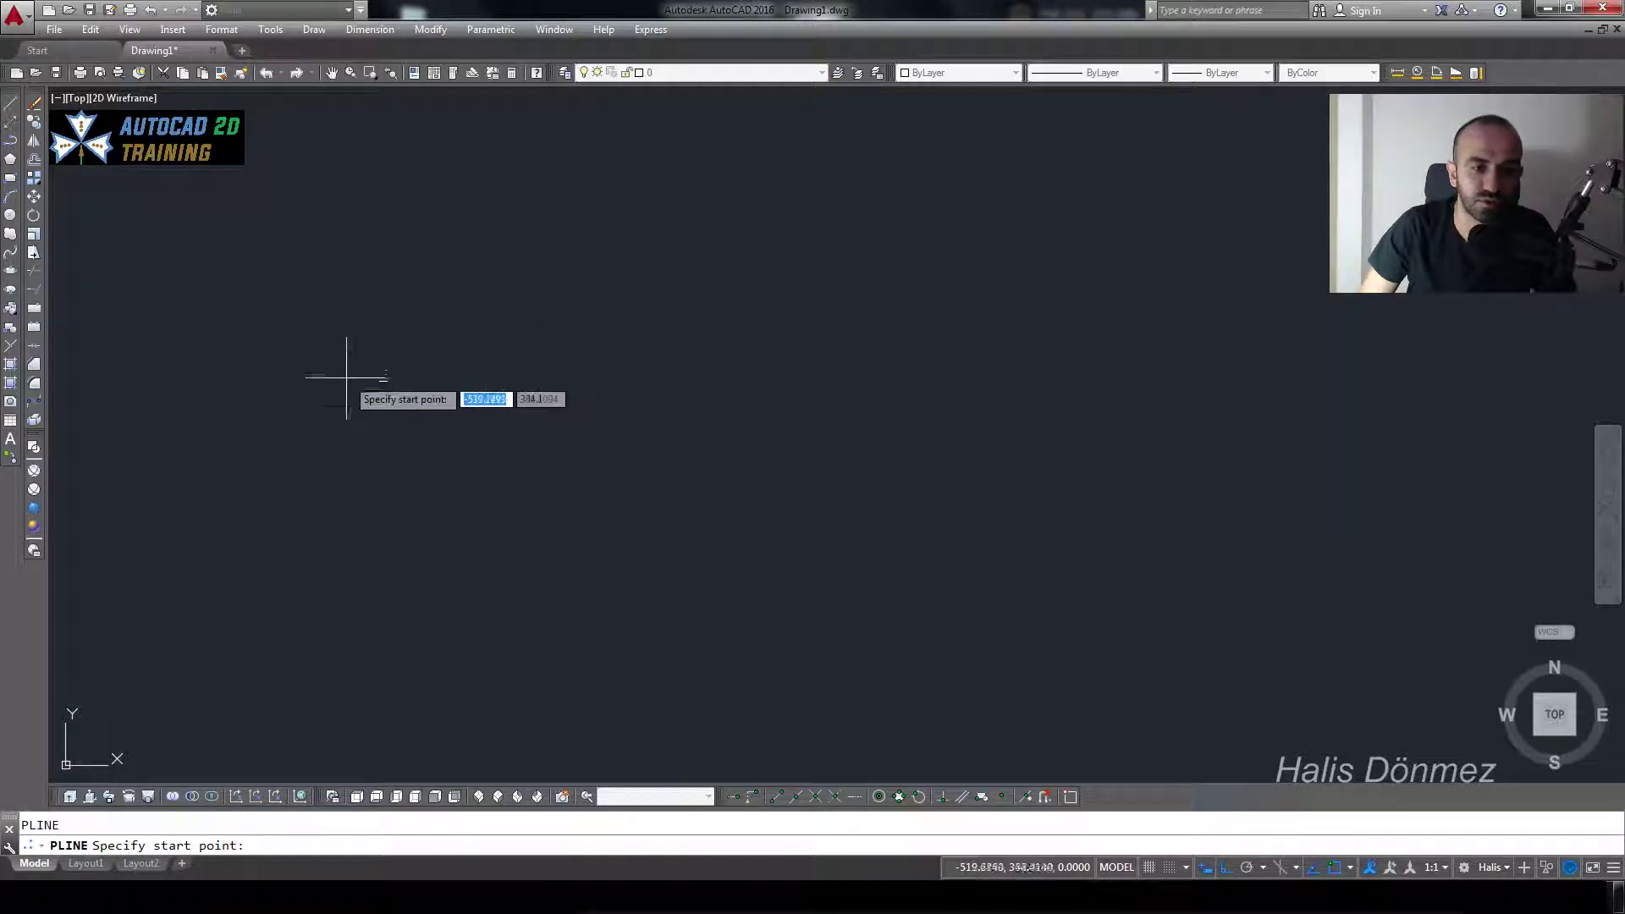
From a picked start point, enter polyline lengths 100 and 50, undo once, then add 100.
left_click(377, 386)
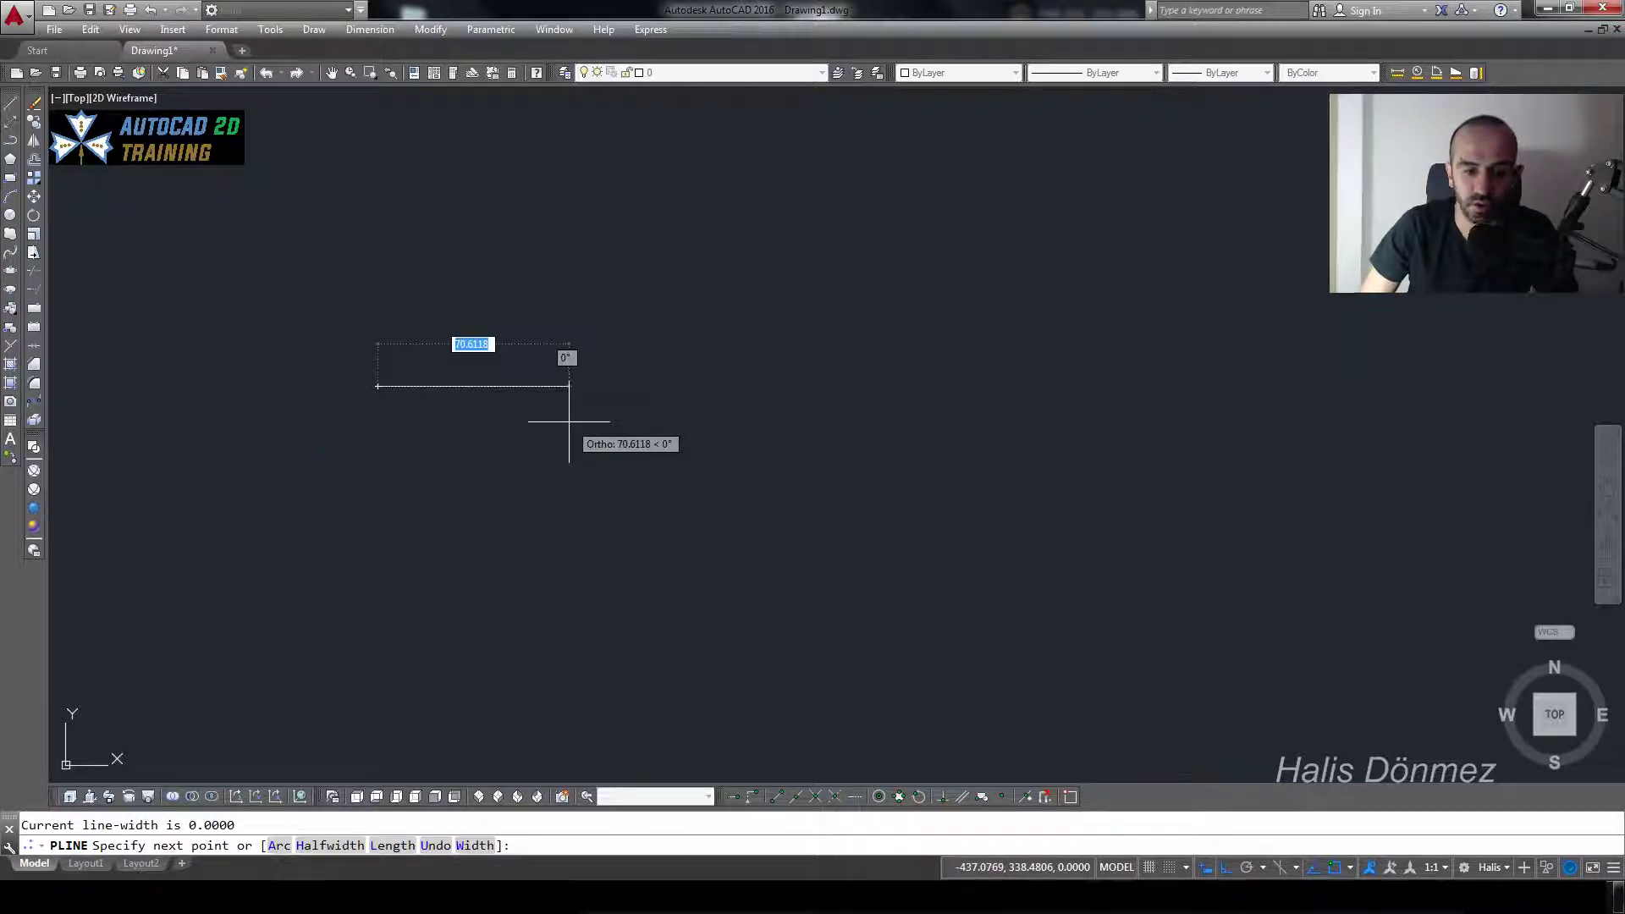
type("100")
key("Return")
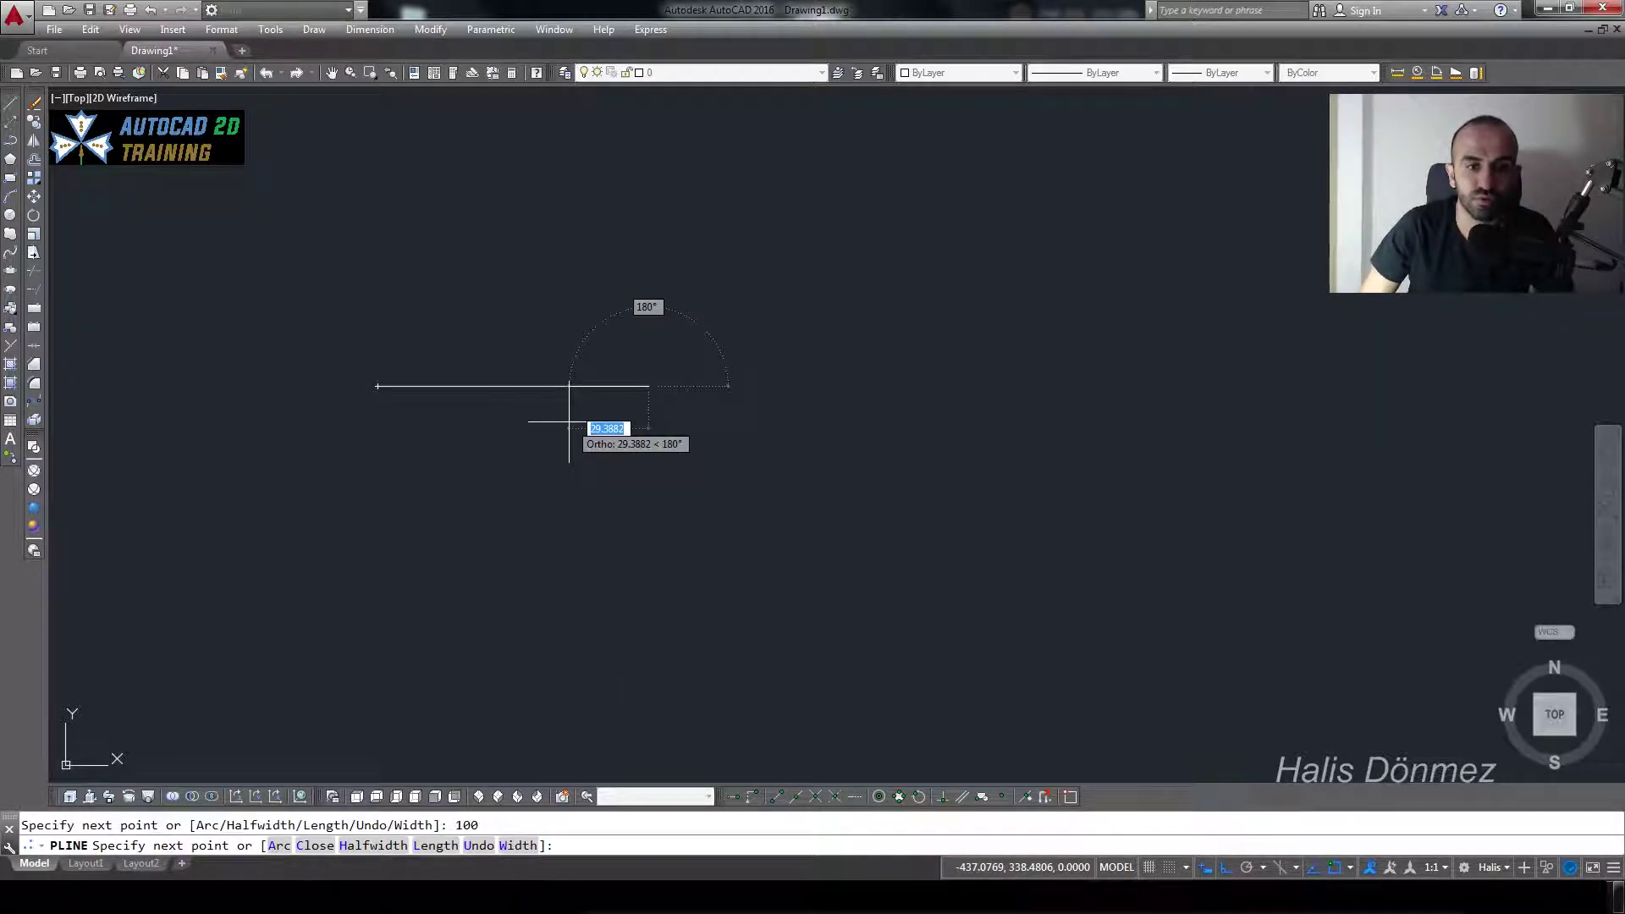
type("50")
key("Return")
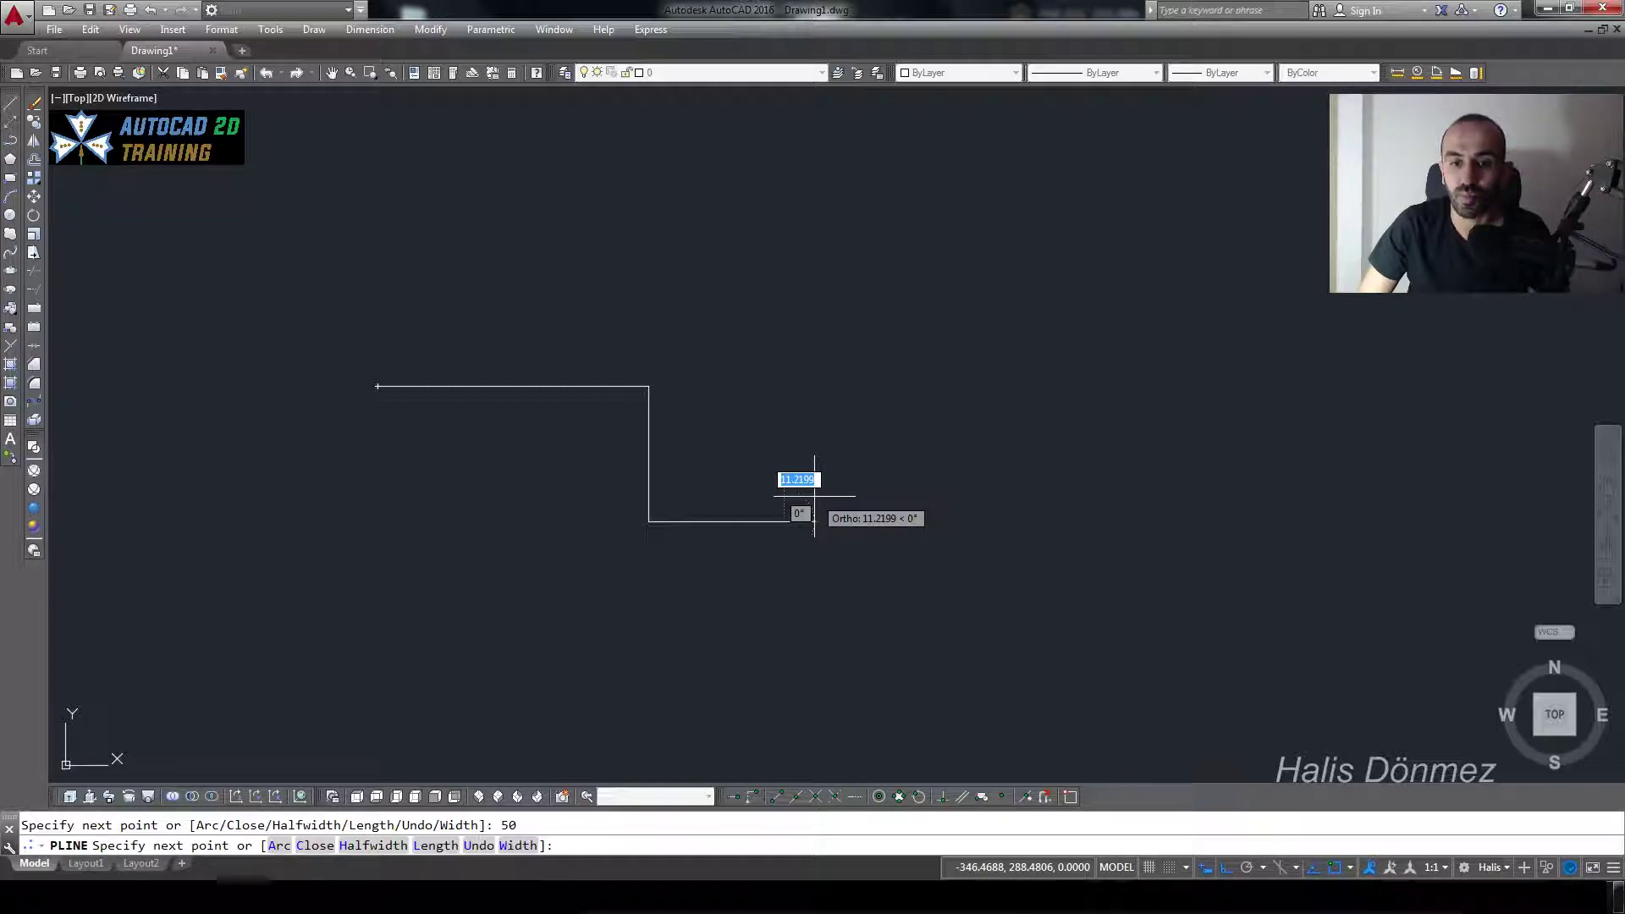
type("u")
key("Return")
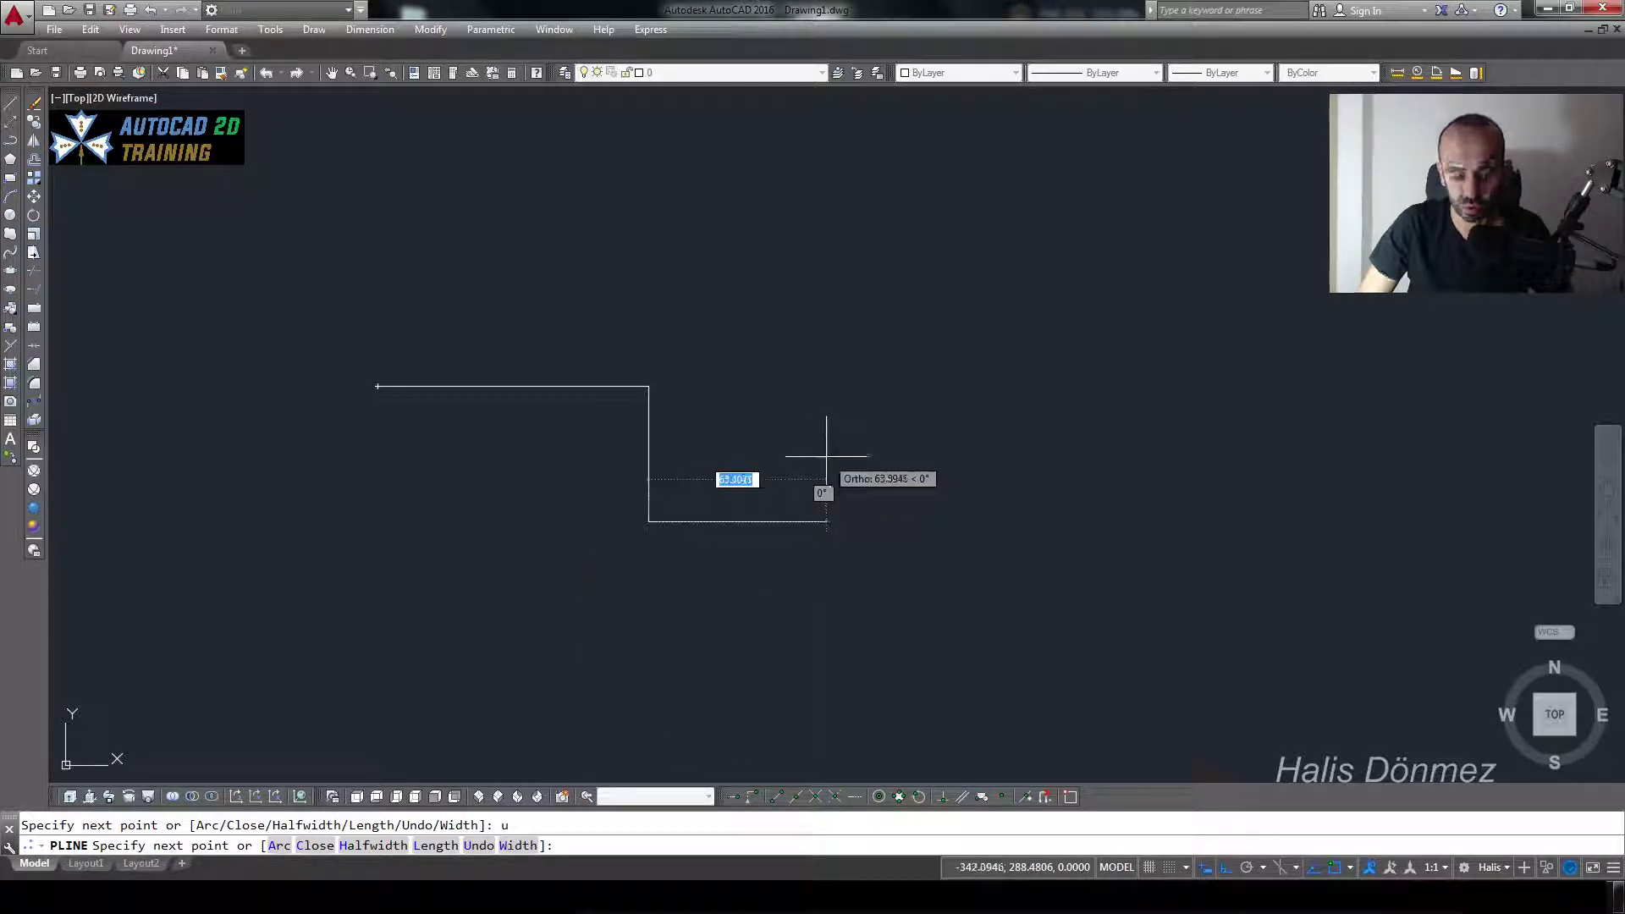
type("100")
key("Return")
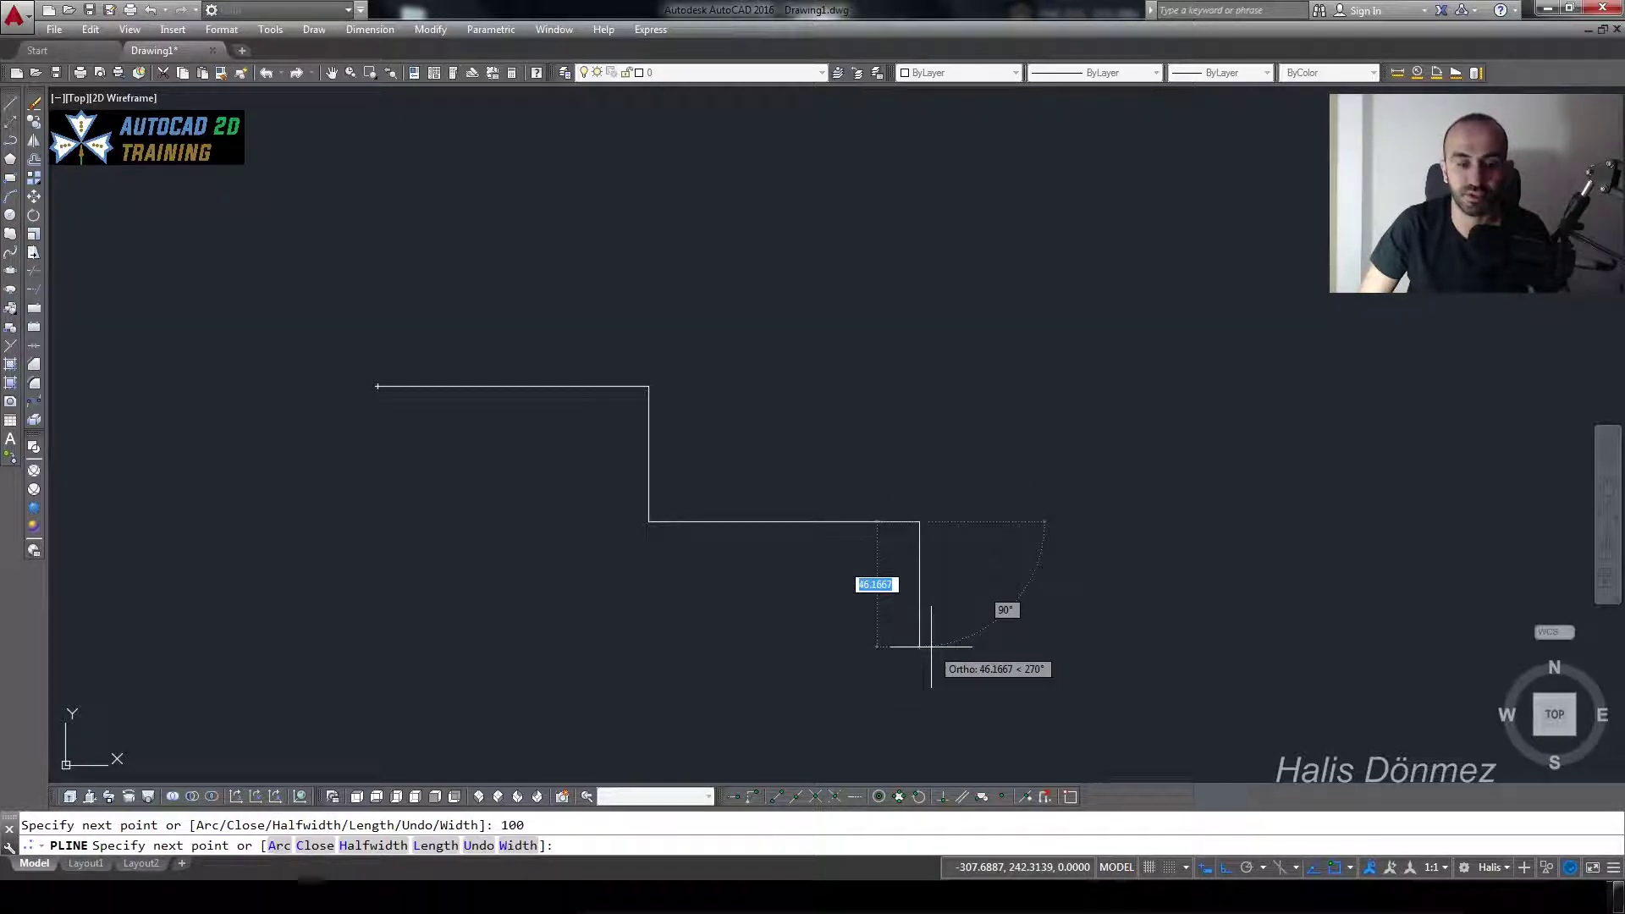
Switch the polyline to arc mode and add arcs of 45 and 10, then 40 after an undo.
type("a")
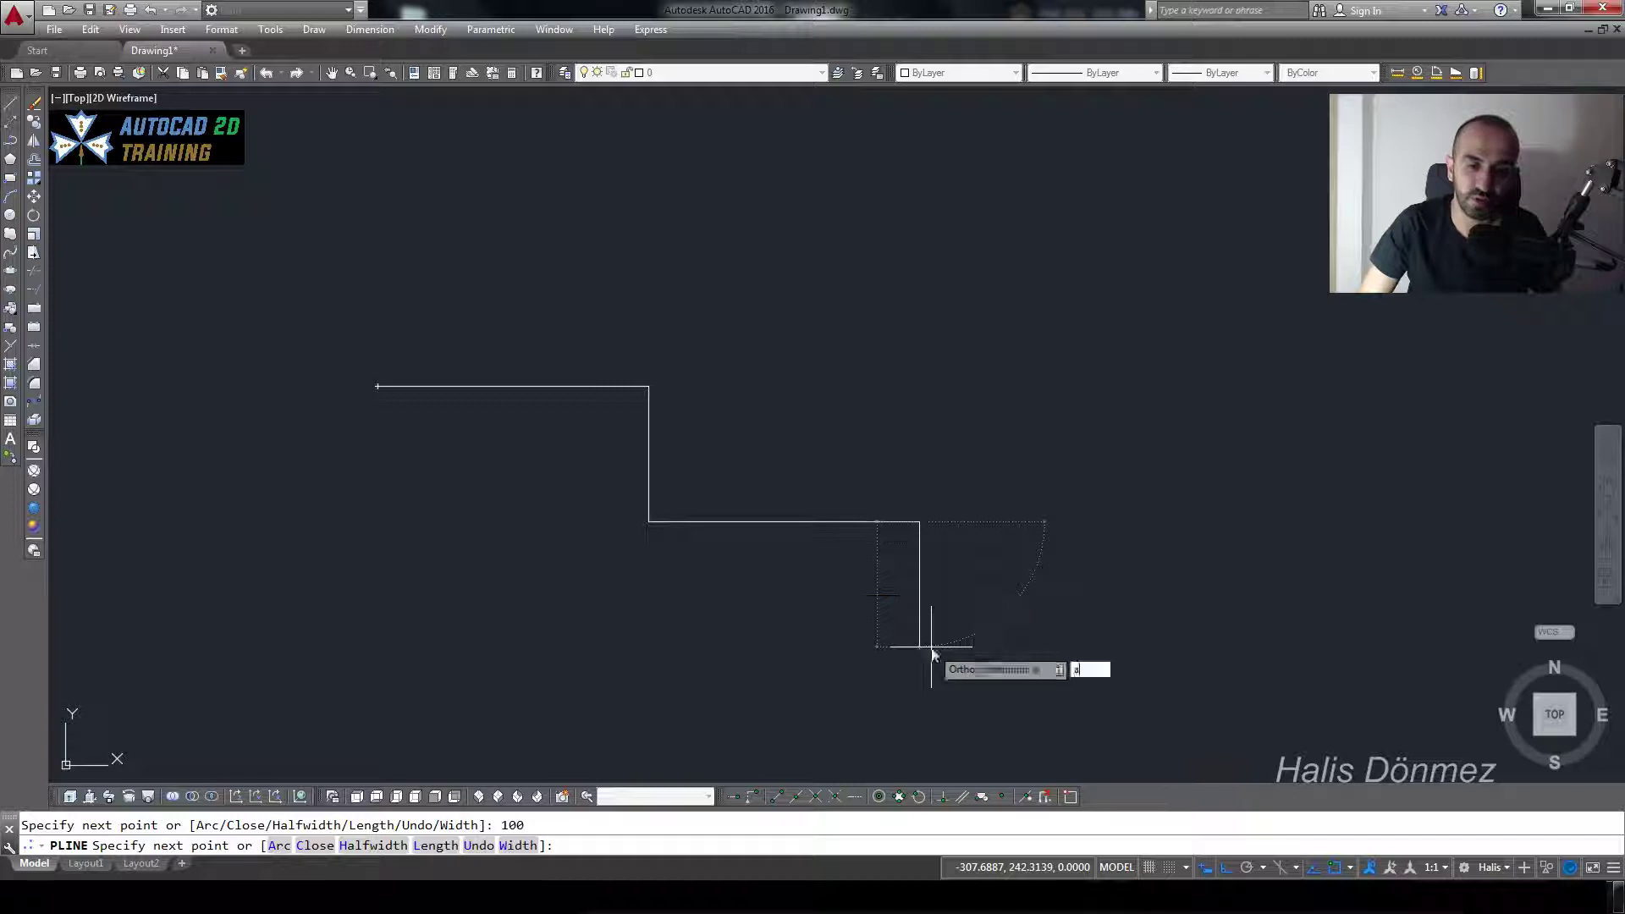
key("Return")
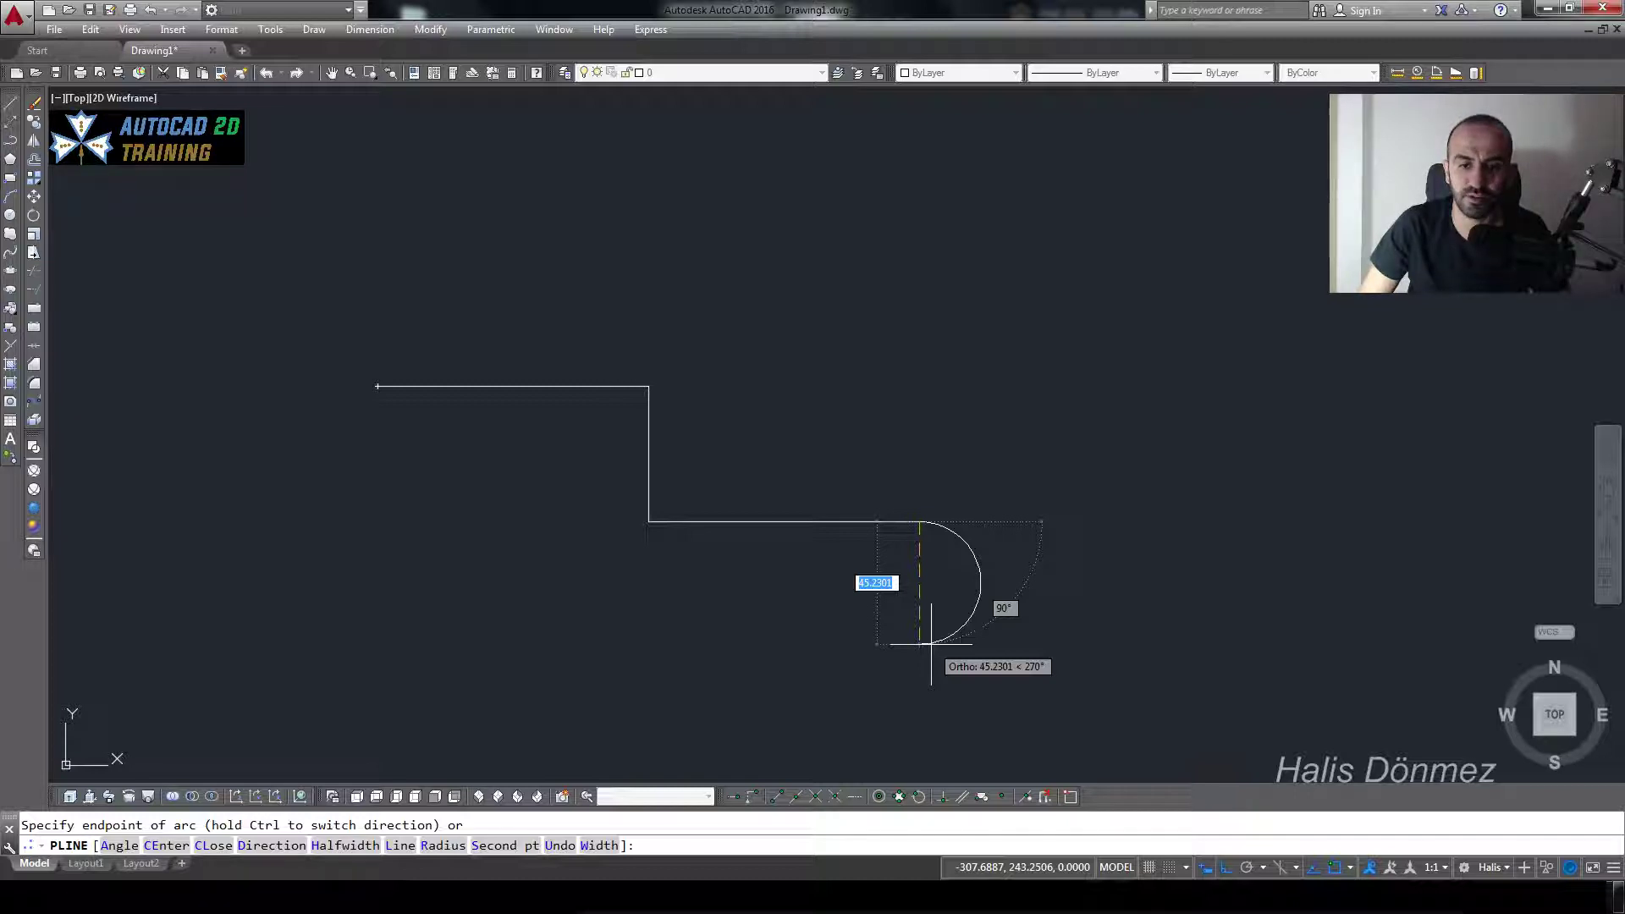
type("4")
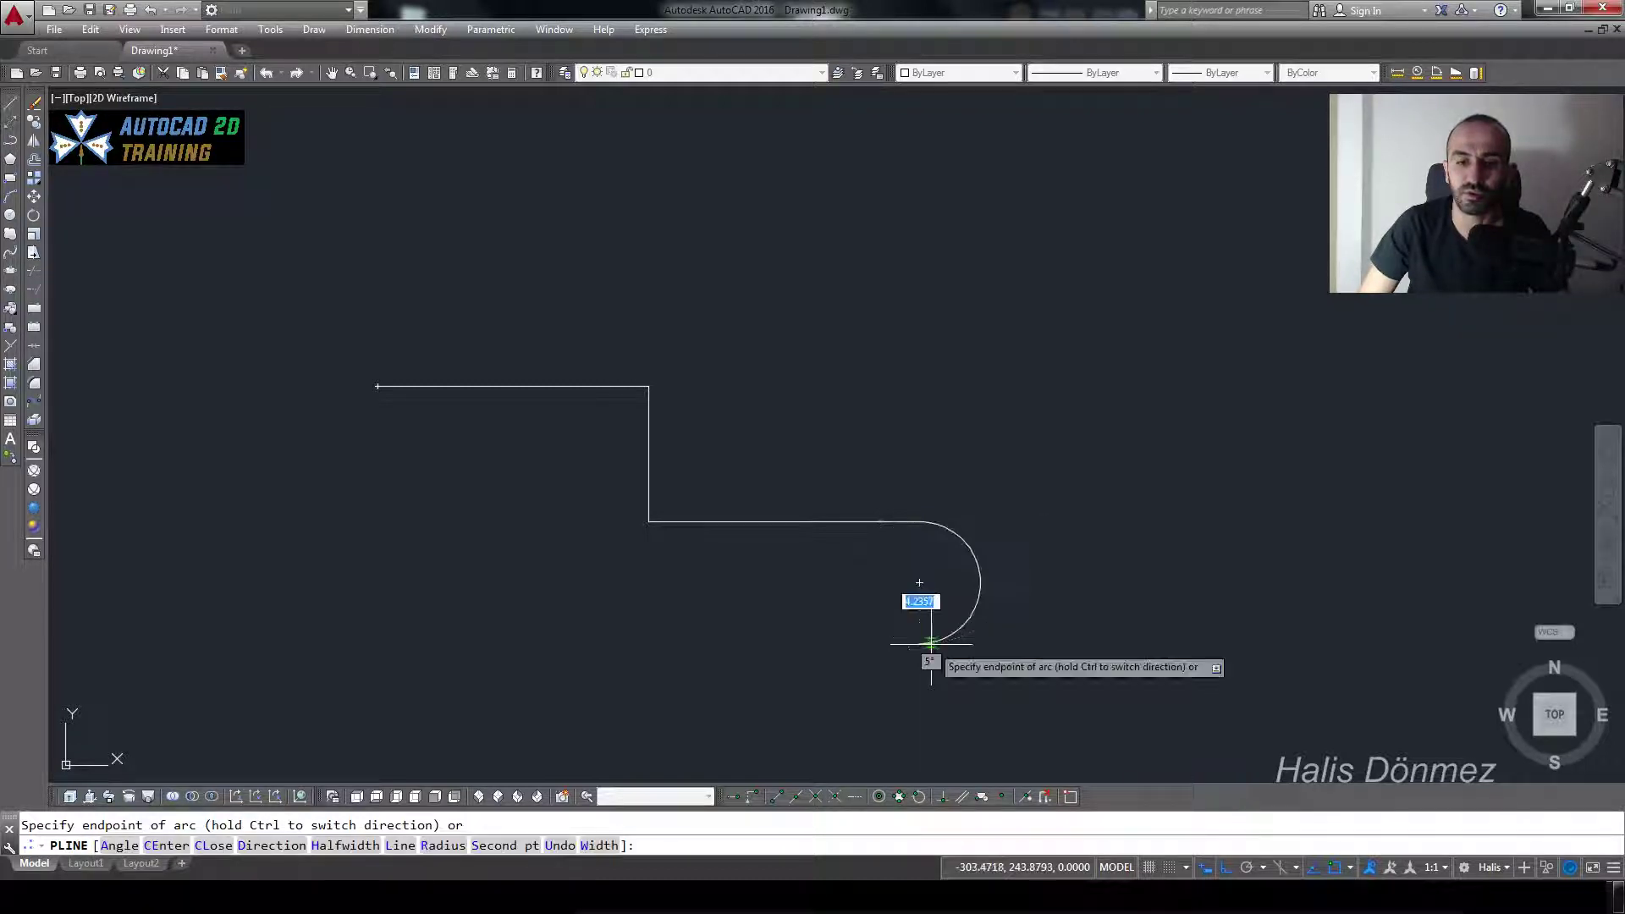
key("Return")
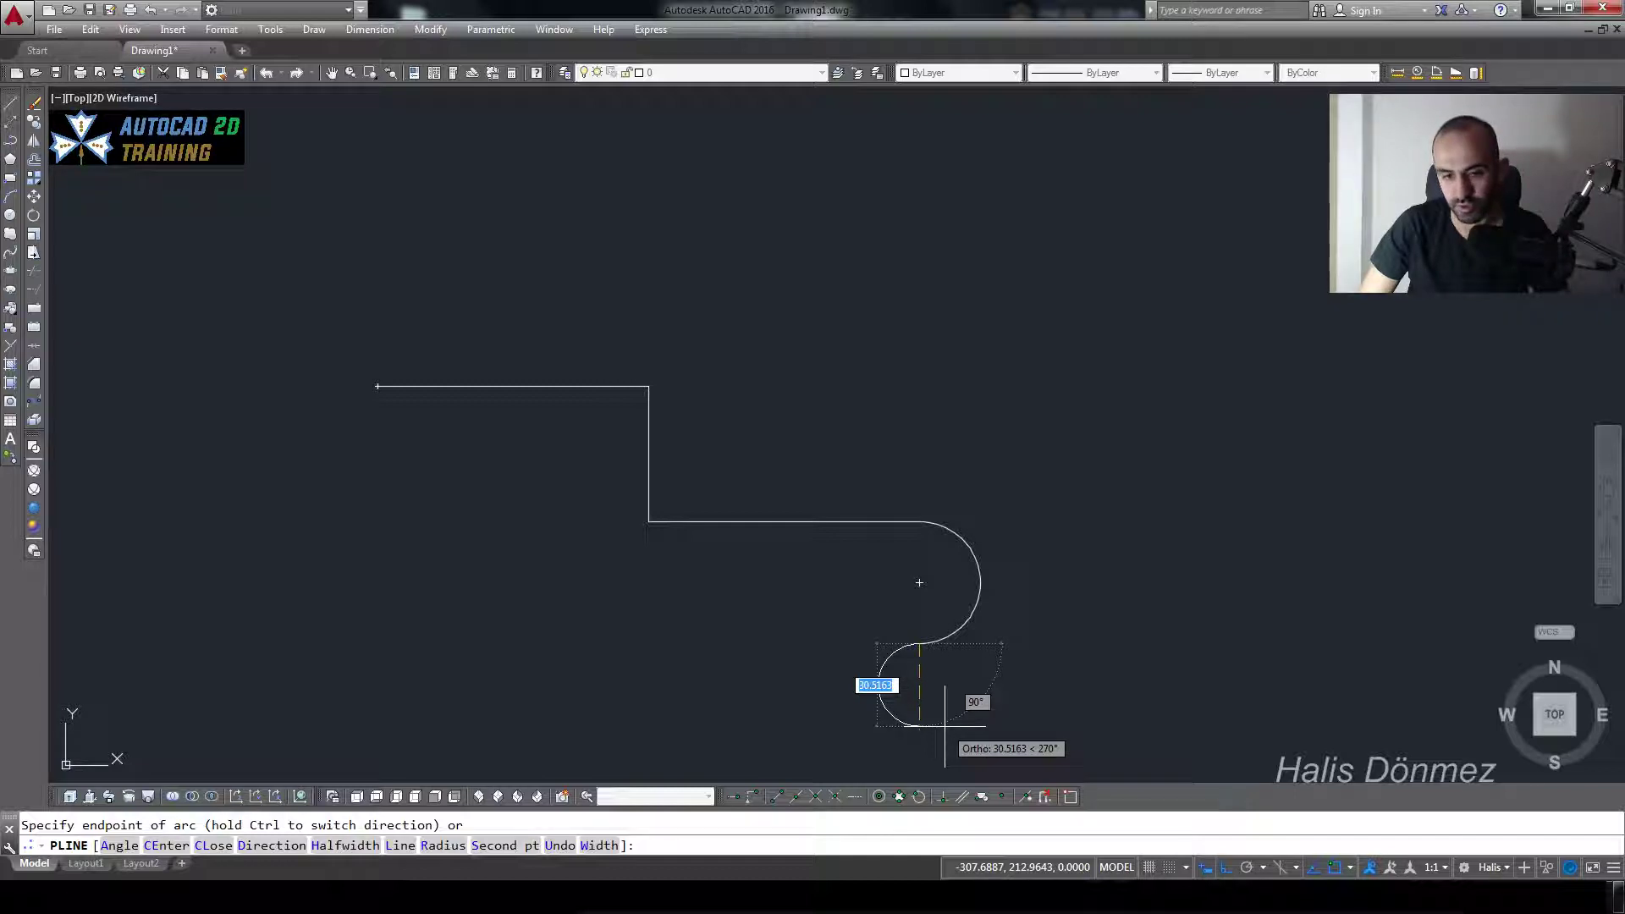
type("10")
key("Return")
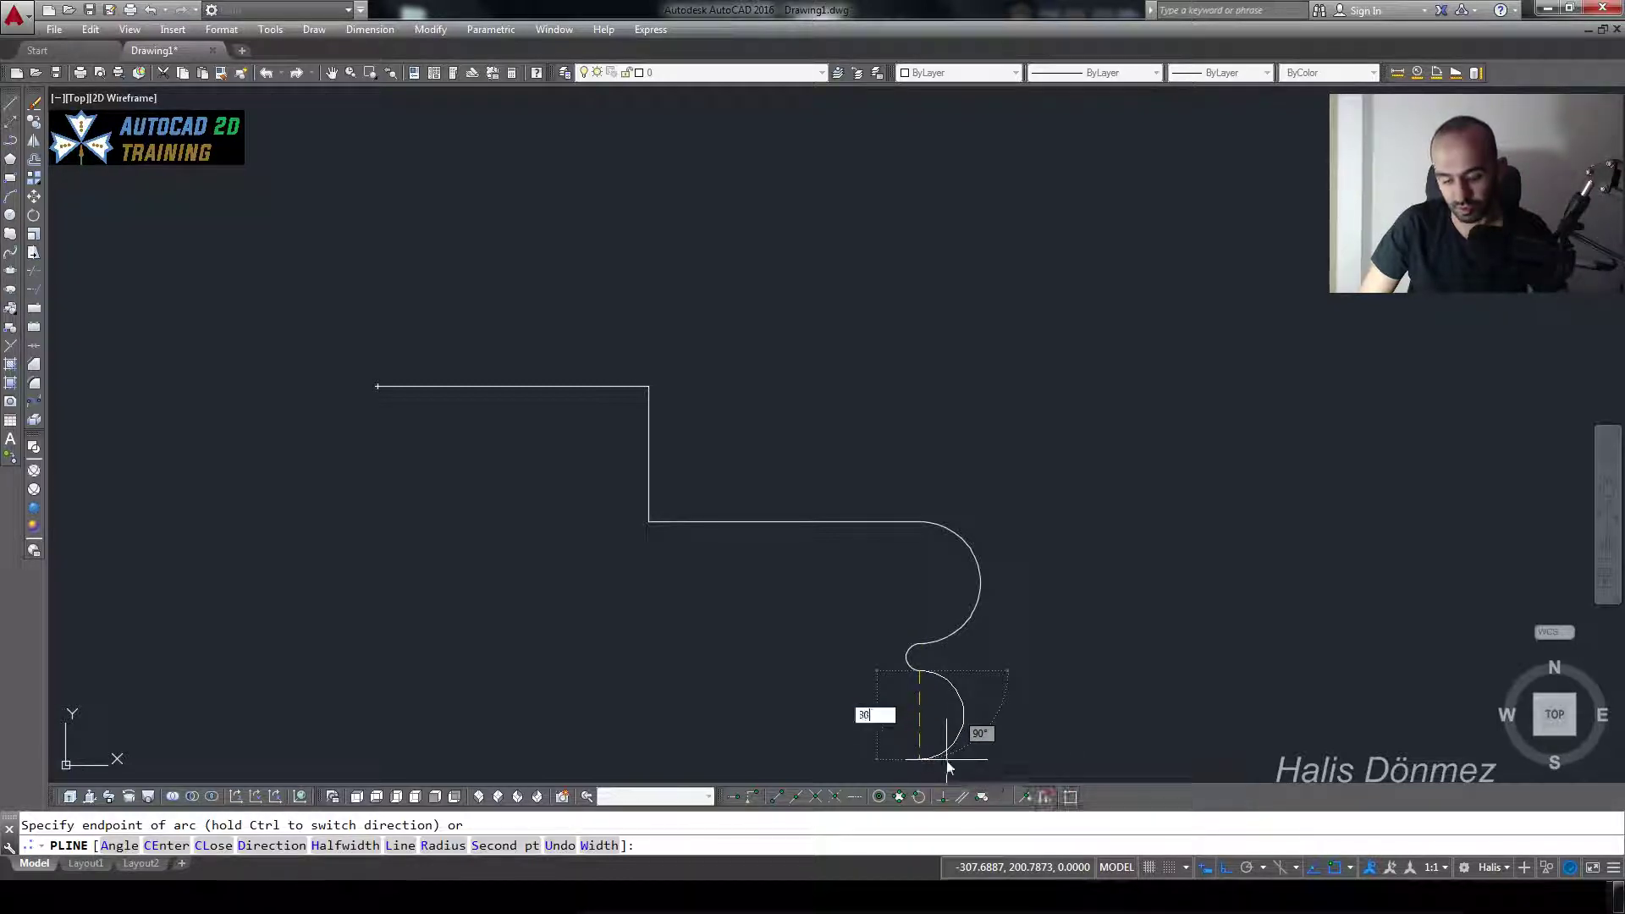
left_click(947, 760)
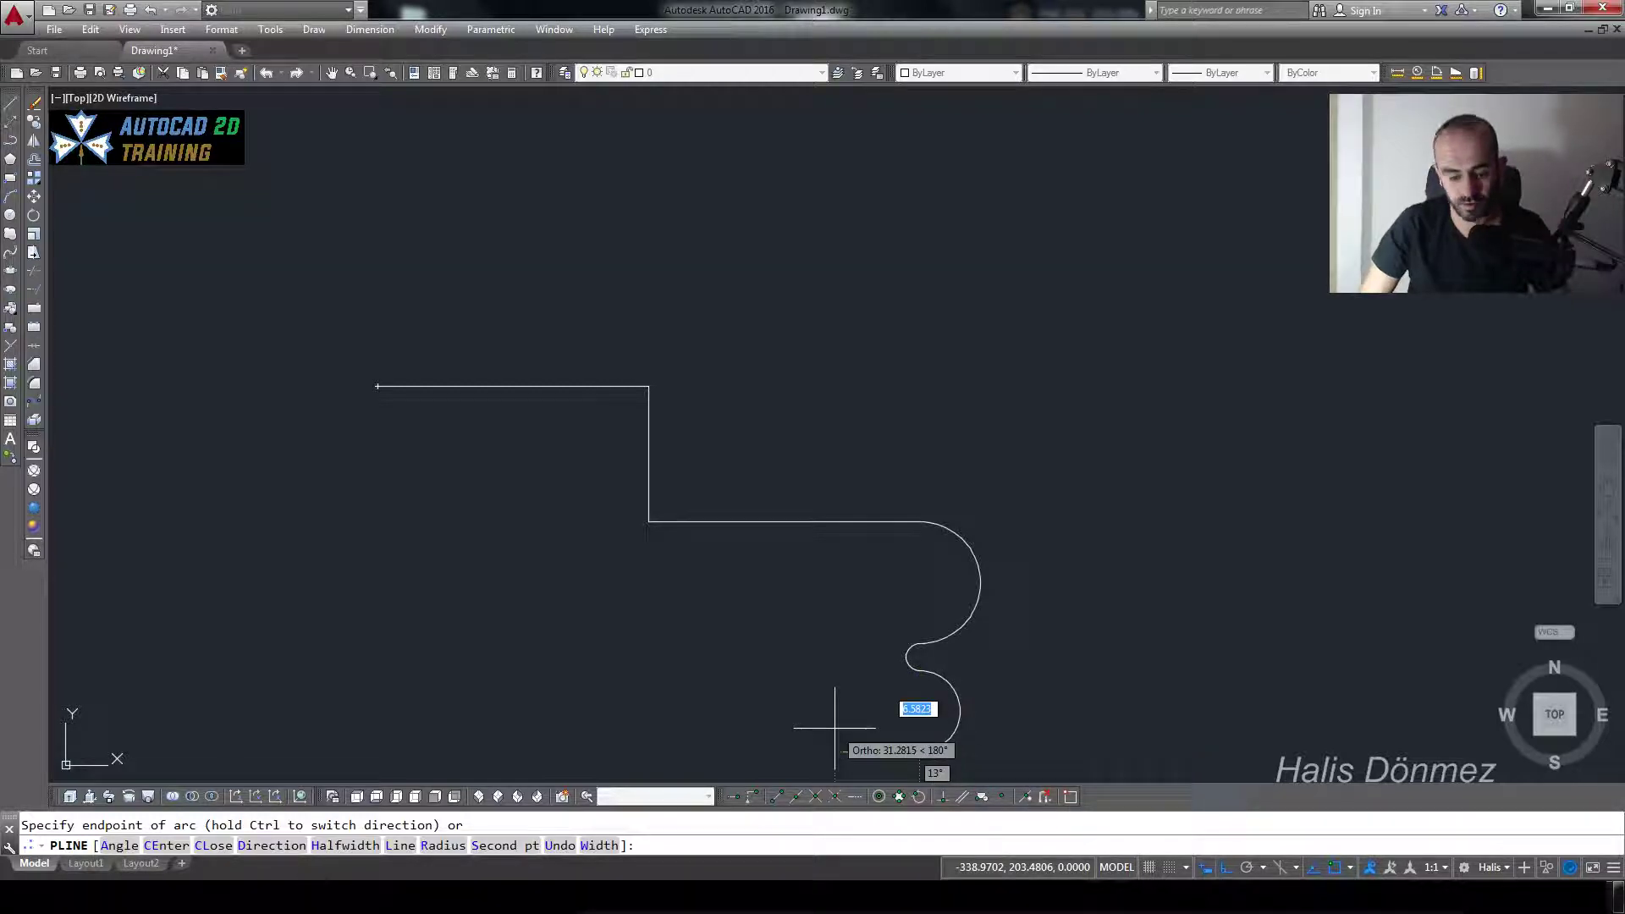
type("u")
key("Return")
type("40")
key("Return")
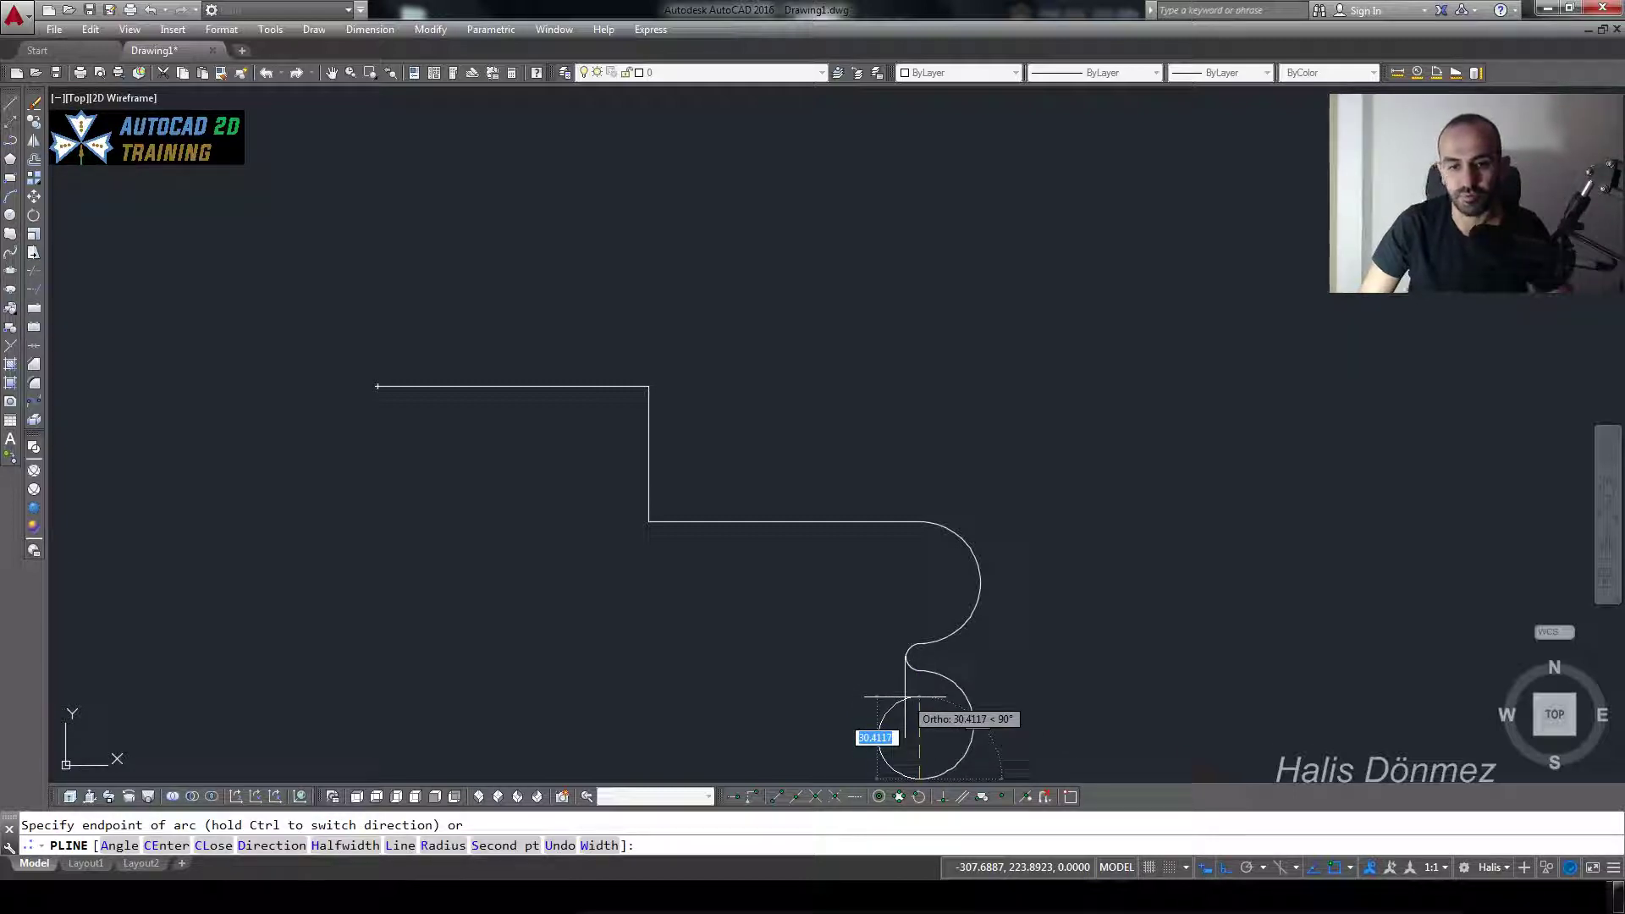
Return to line mode, add a leftward bottom segment, and end the polyline.
scroll(905, 697, "up", 3)
scroll(899, 682, "down", 3)
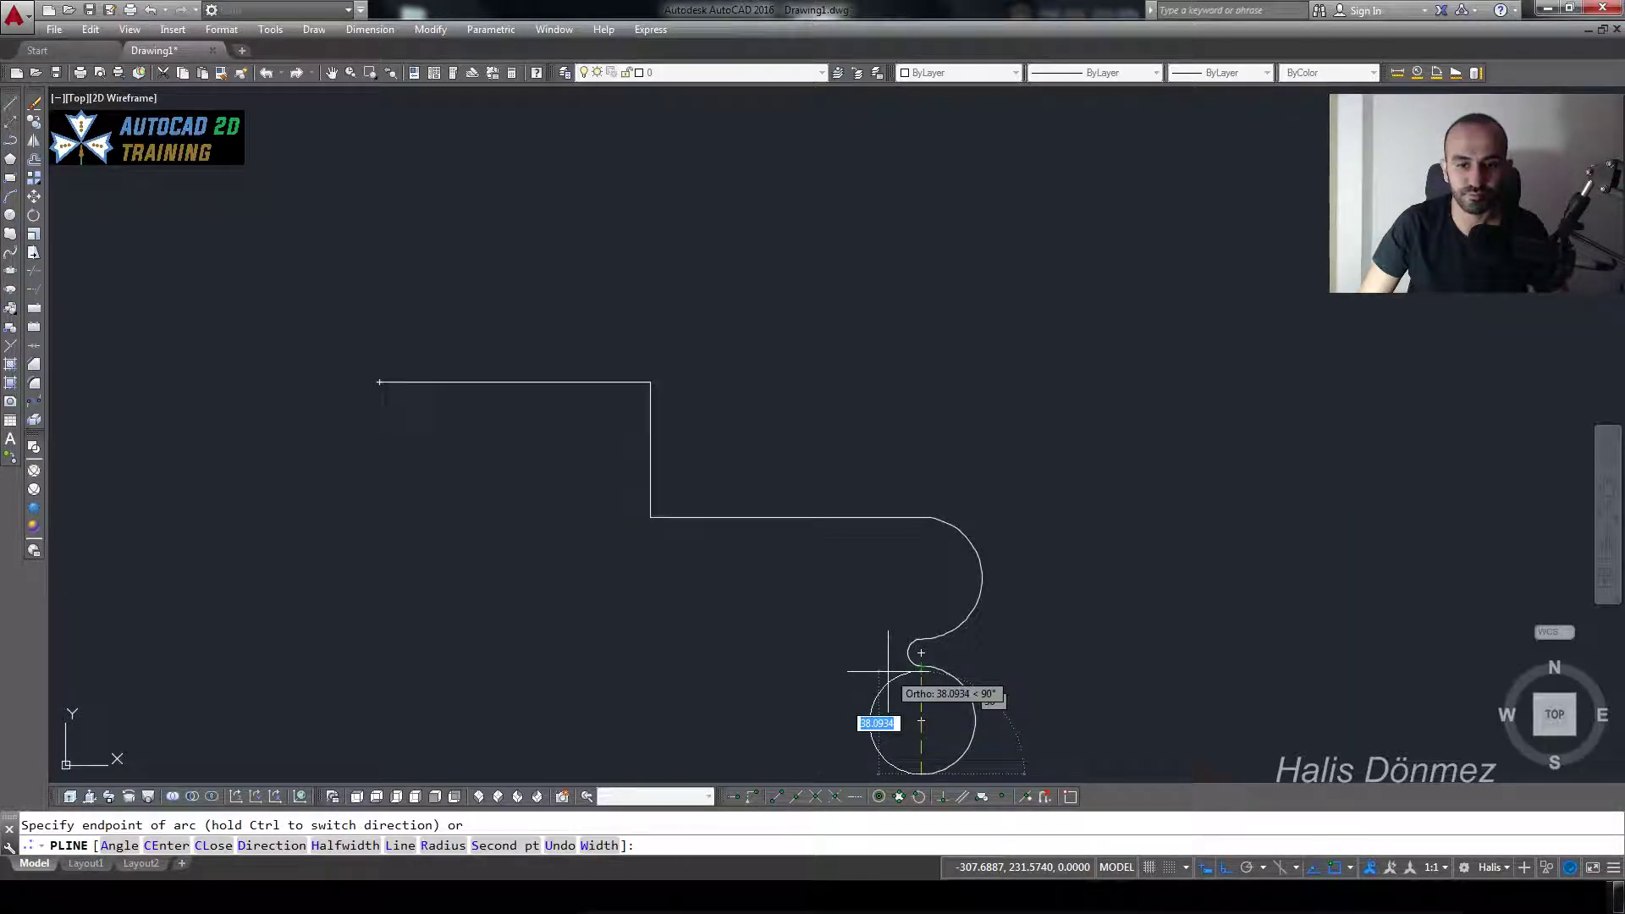
type("l")
key("Return")
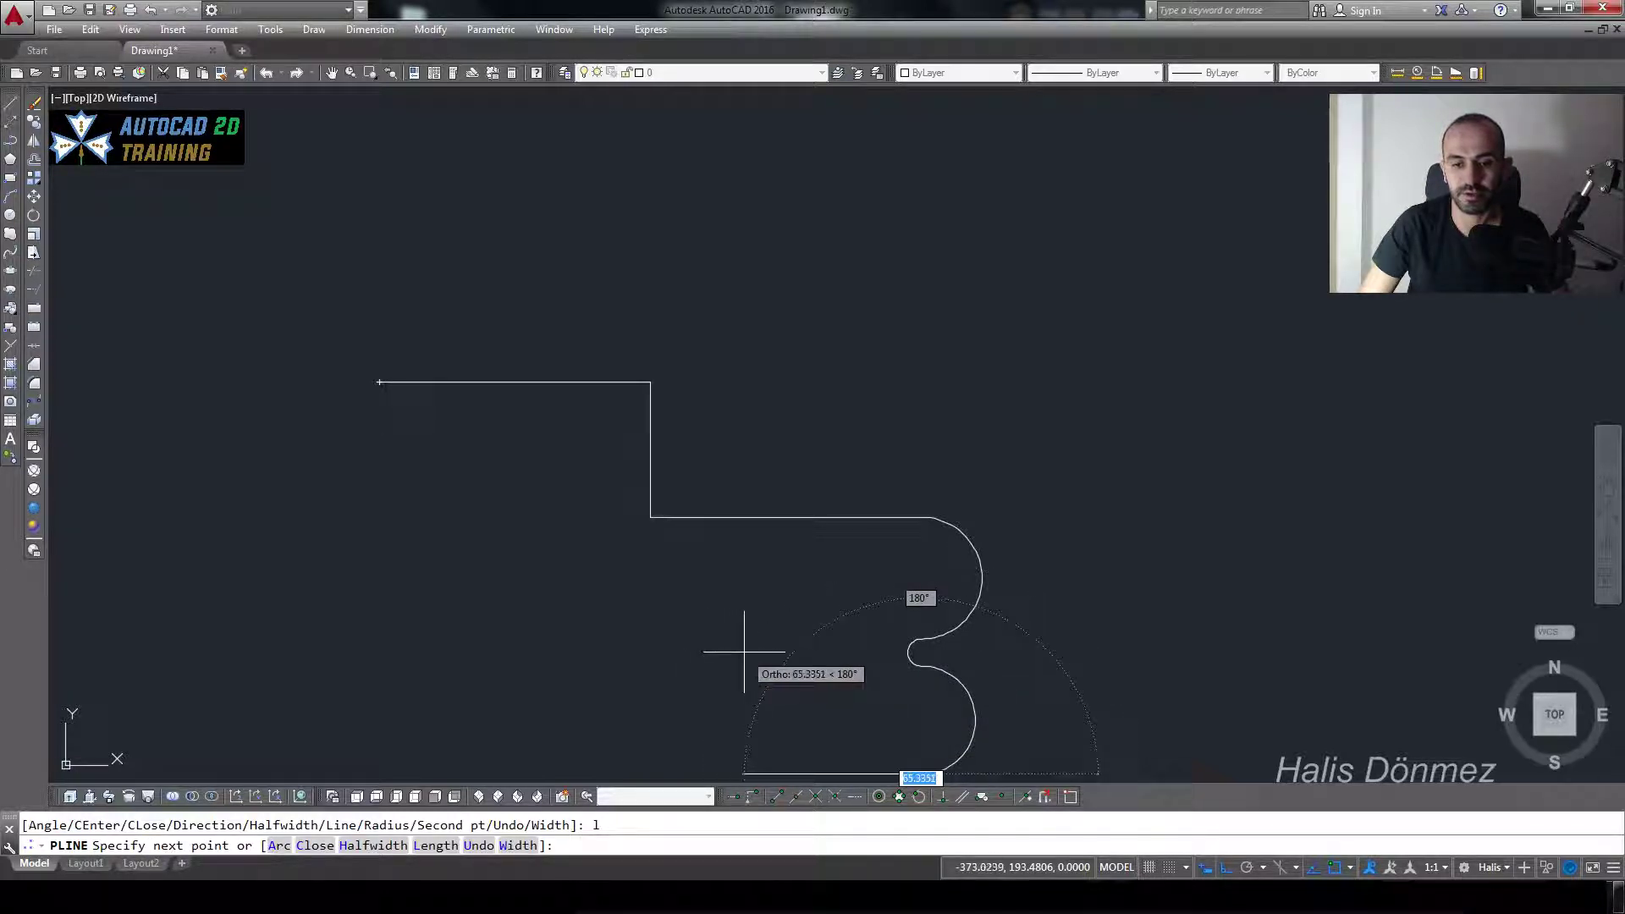
left_click(675, 647)
key("Escape")
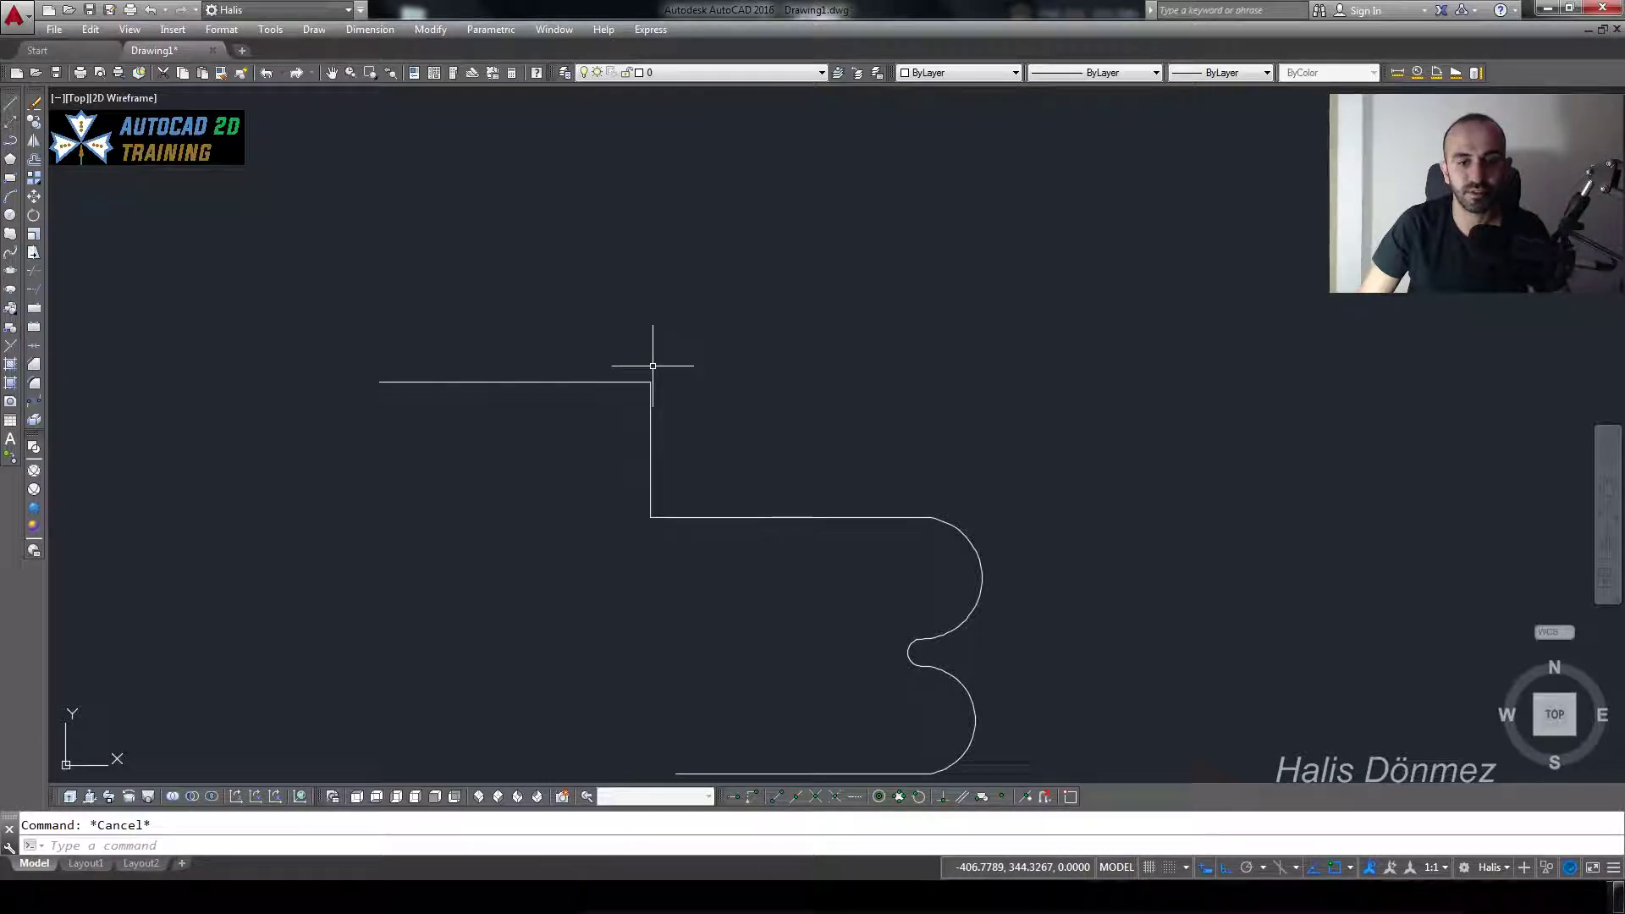
Pan and crossing-select the polyline to confirm it is one object, then start PL again.
middle_click_drag(573, 367, 754, 307)
left_click(777, 309)
left_click(662, 405)
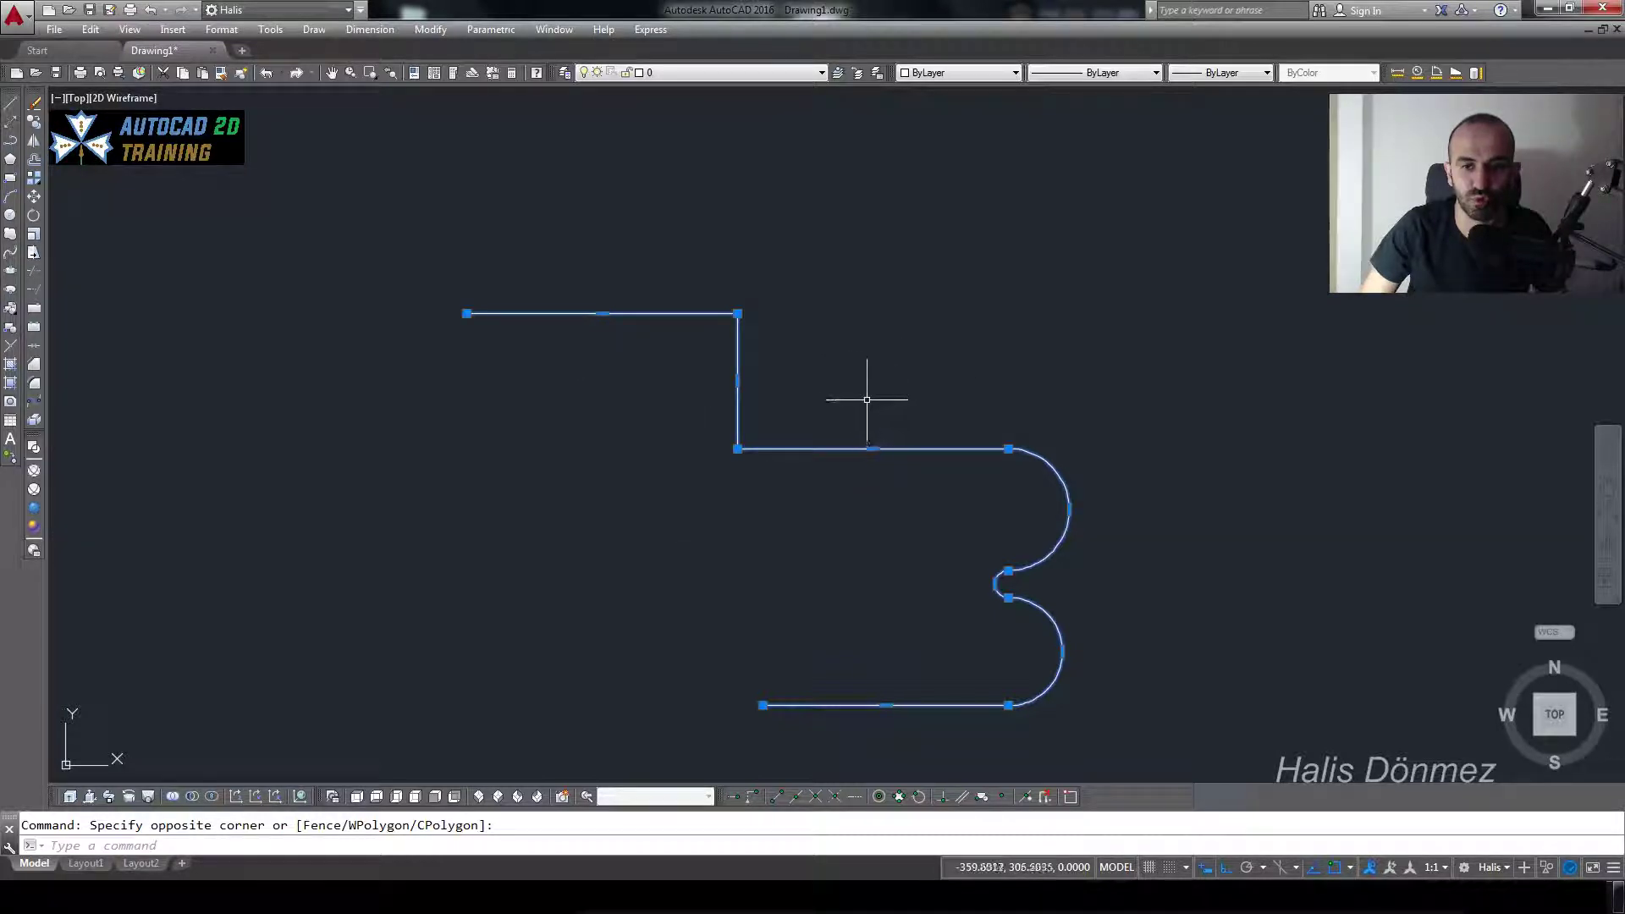
key("Escape")
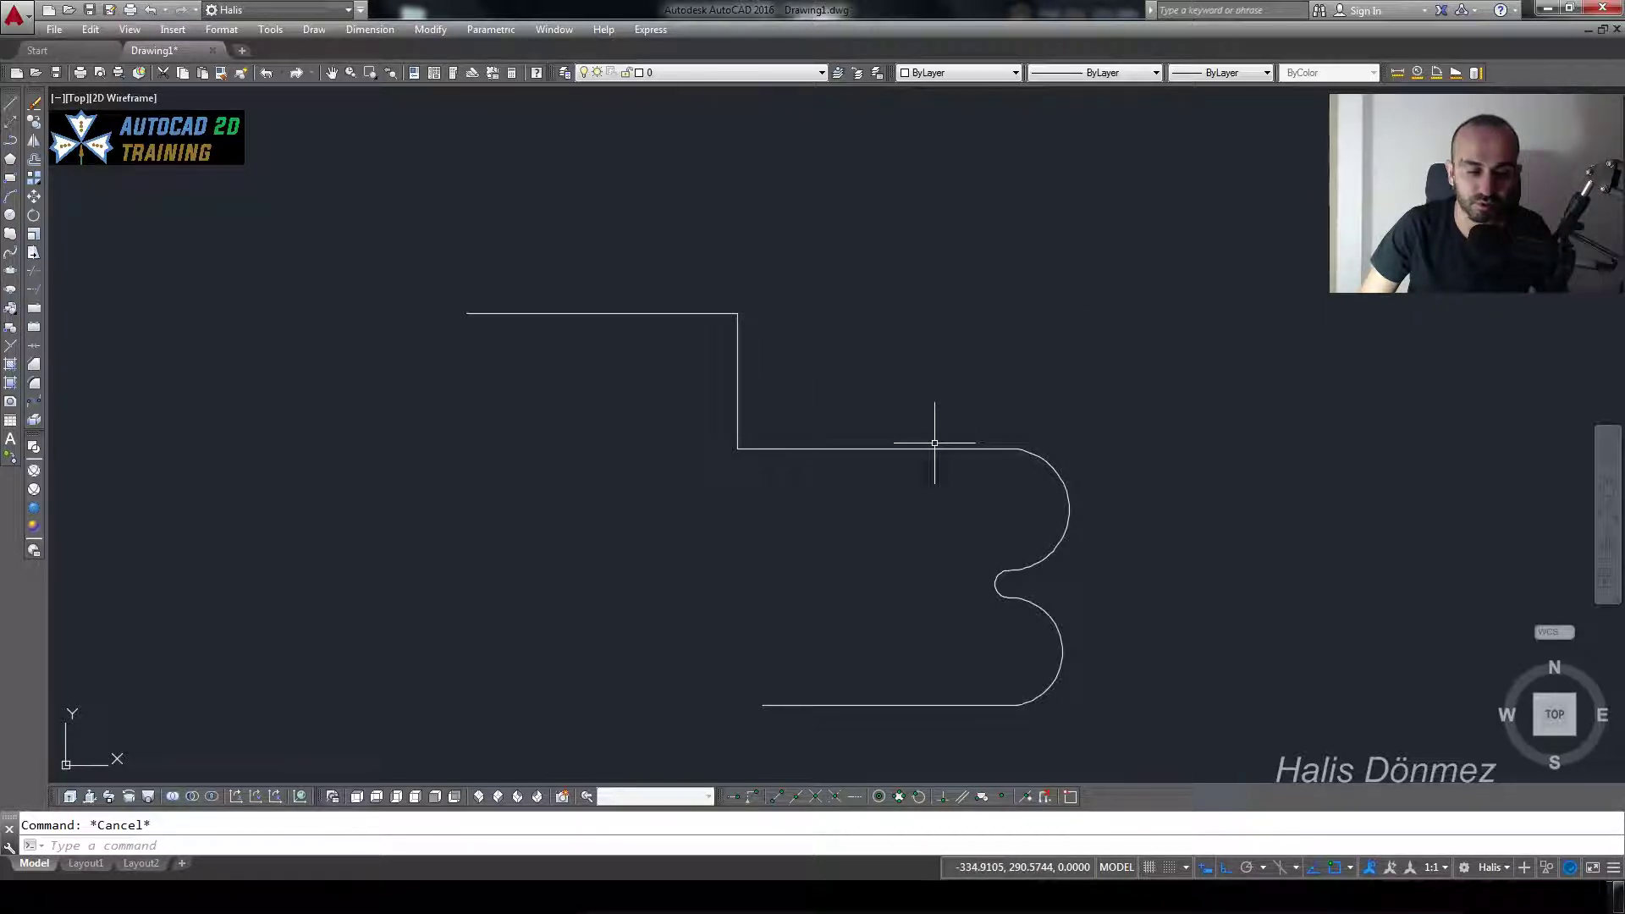
type("pl")
key("Return")
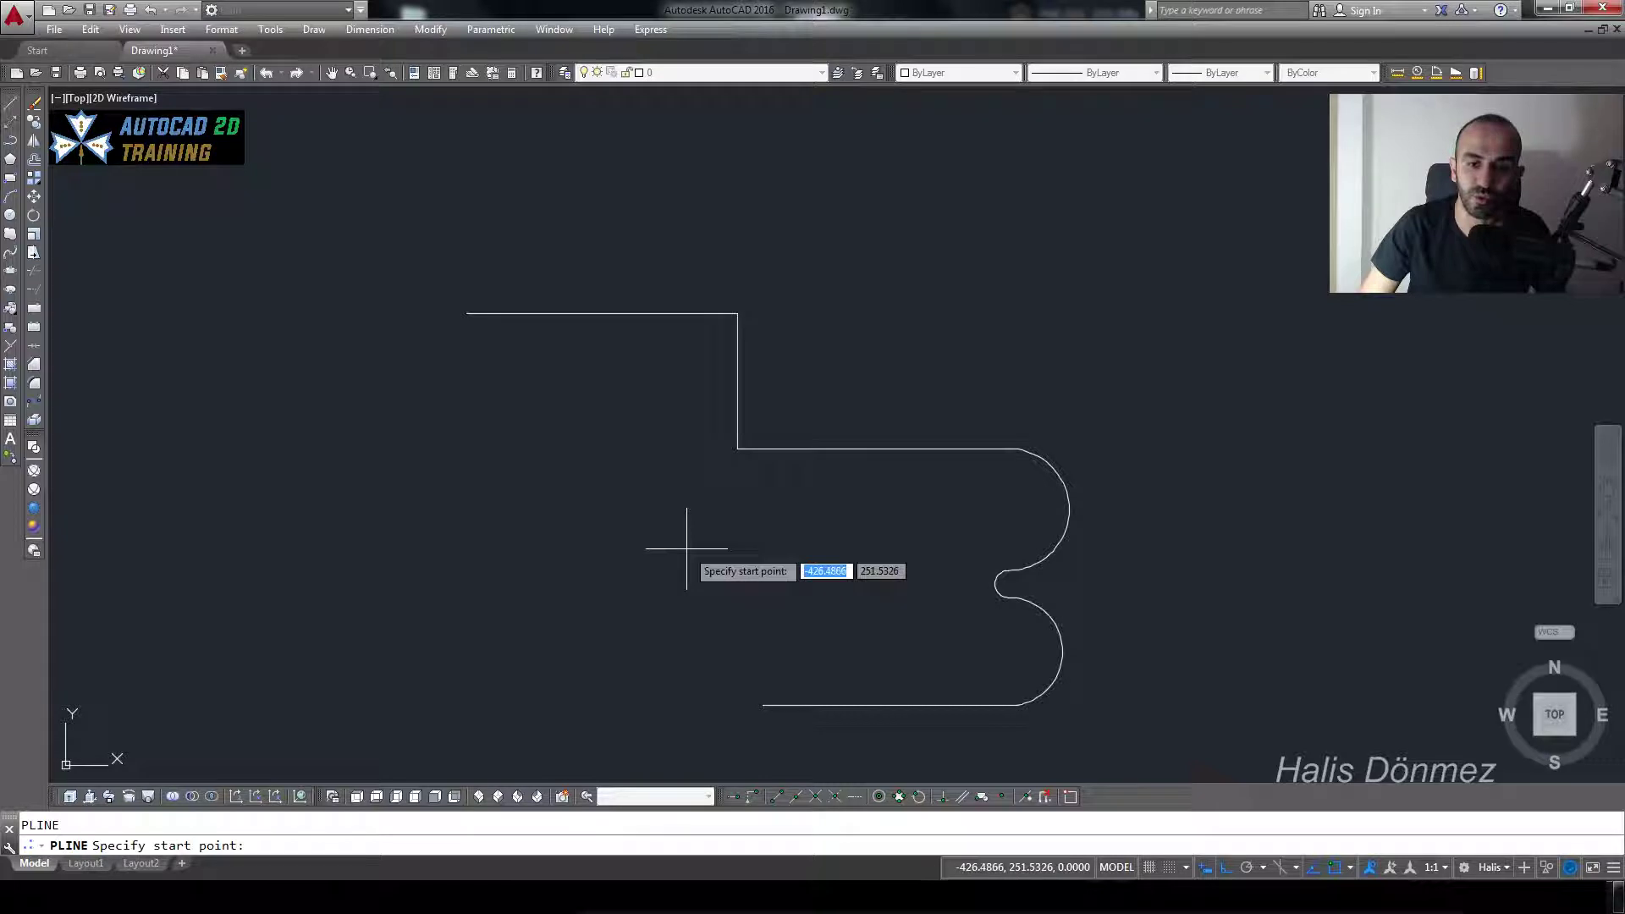
Draw a short thin L-shaped polyline from the bottom line's end.
key("Return")
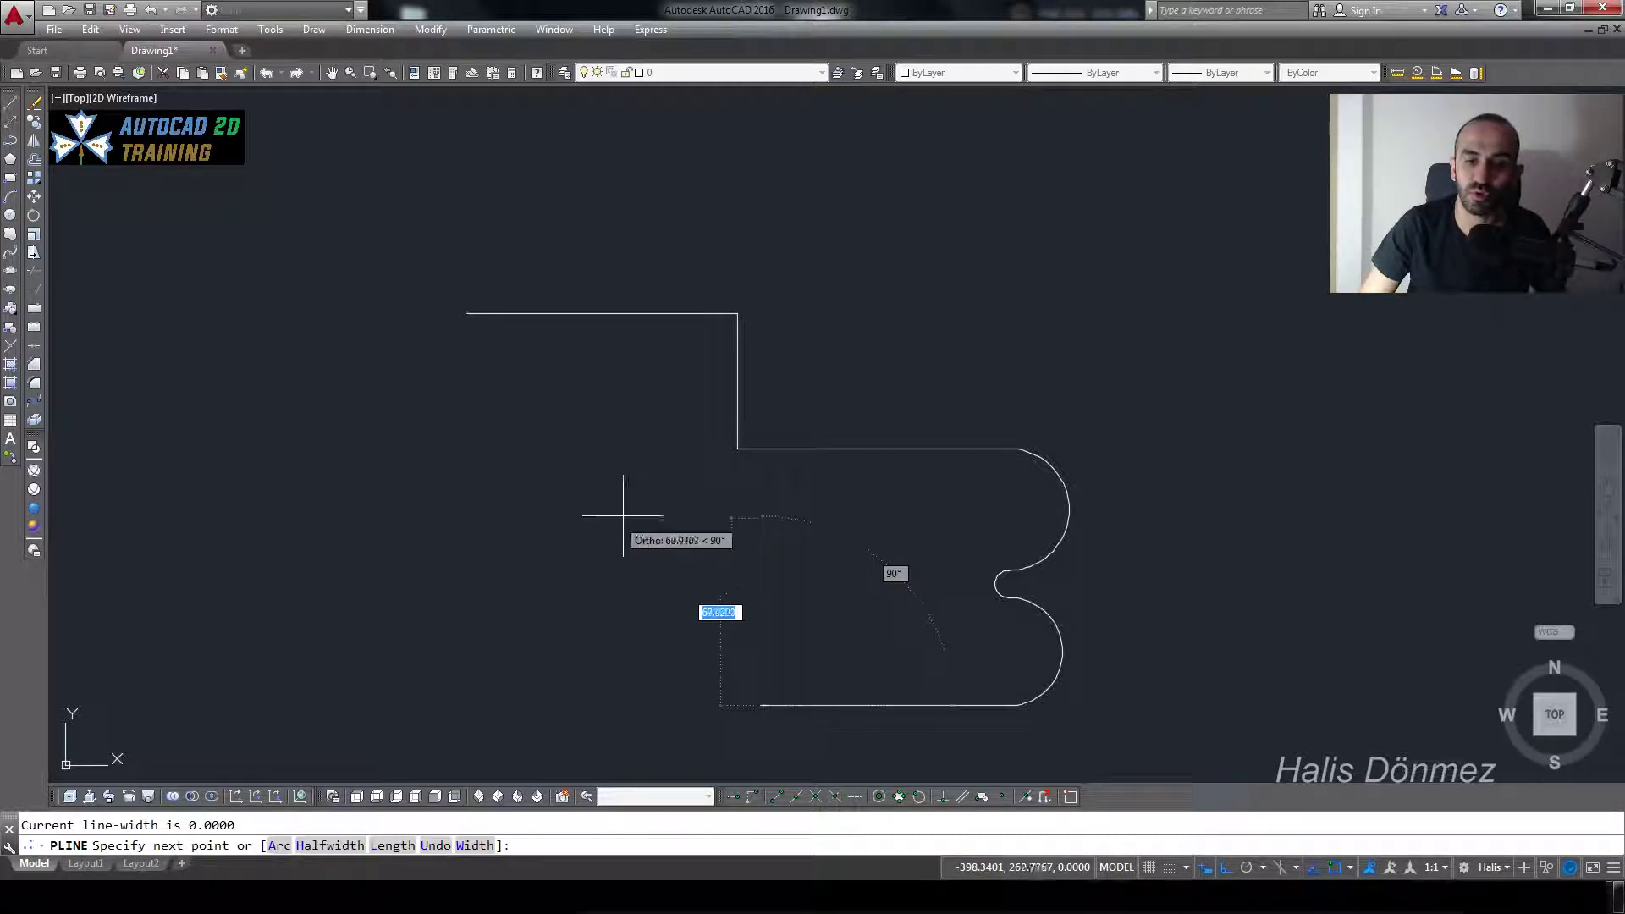
left_click(576, 492)
left_click(368, 495)
key("Escape")
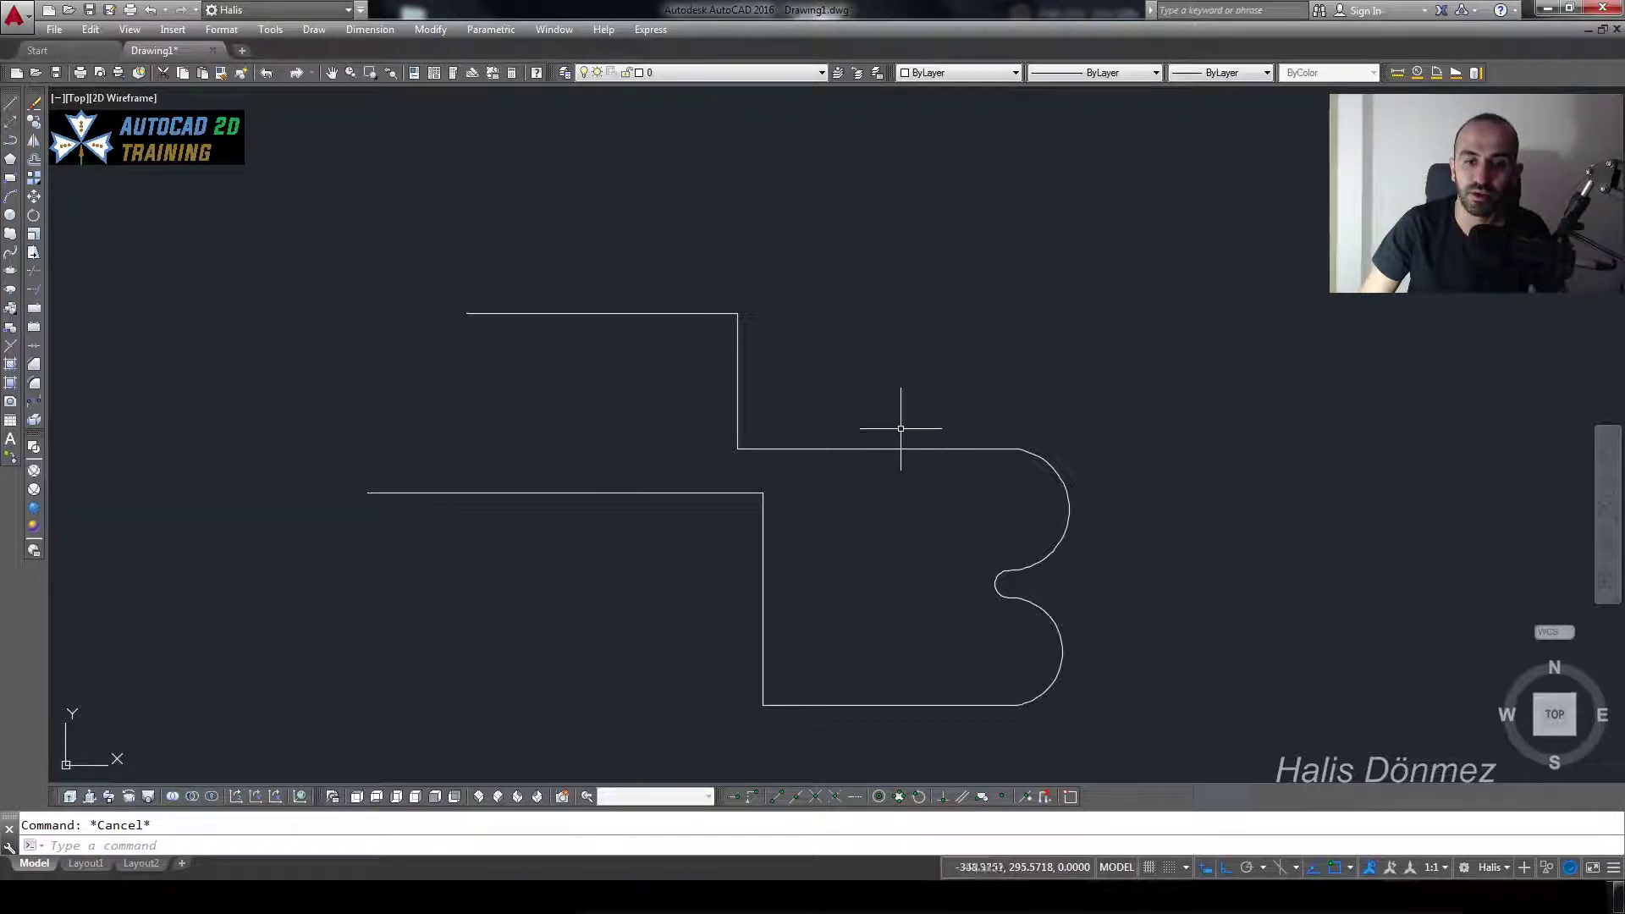
Window-select each polyline in turn, then select everything with Ctrl+A.
left_click(896, 429)
left_click(881, 532)
key("Escape")
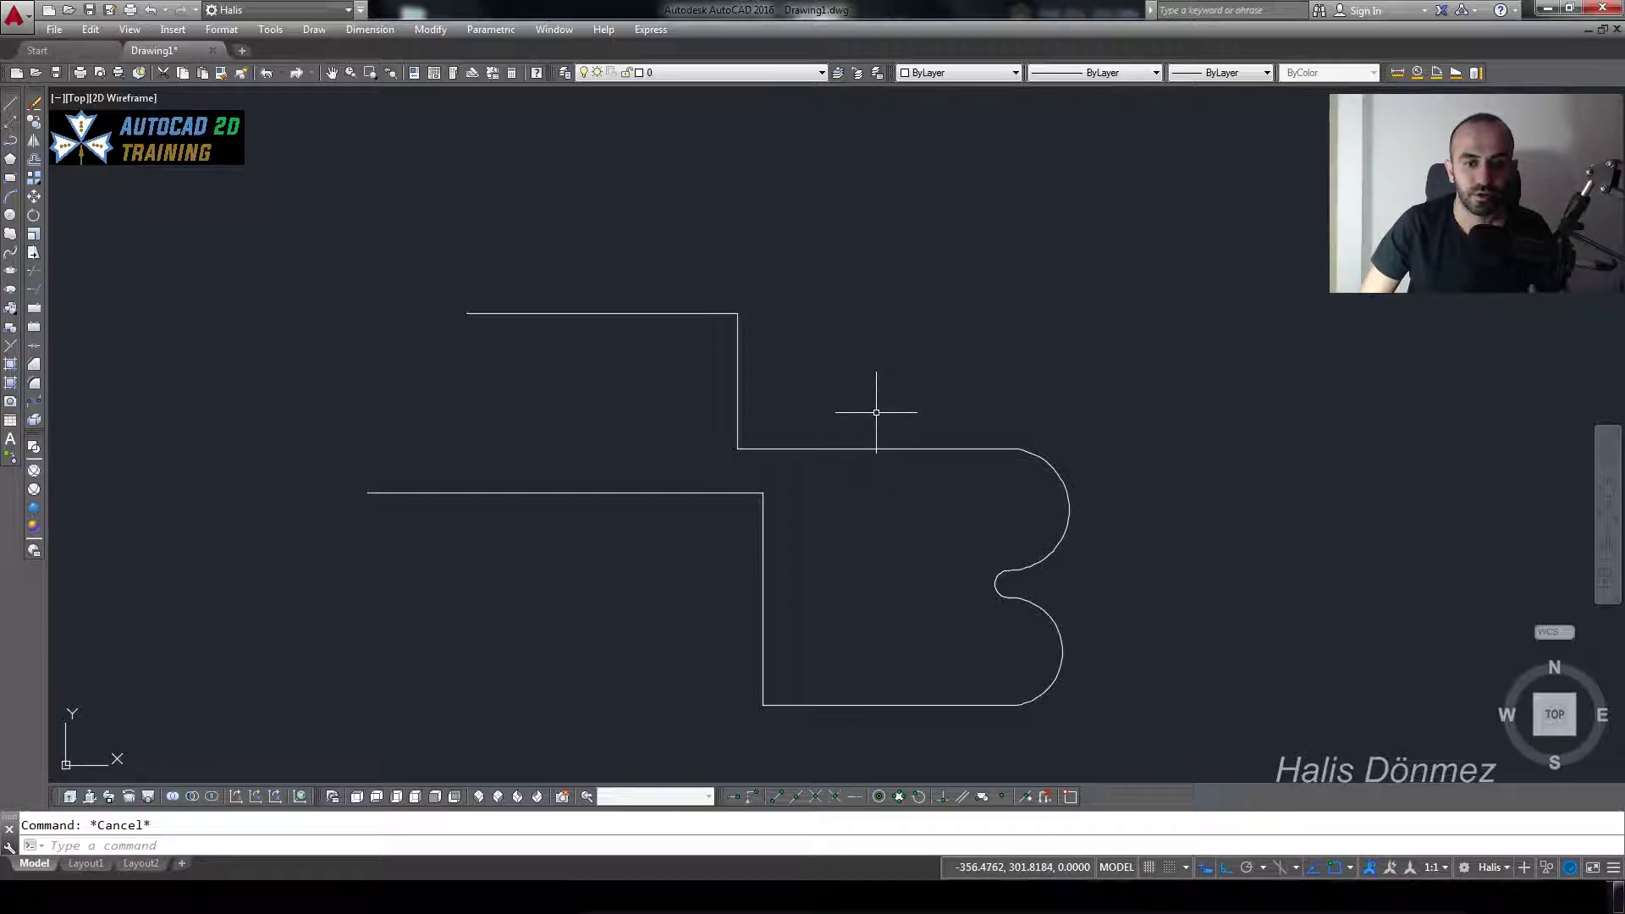
left_click(814, 455)
left_click(715, 522)
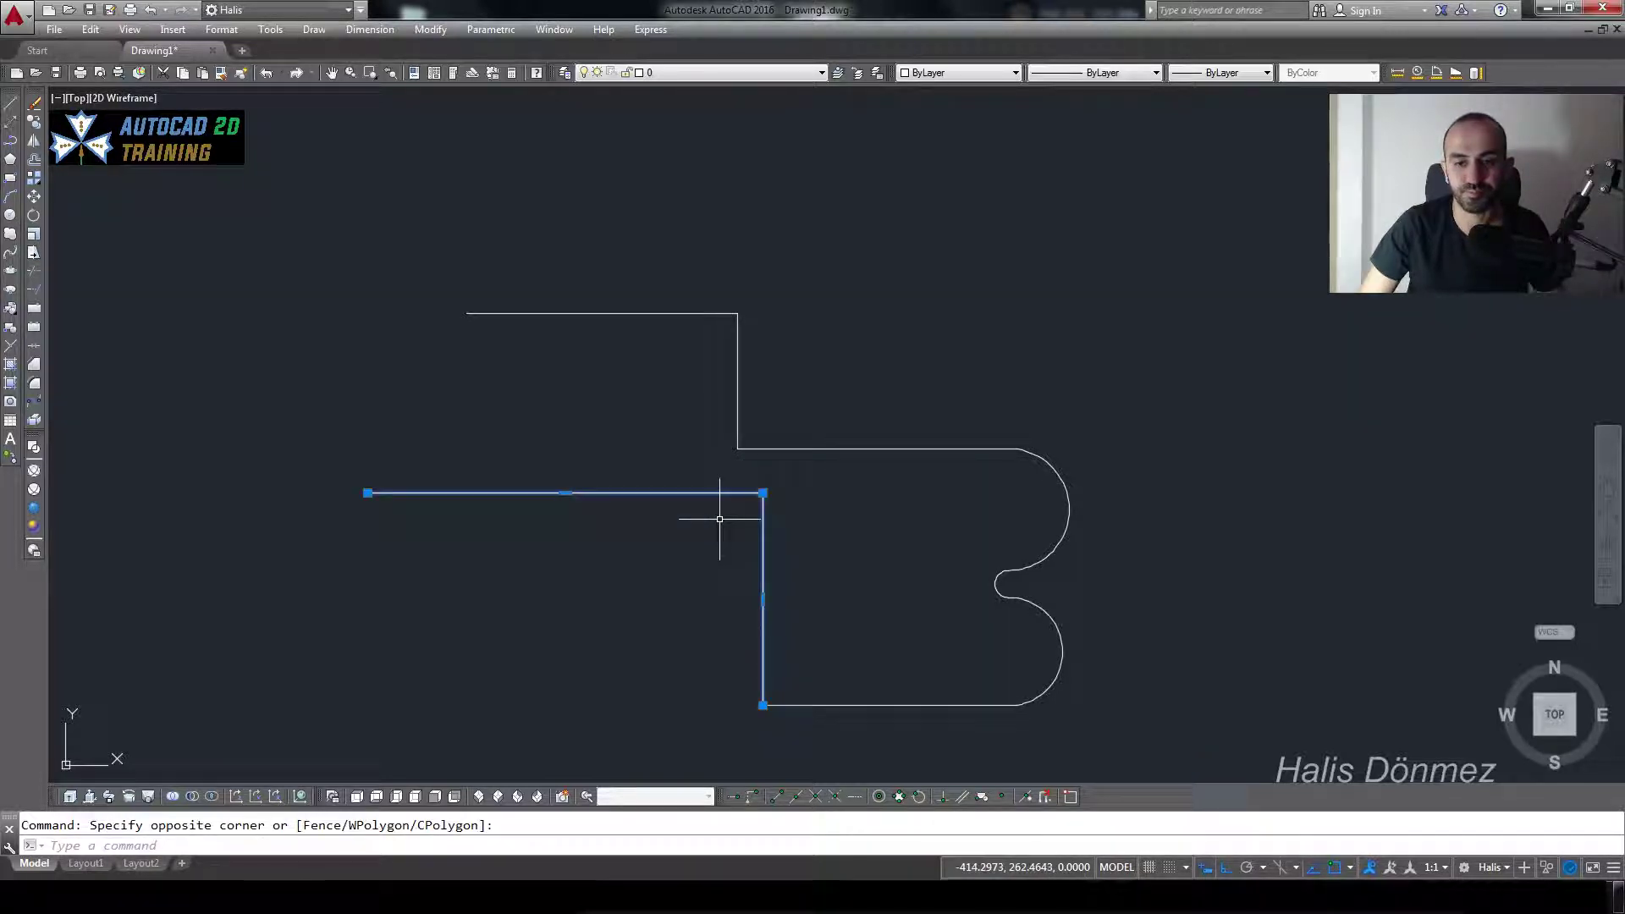
key("ctrl+a")
Erase all selected objects and start a new polyline at the upper left.
type("e")
key("Return")
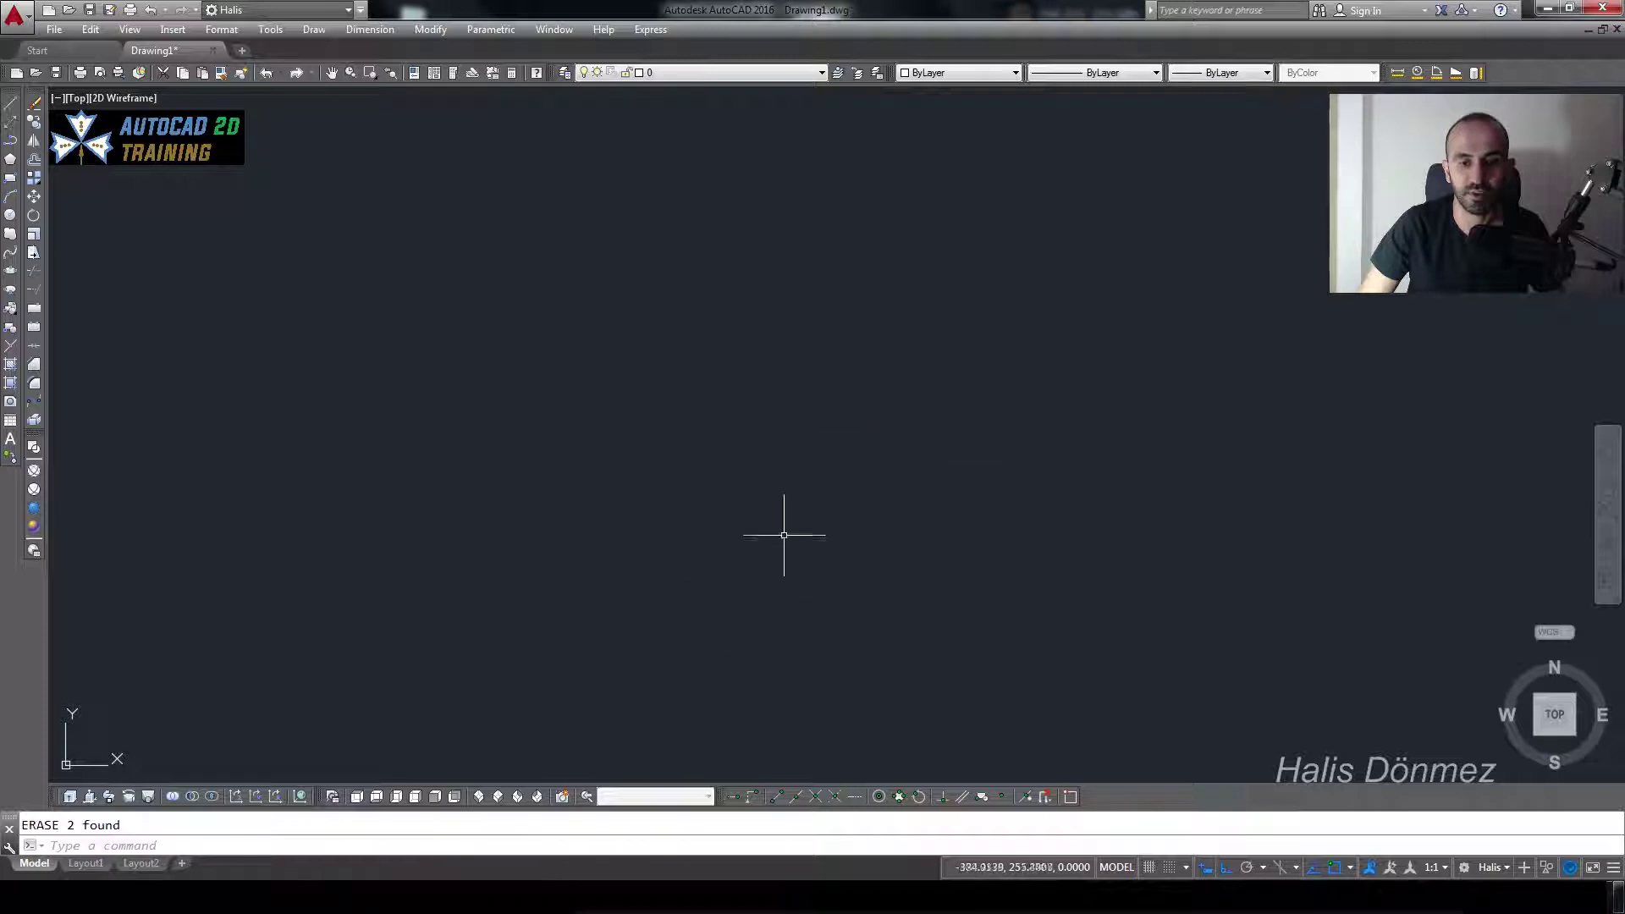
type("pl")
key("Return")
left_click(294, 296)
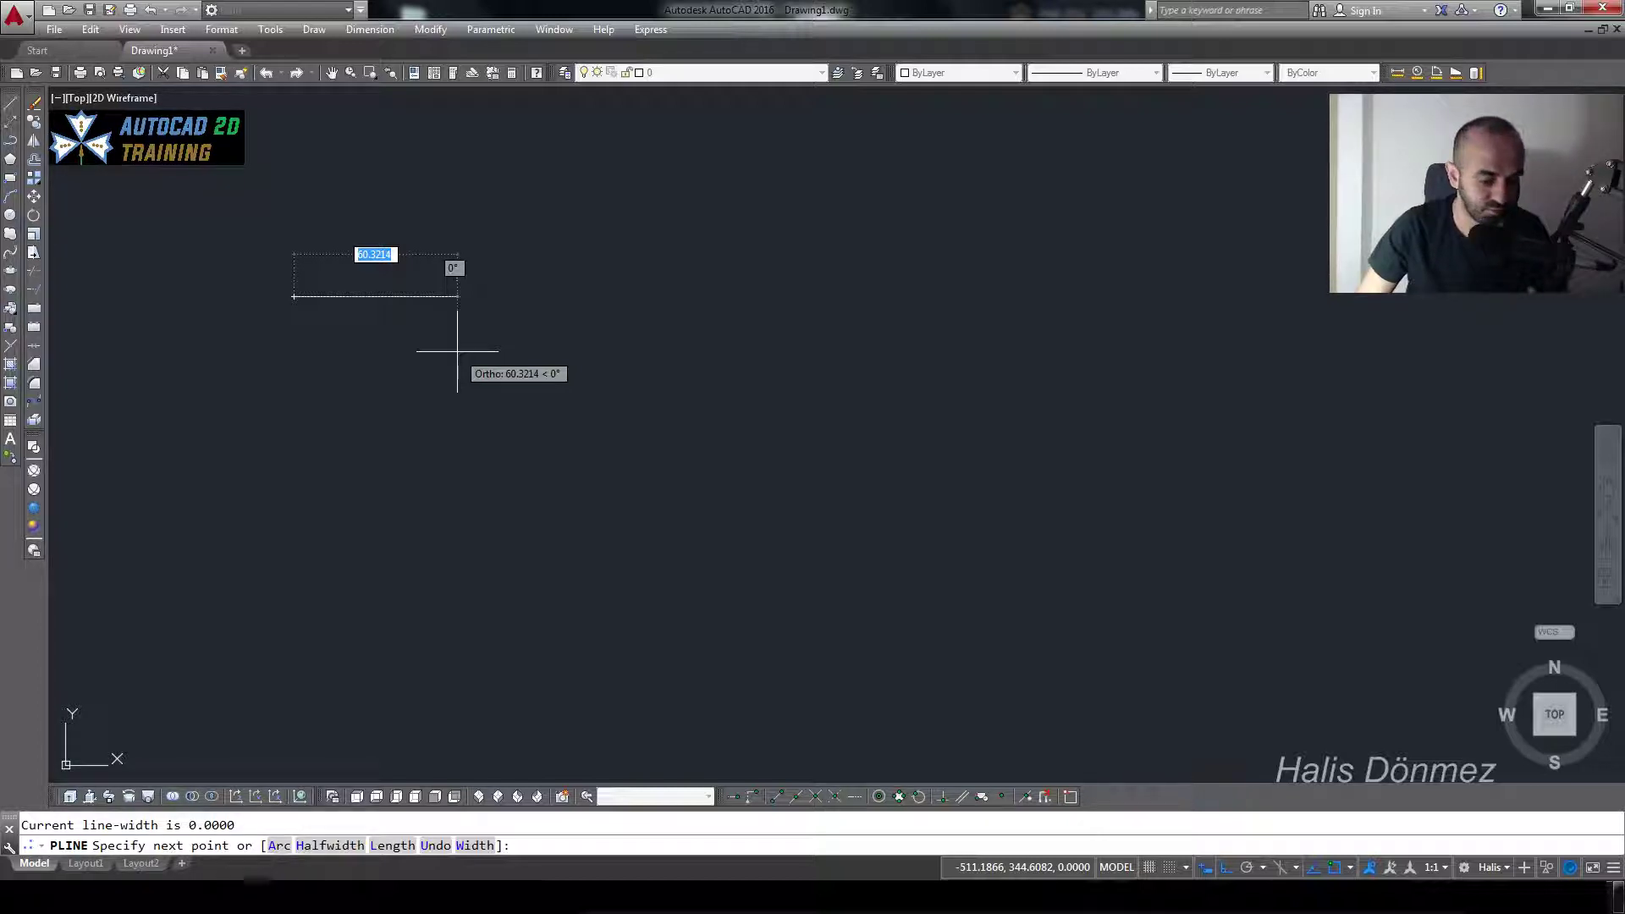
Set the polyline's starting and ending half-widths to 10.
type("h")
key("Return")
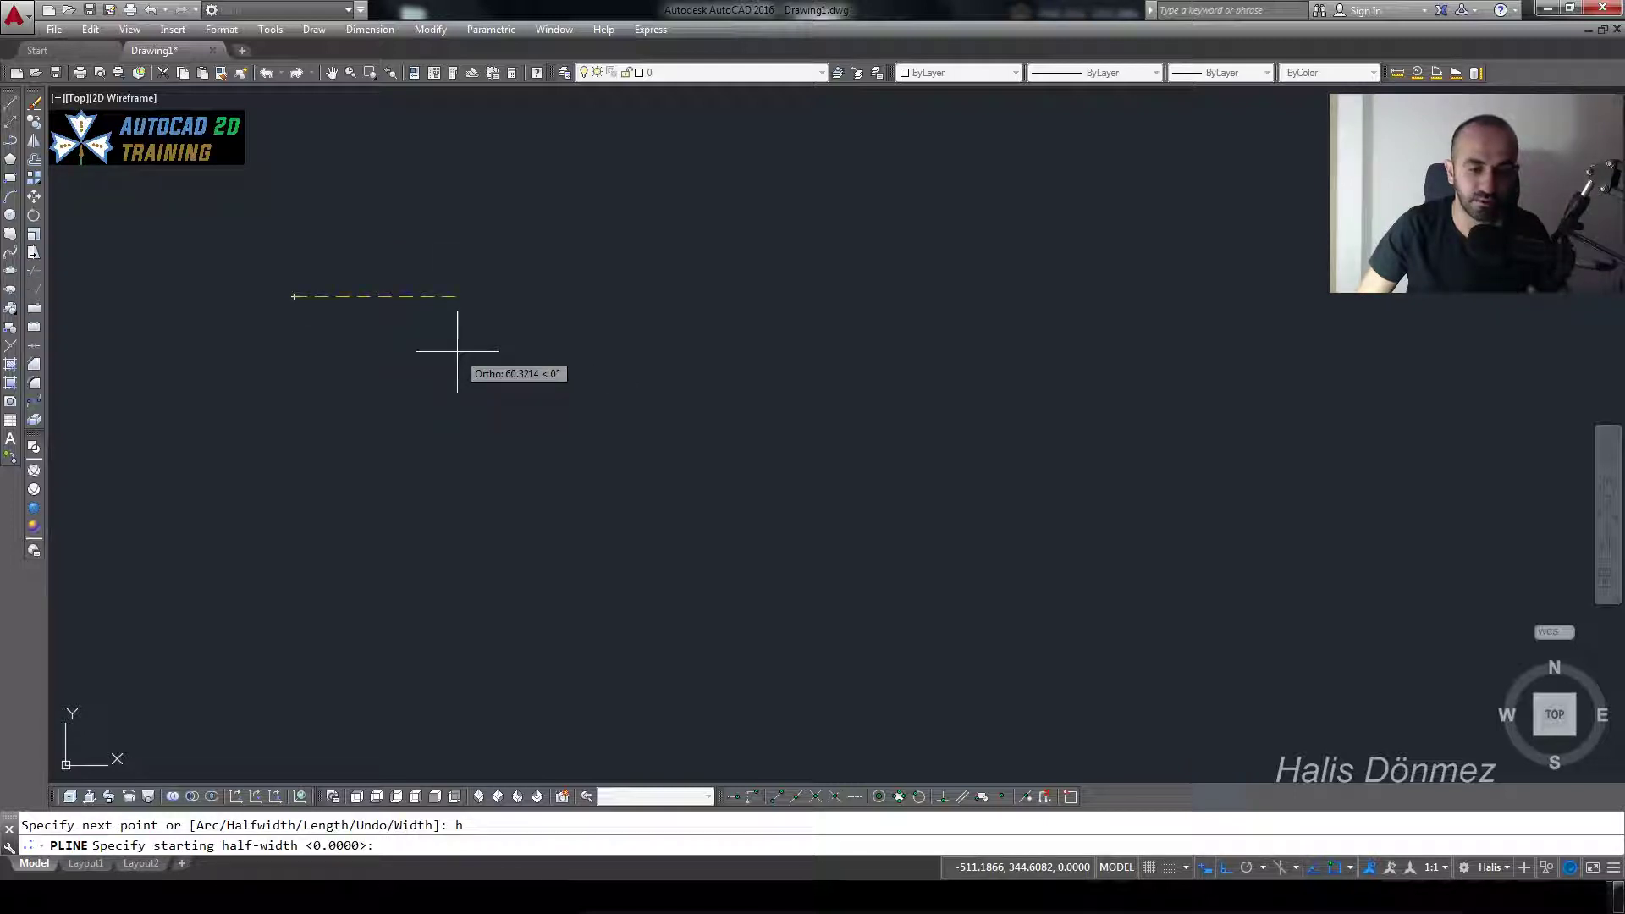
type("10")
key("Return")
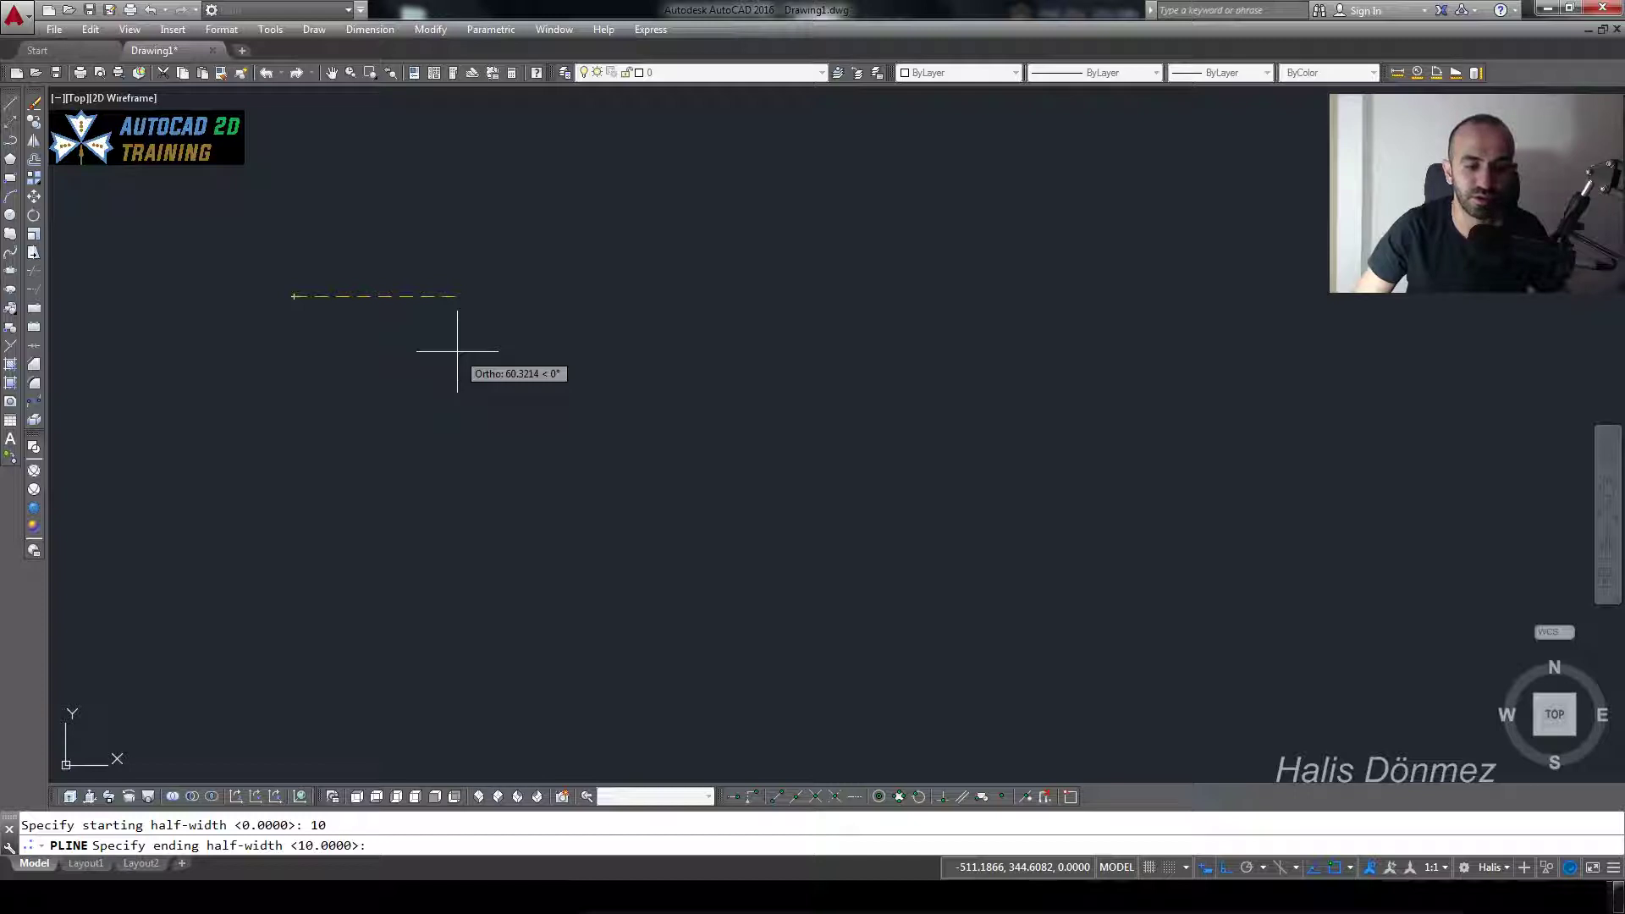
key("Return")
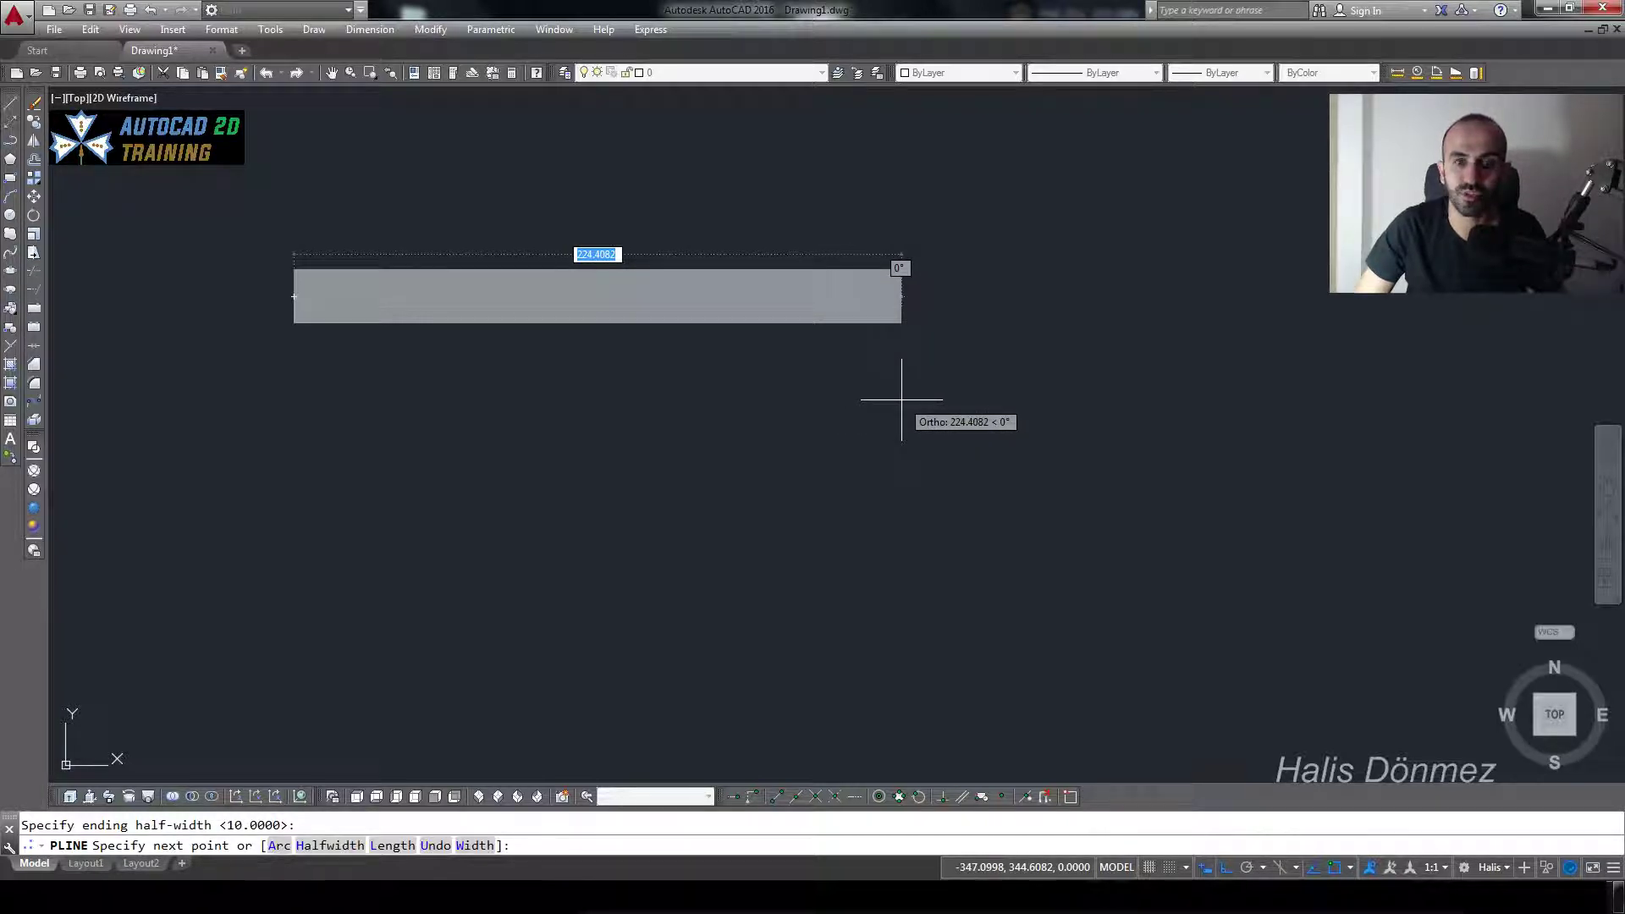
Draw the thick top, right and bottom sides, then select and deselect the shape.
left_click(930, 393)
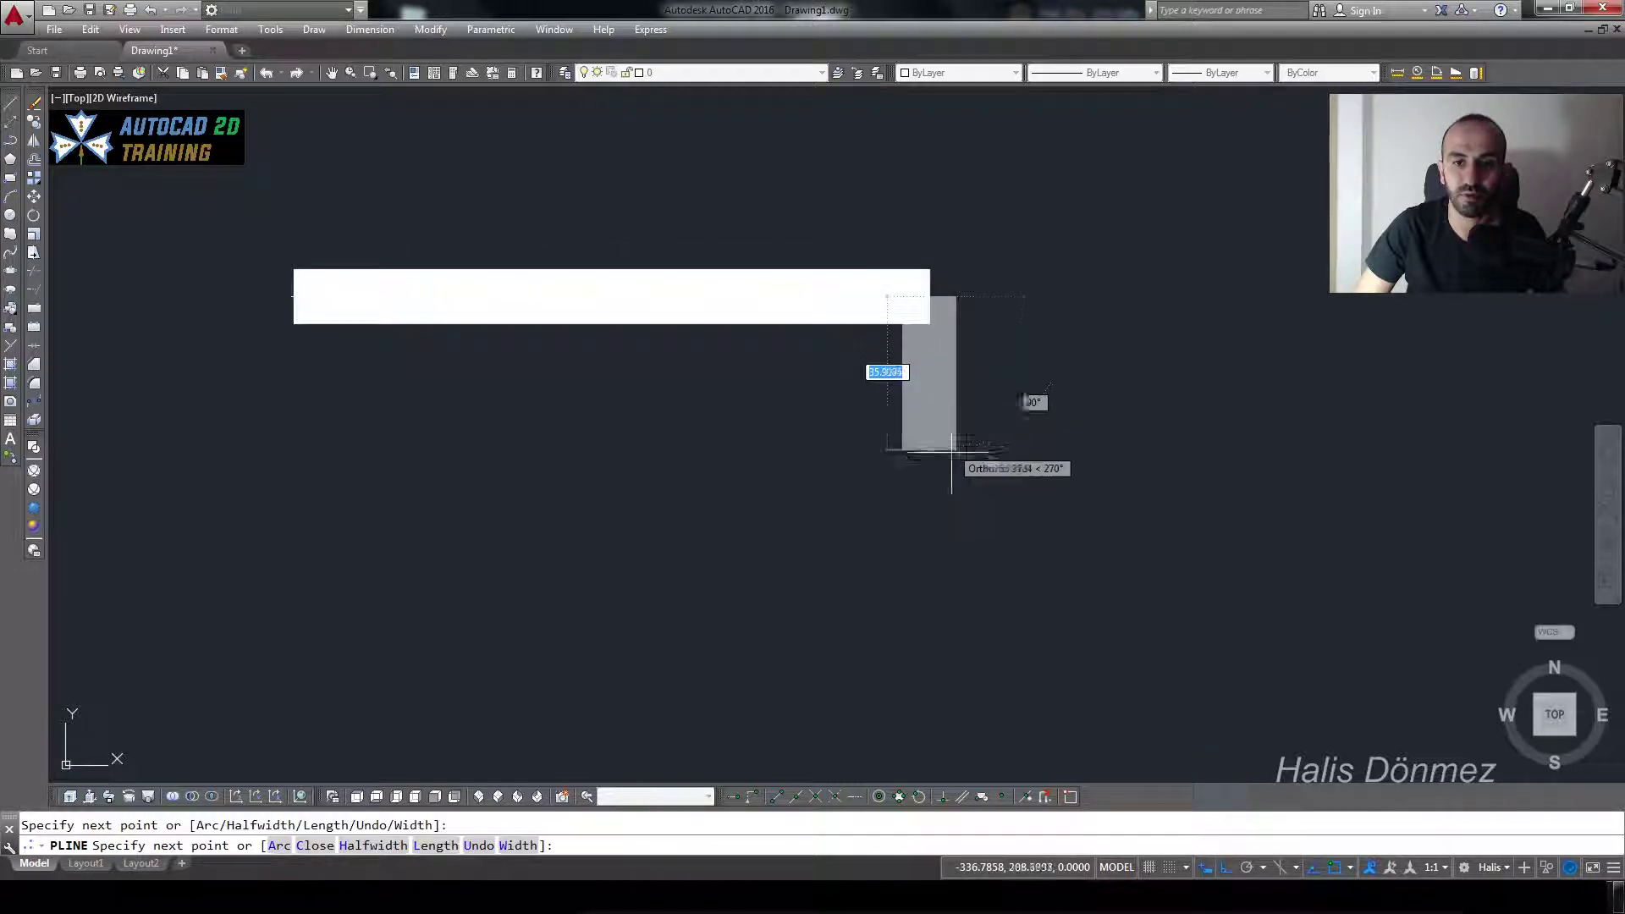
left_click(931, 632)
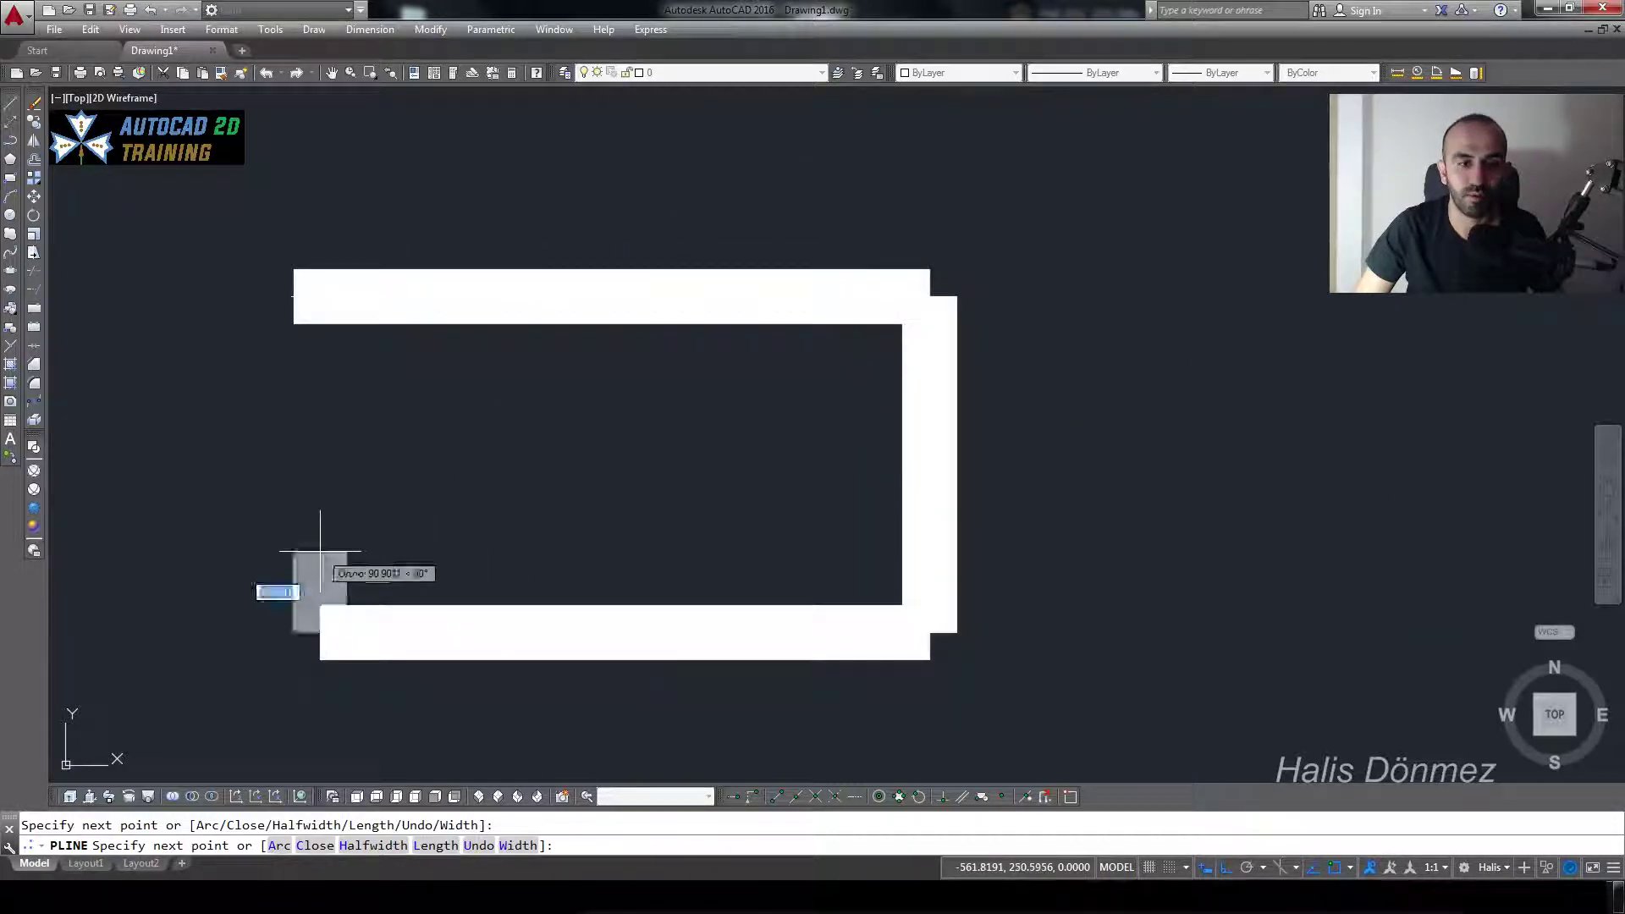
left_click(319, 584)
key("Escape")
left_click(584, 296)
left_click(461, 447)
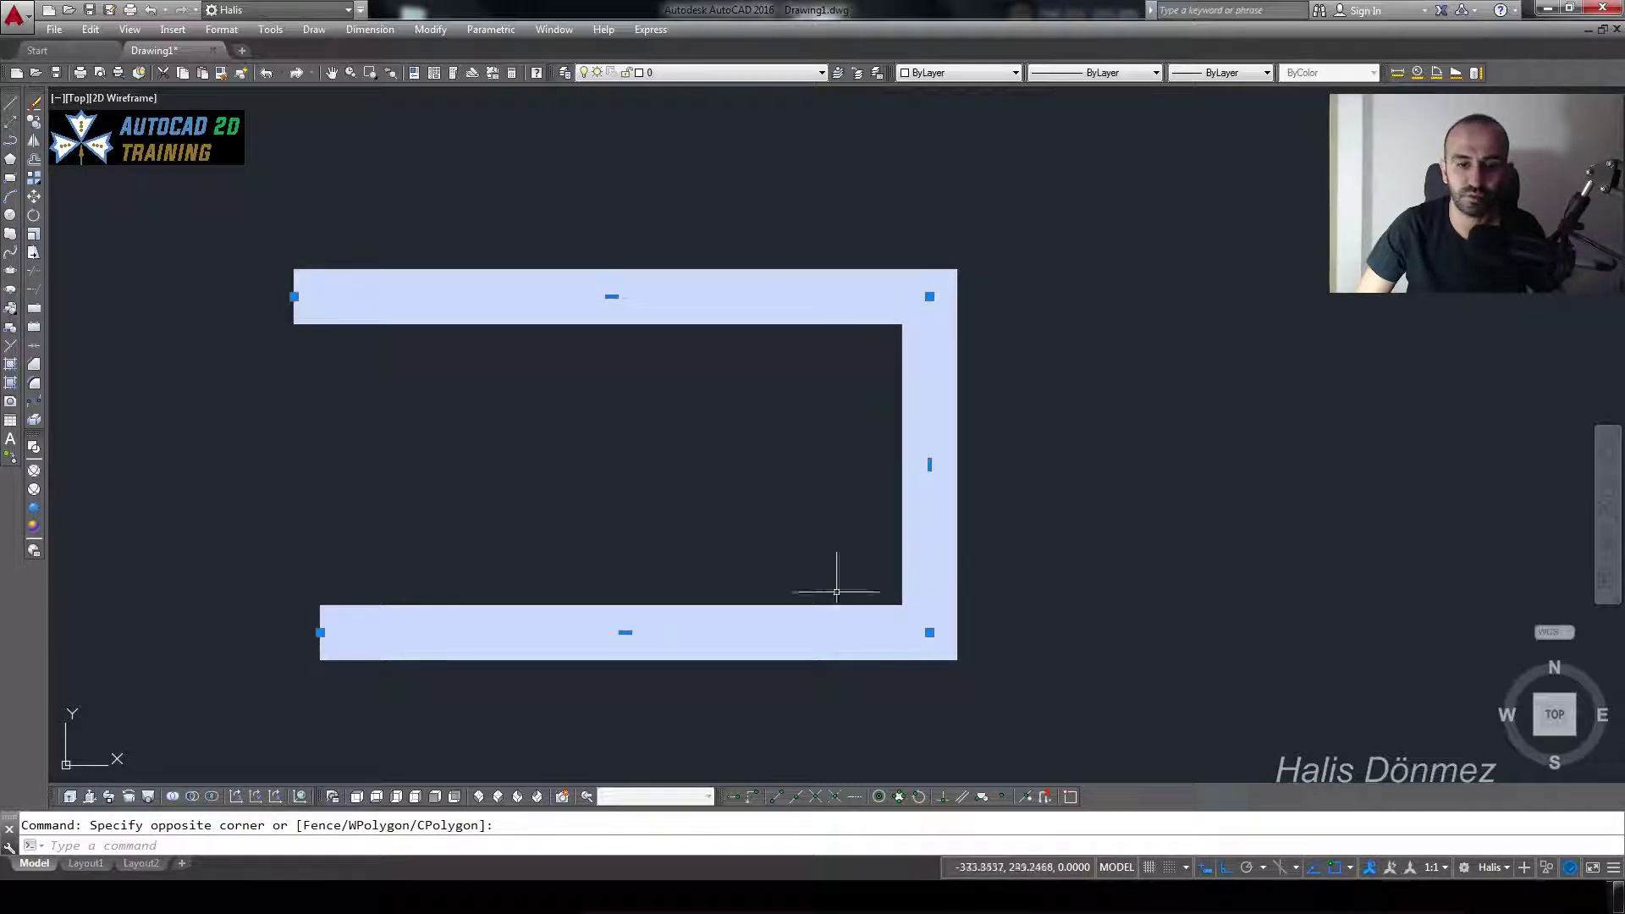
key("Escape")
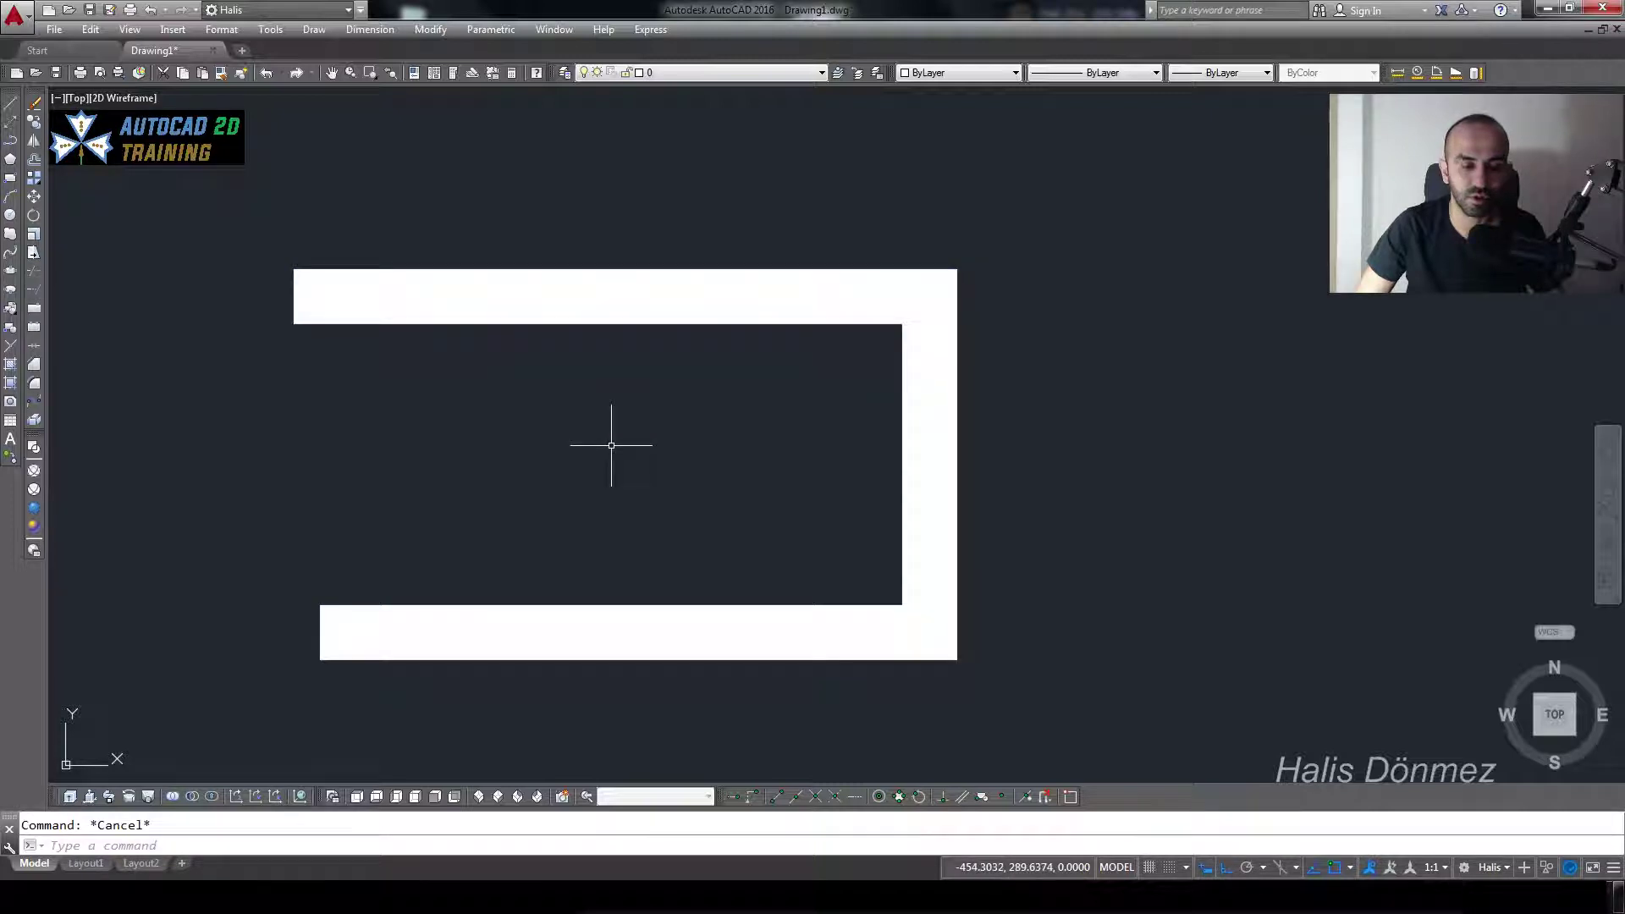
Start a new polyline above the first shape with starting and ending width 10.
type("pl")
key("Return")
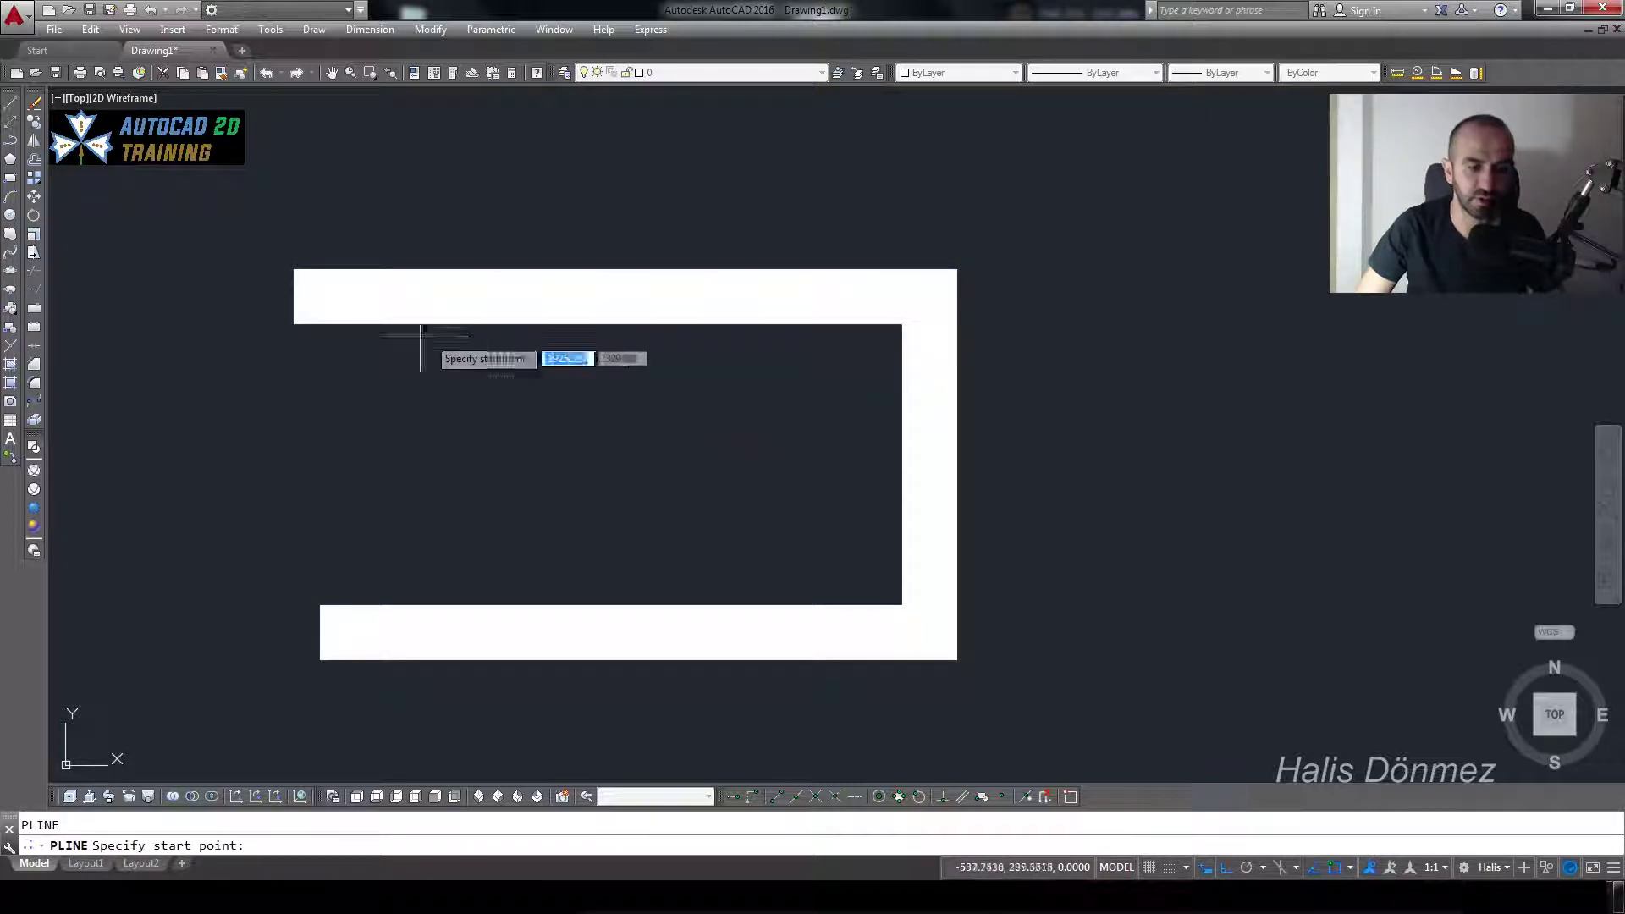
left_click(313, 204)
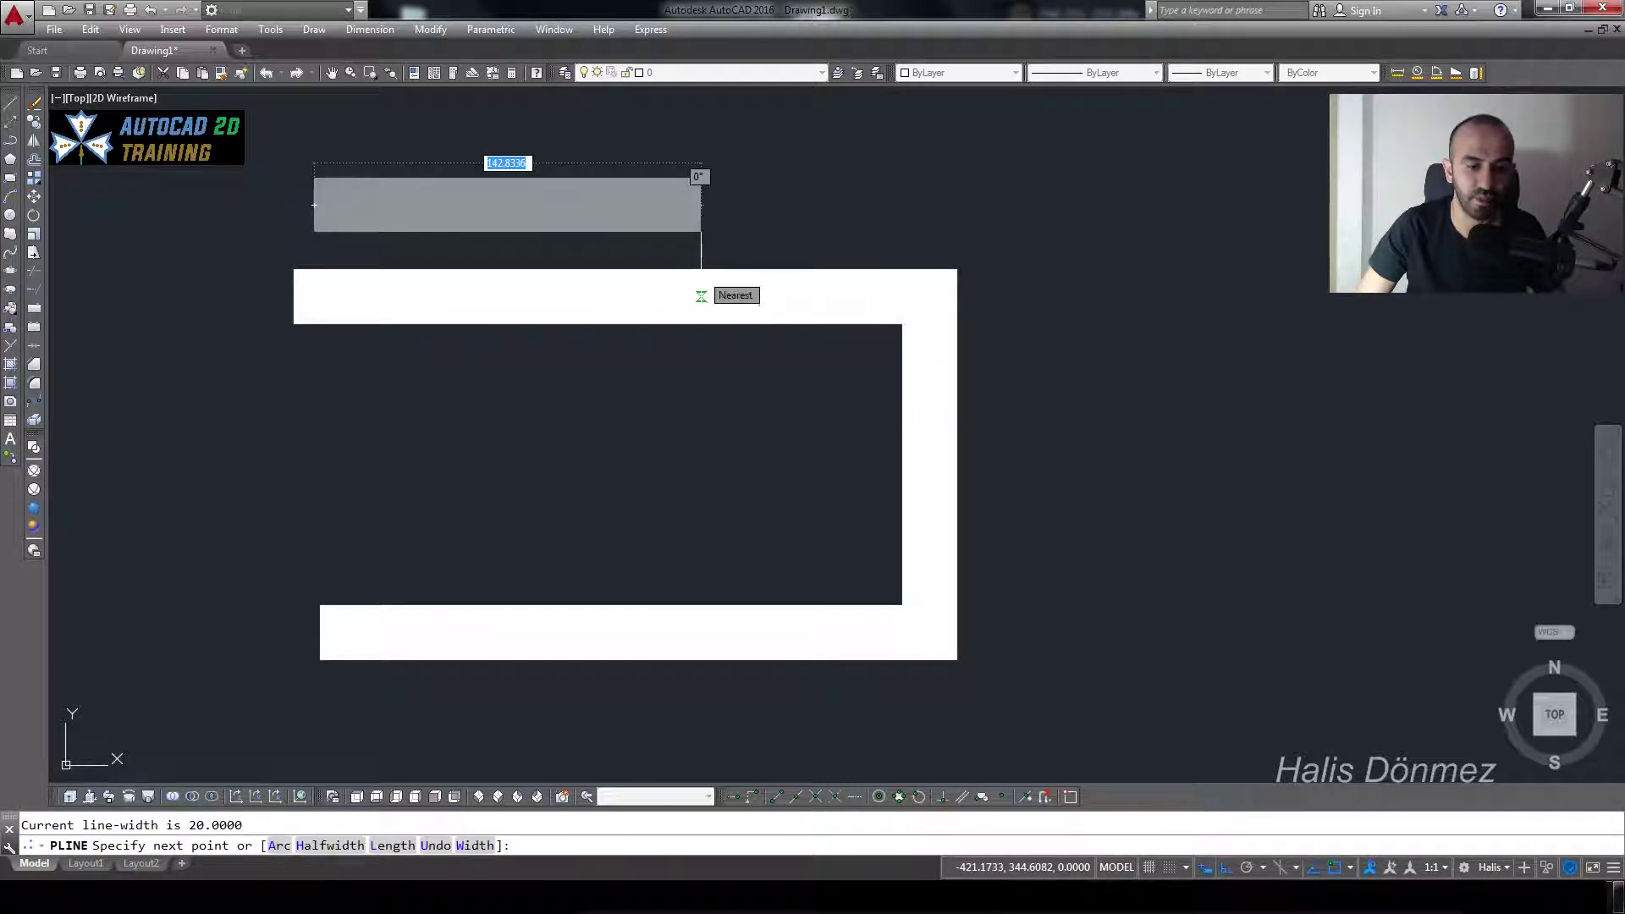
type("w")
key("Return")
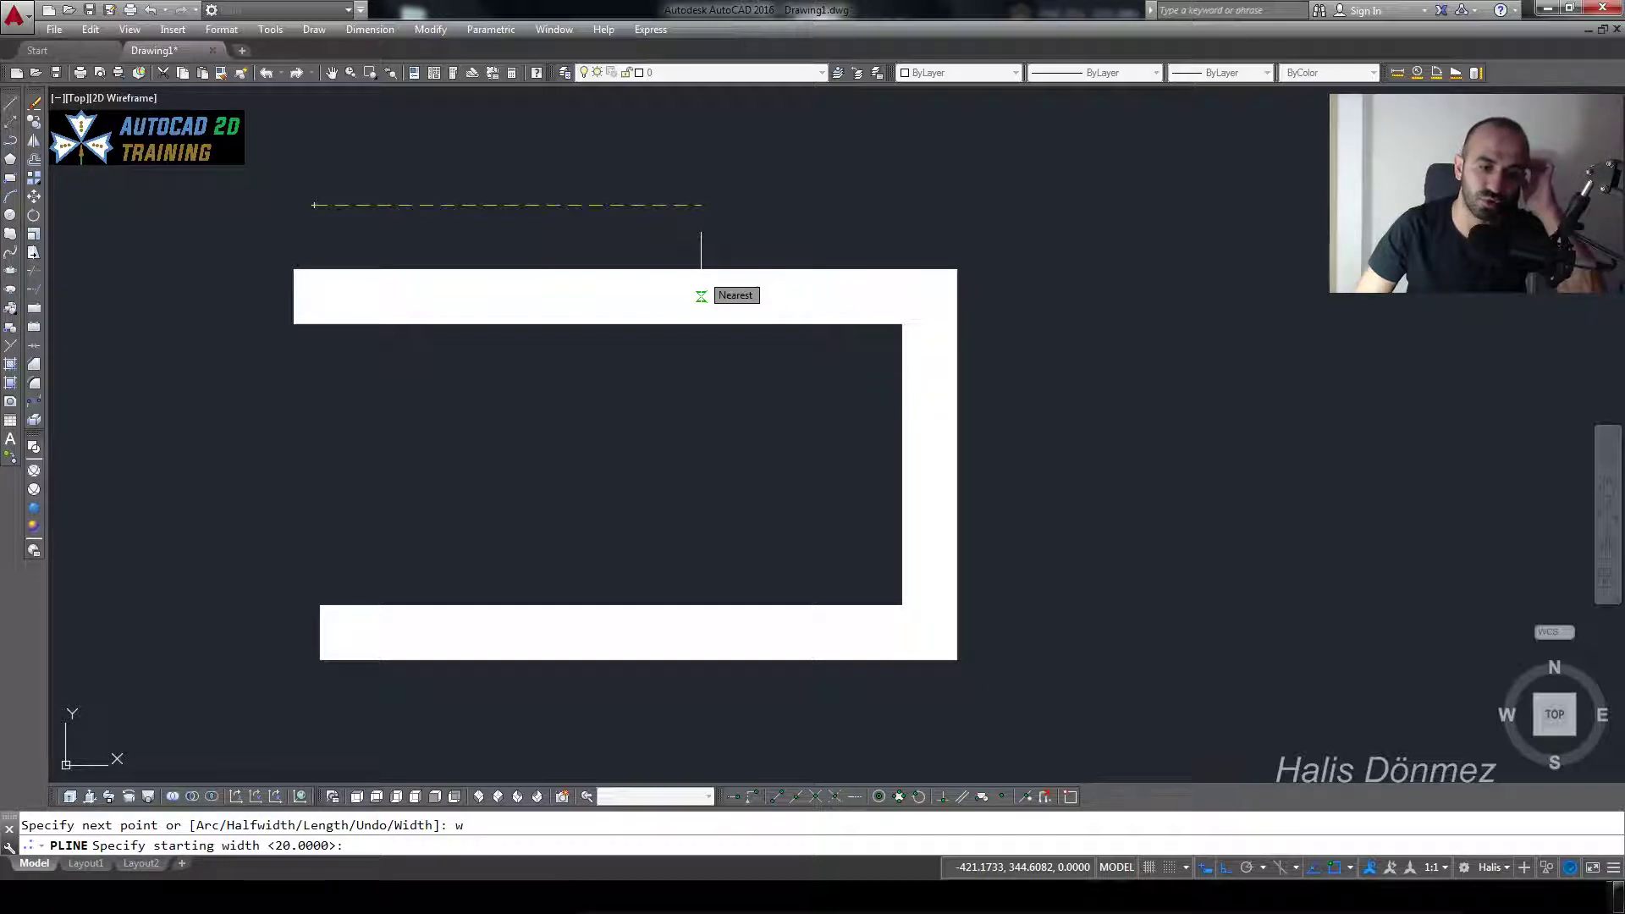
type("1")
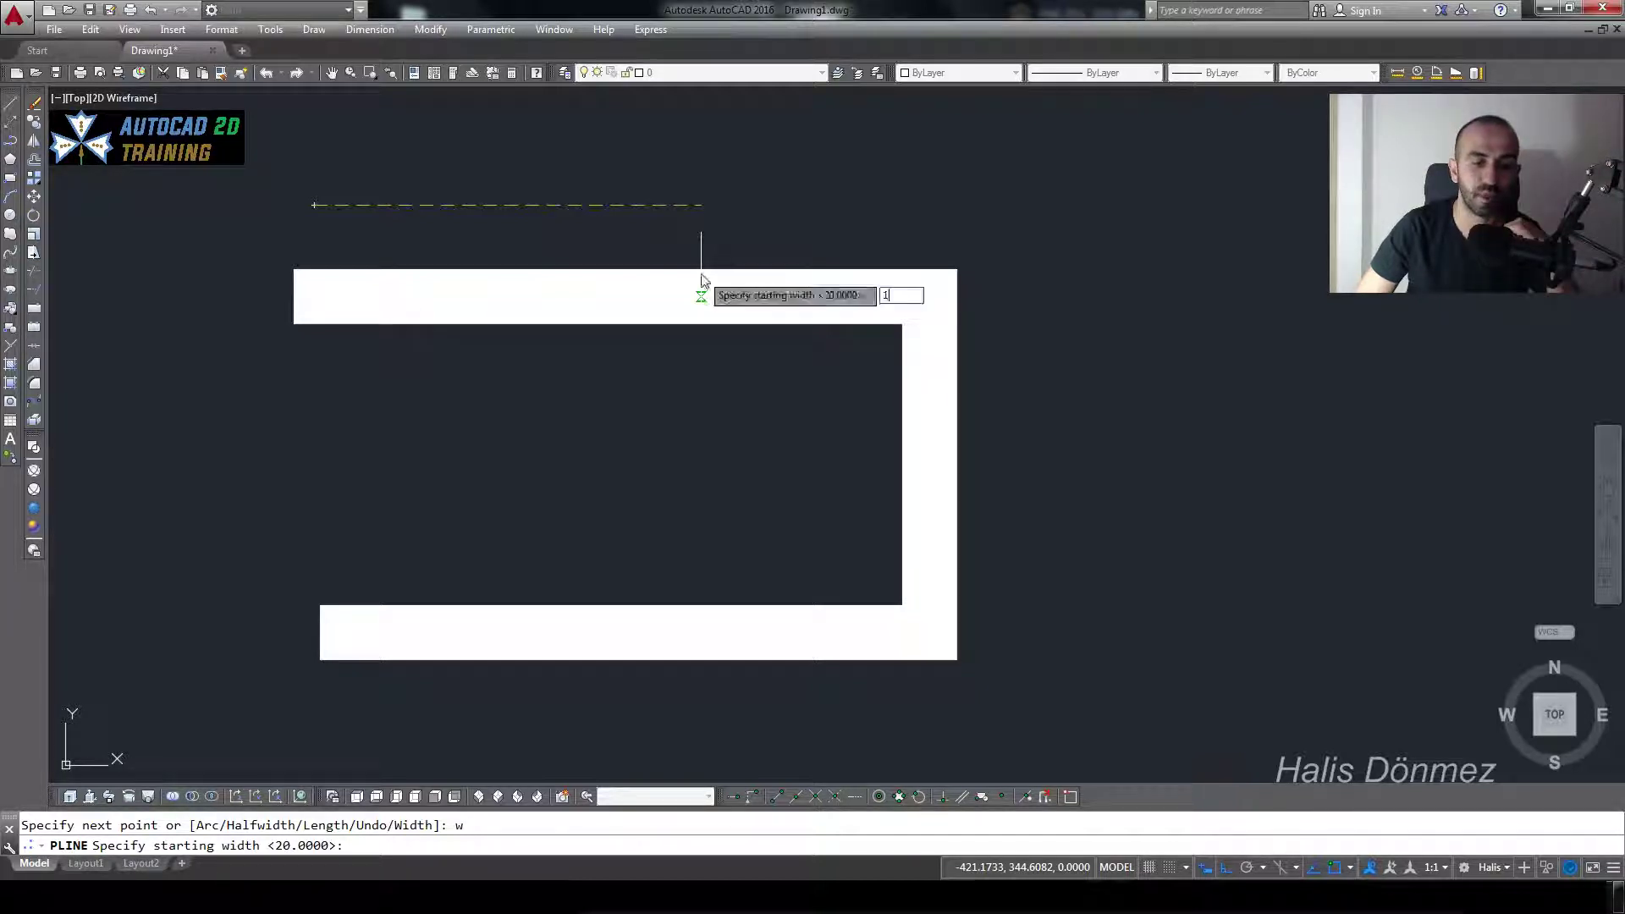
type("0")
key("Return")
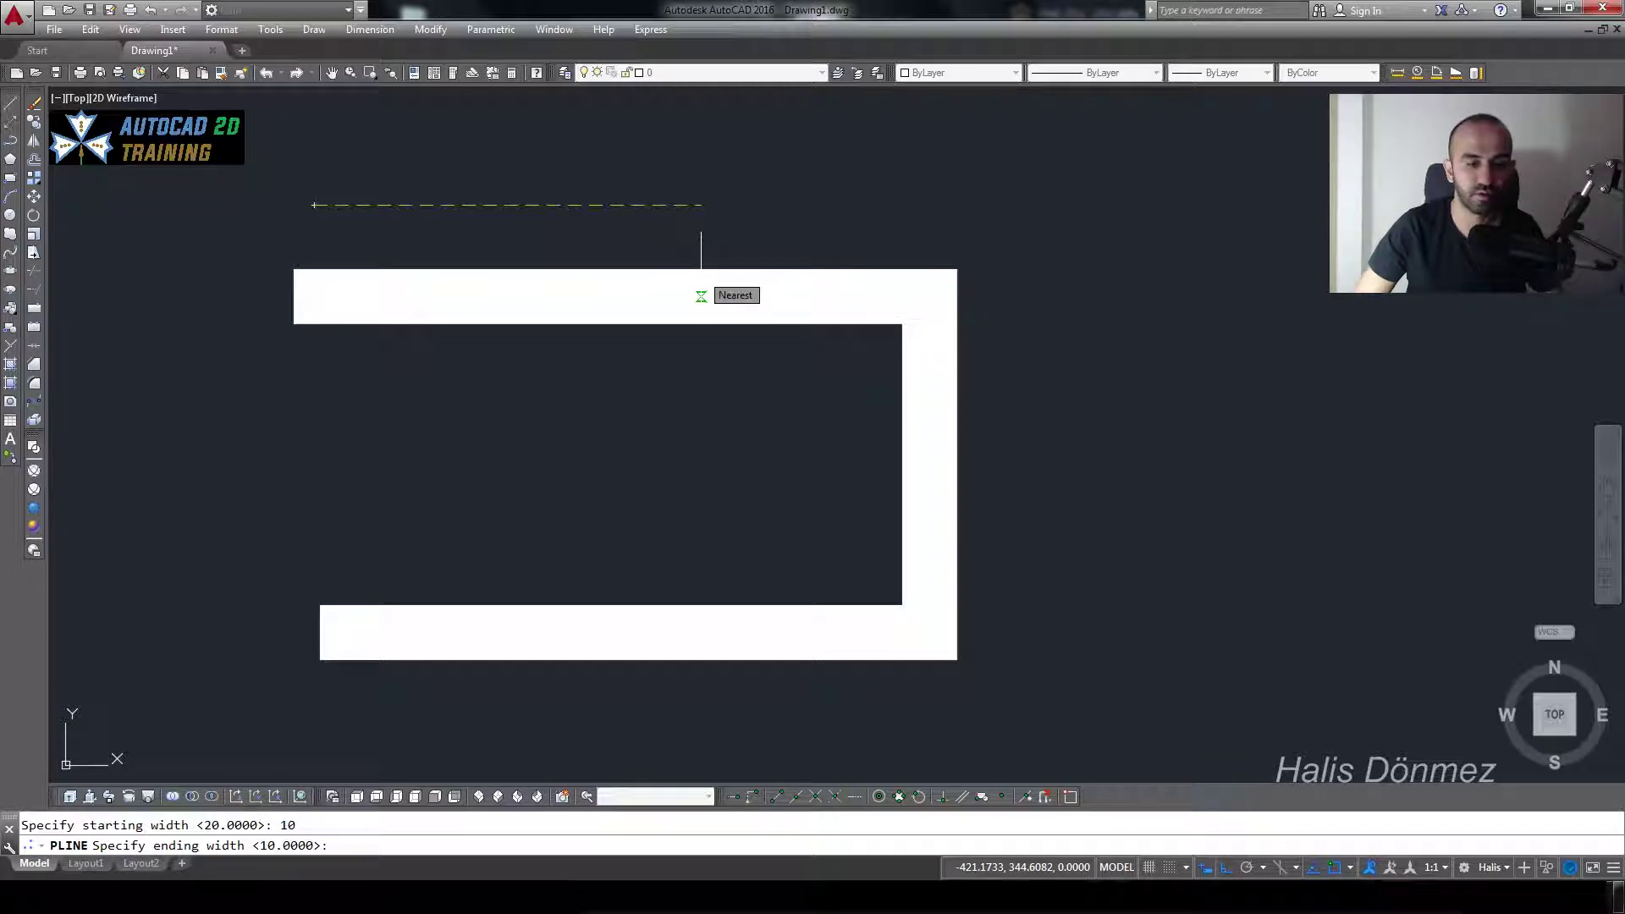
type("0")
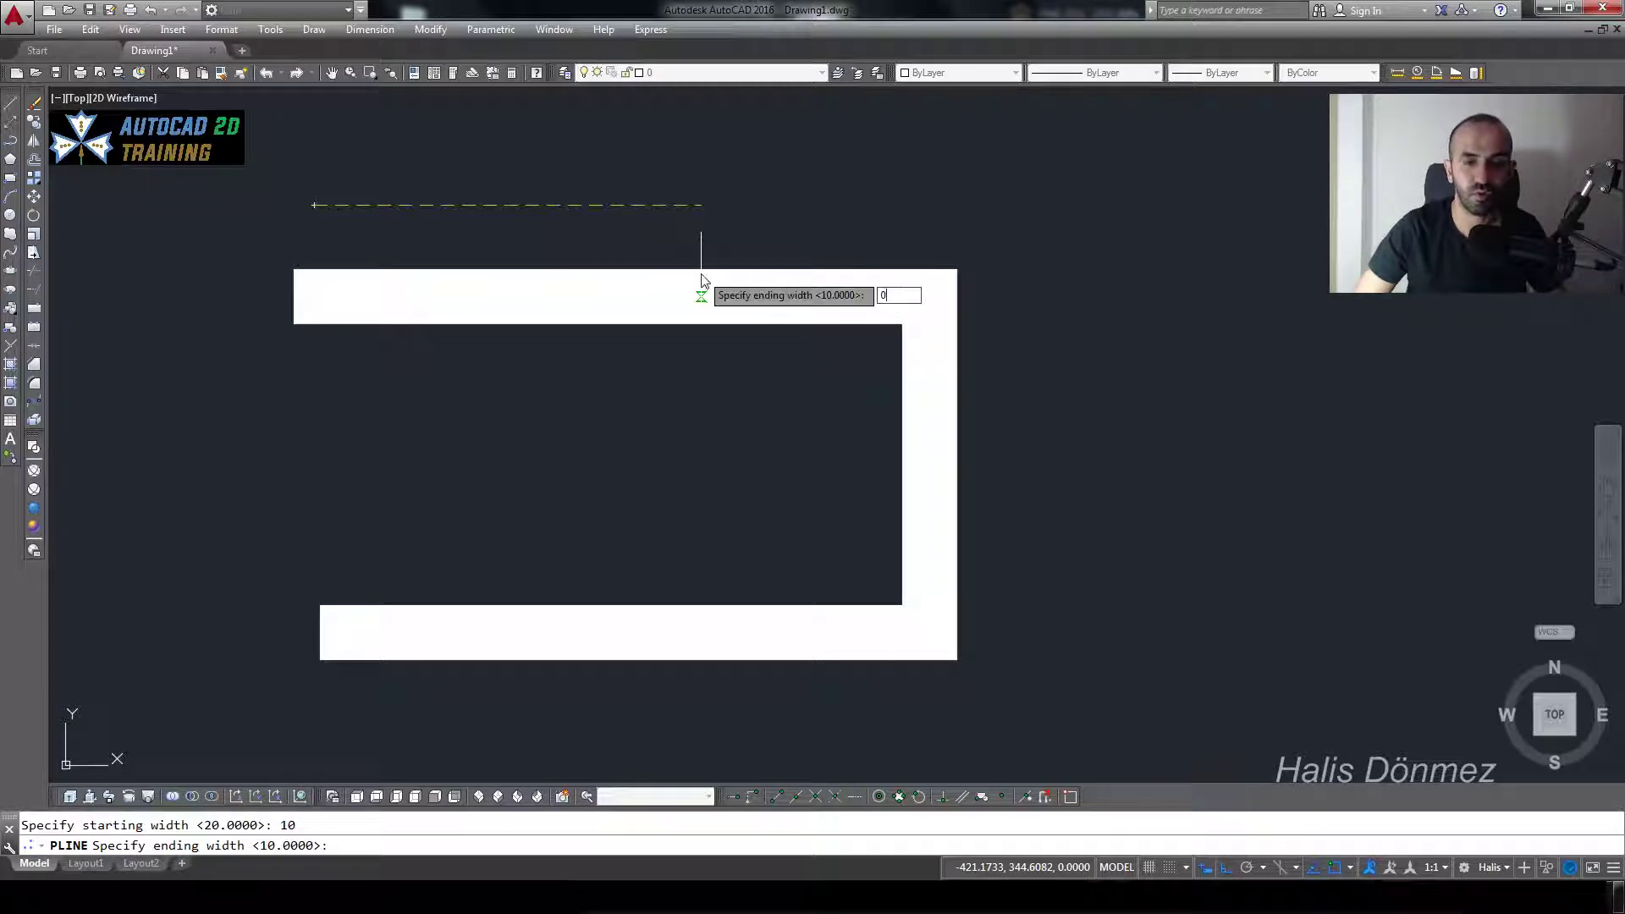
key("Return")
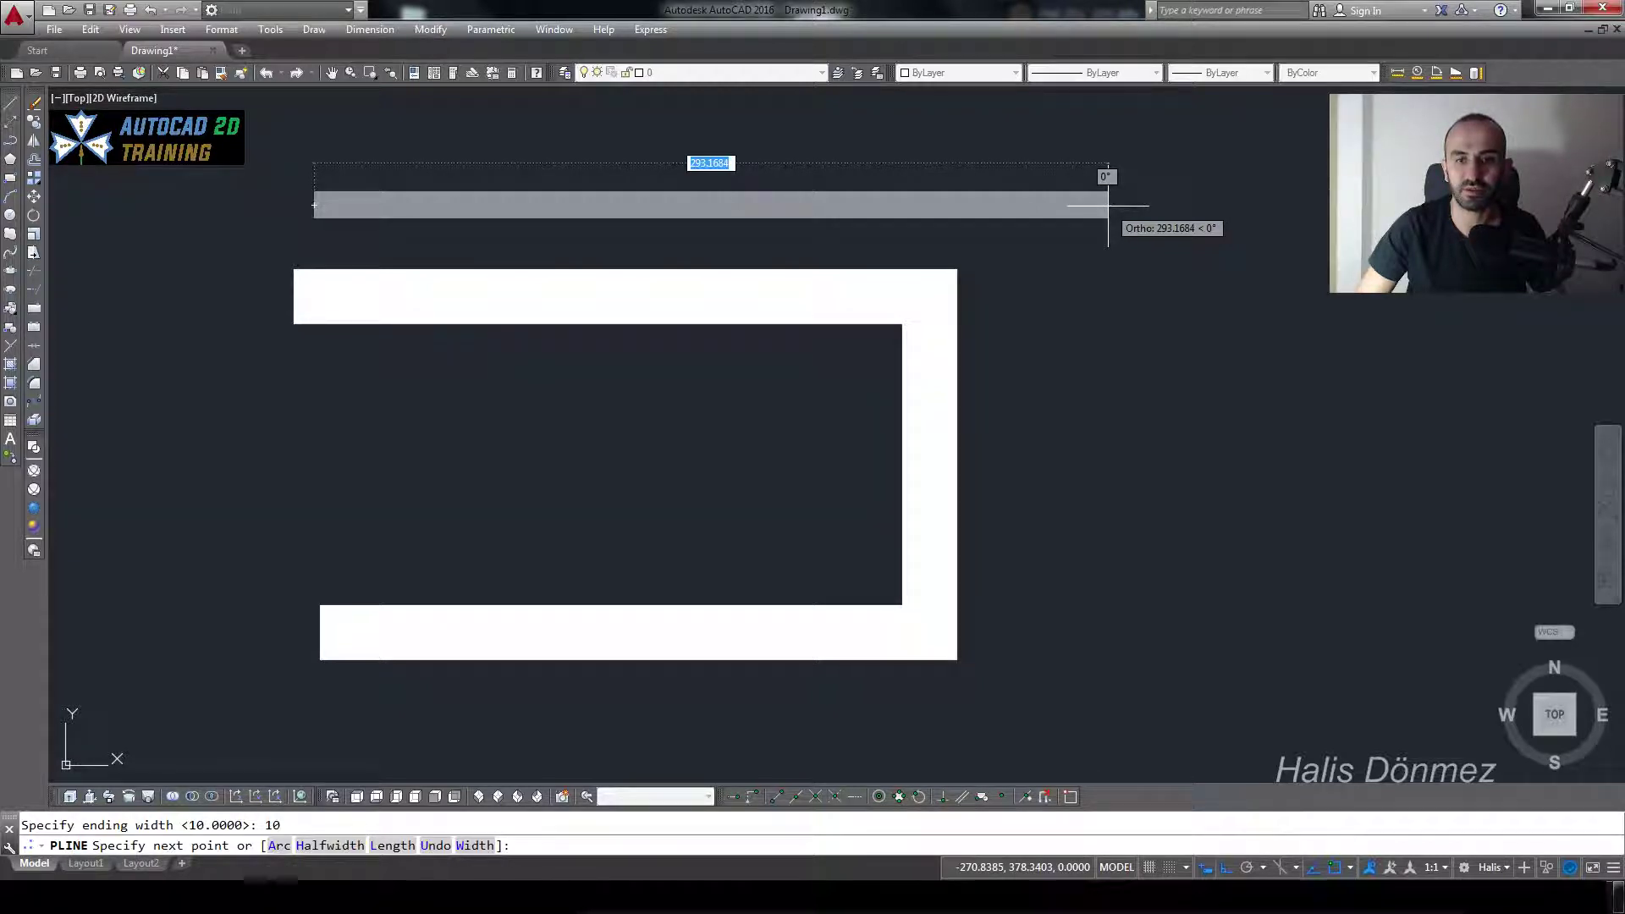
Draw the outer right, down and bottom sides around the first bracket and finish.
left_click(1108, 205)
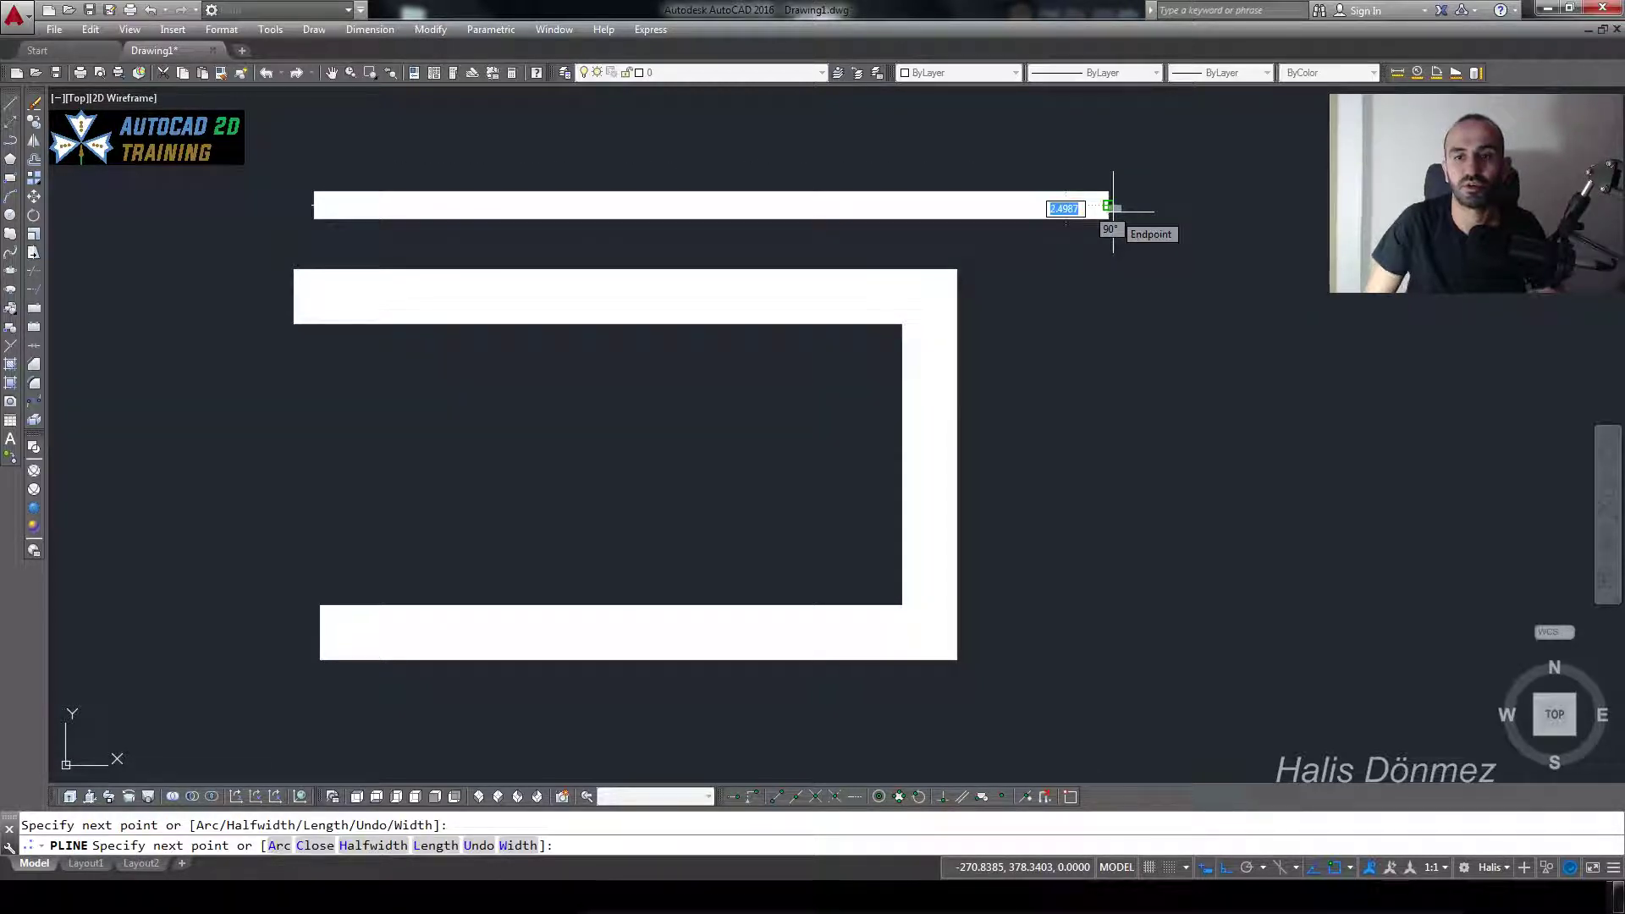
left_click(1078, 677)
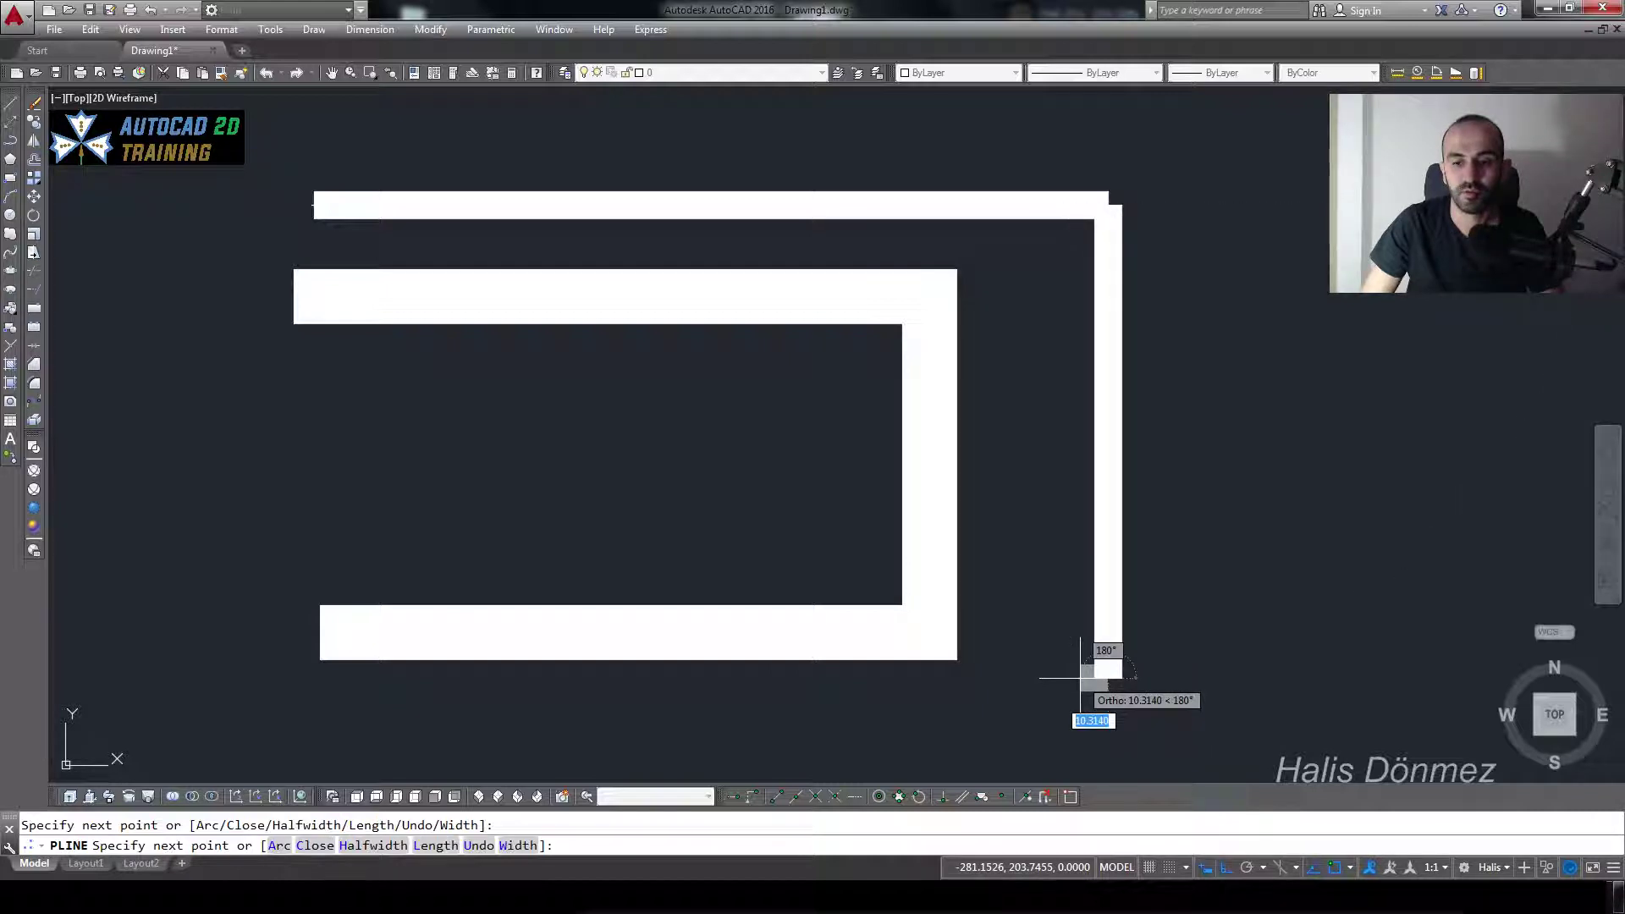
left_click(258, 678)
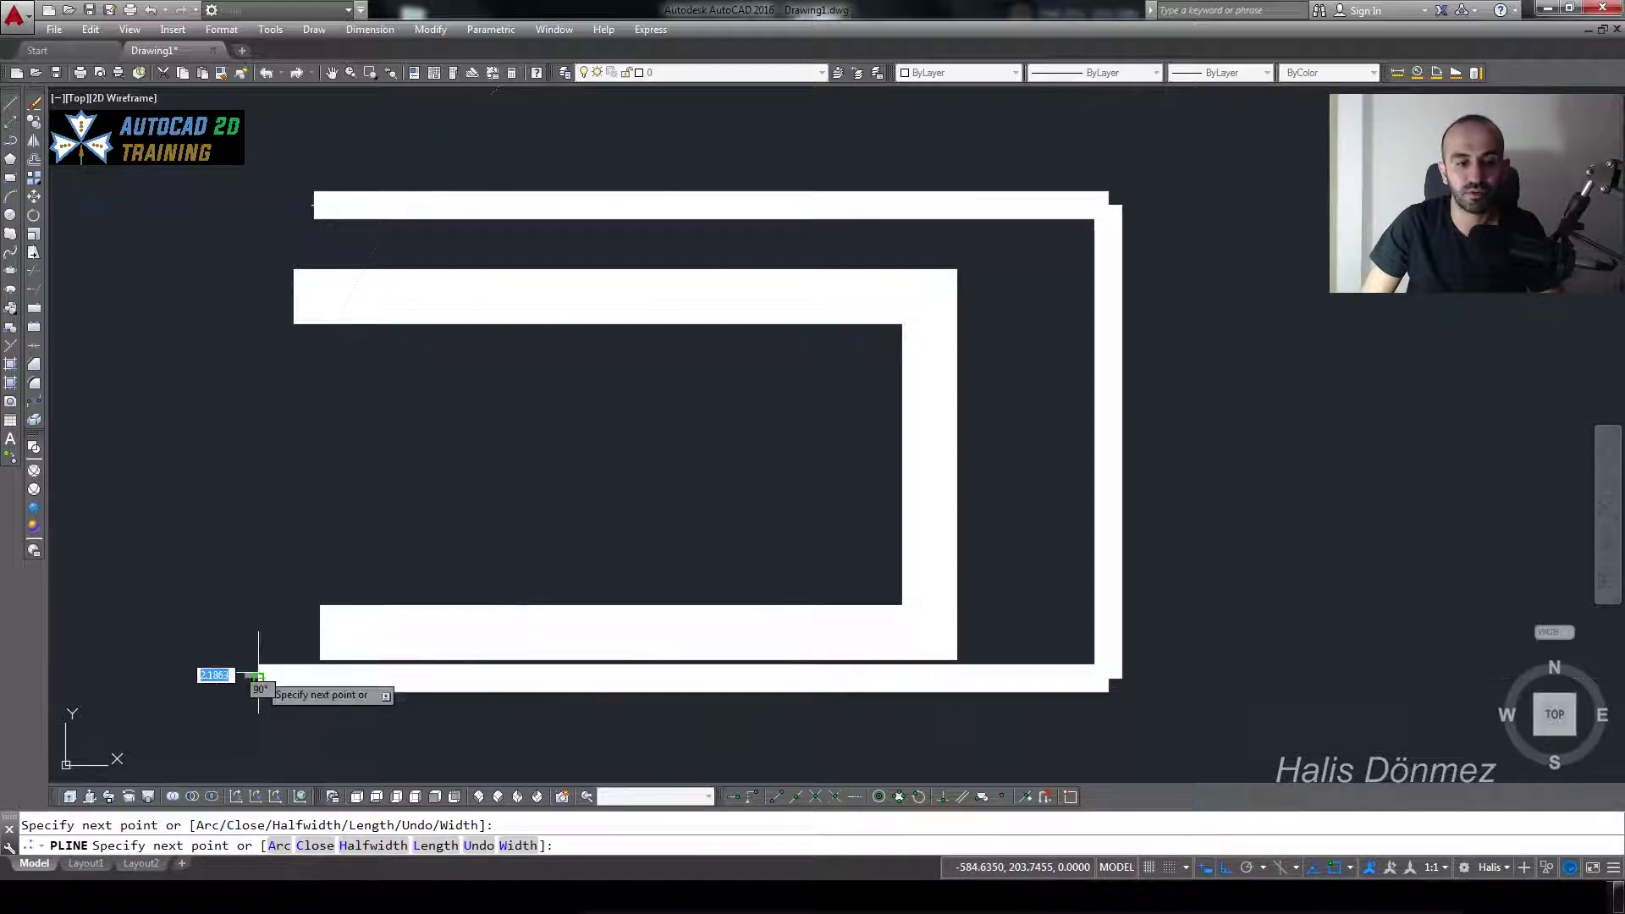
key("Return")
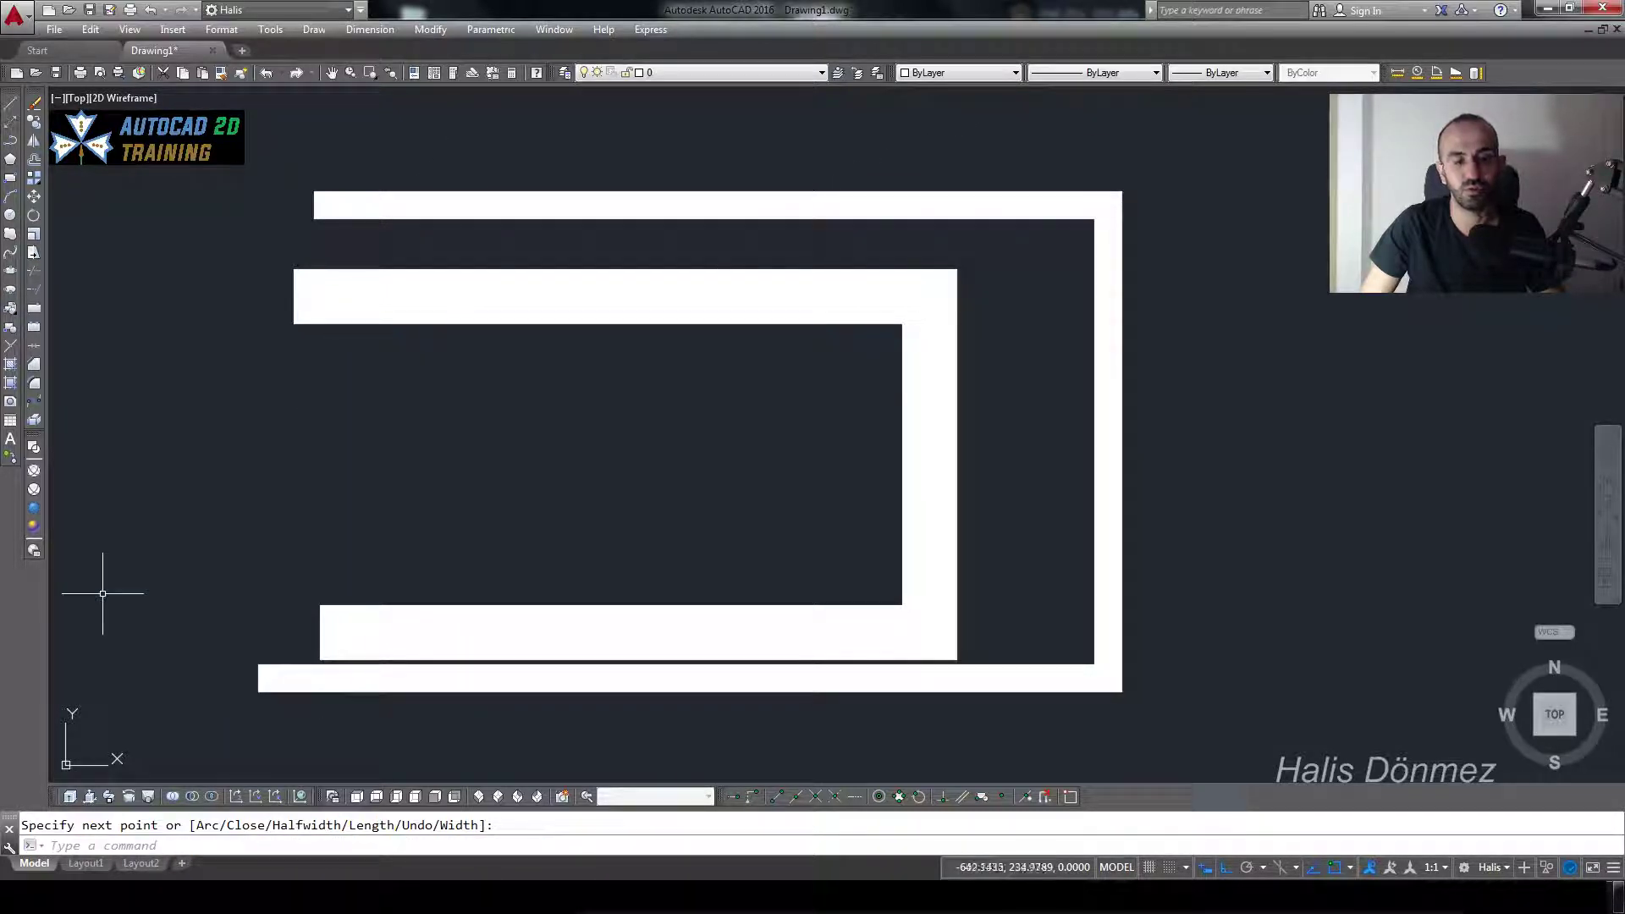
scroll(936, 387, "down", 2)
Delete both thick polylines and start a new polyline at the left.
left_click(1175, 385)
left_click(708, 491)
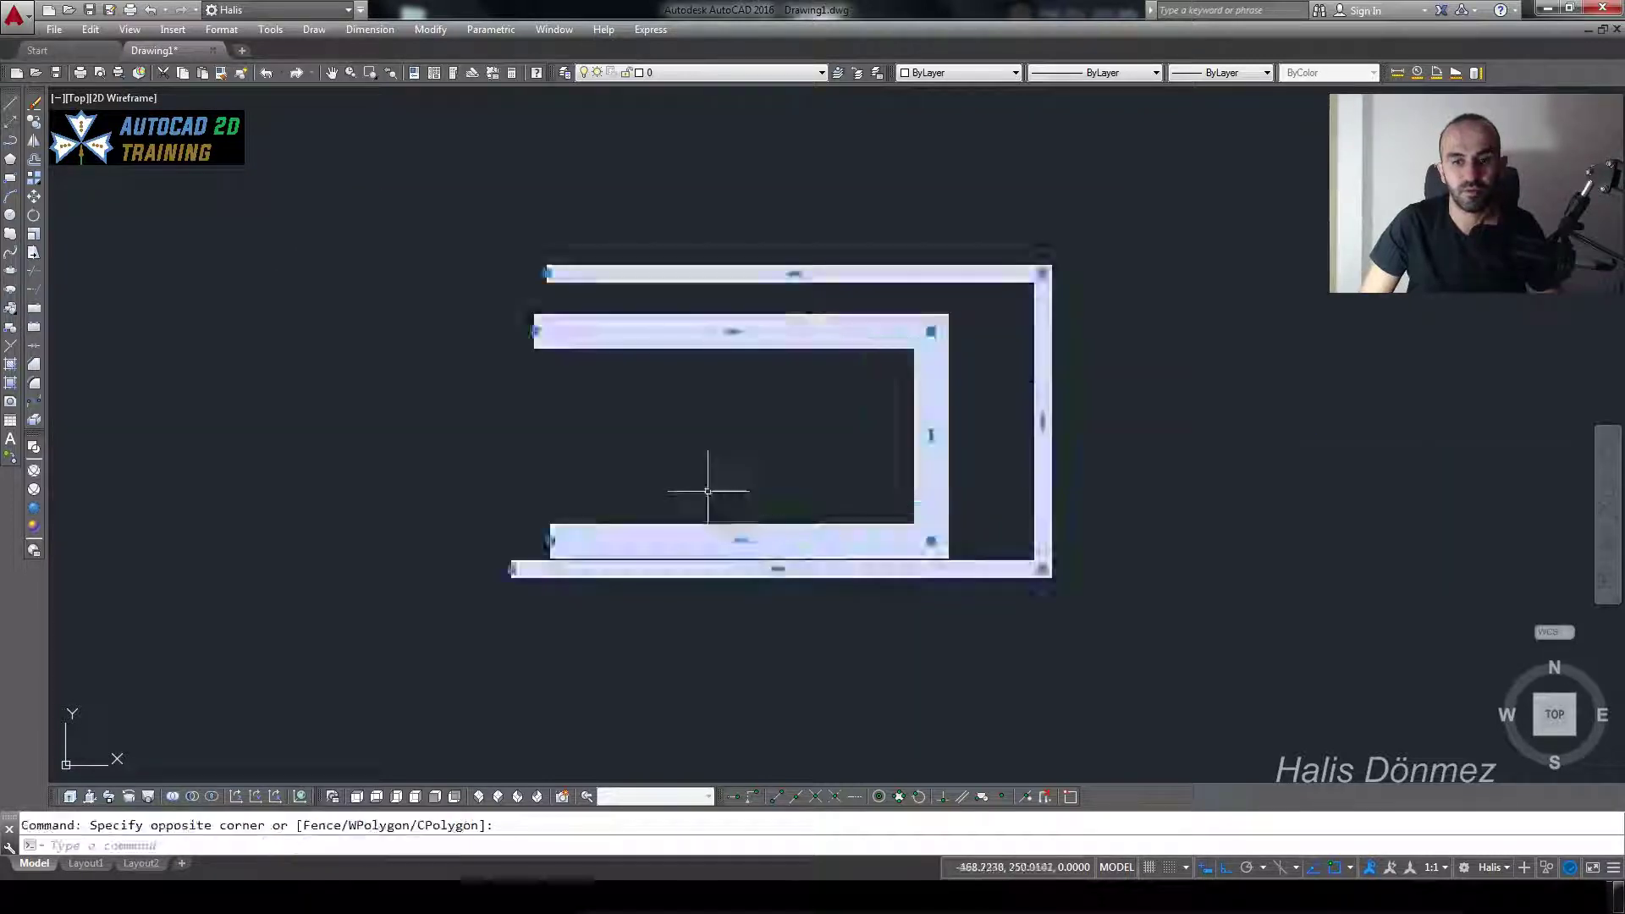
key("Delete")
type("pl")
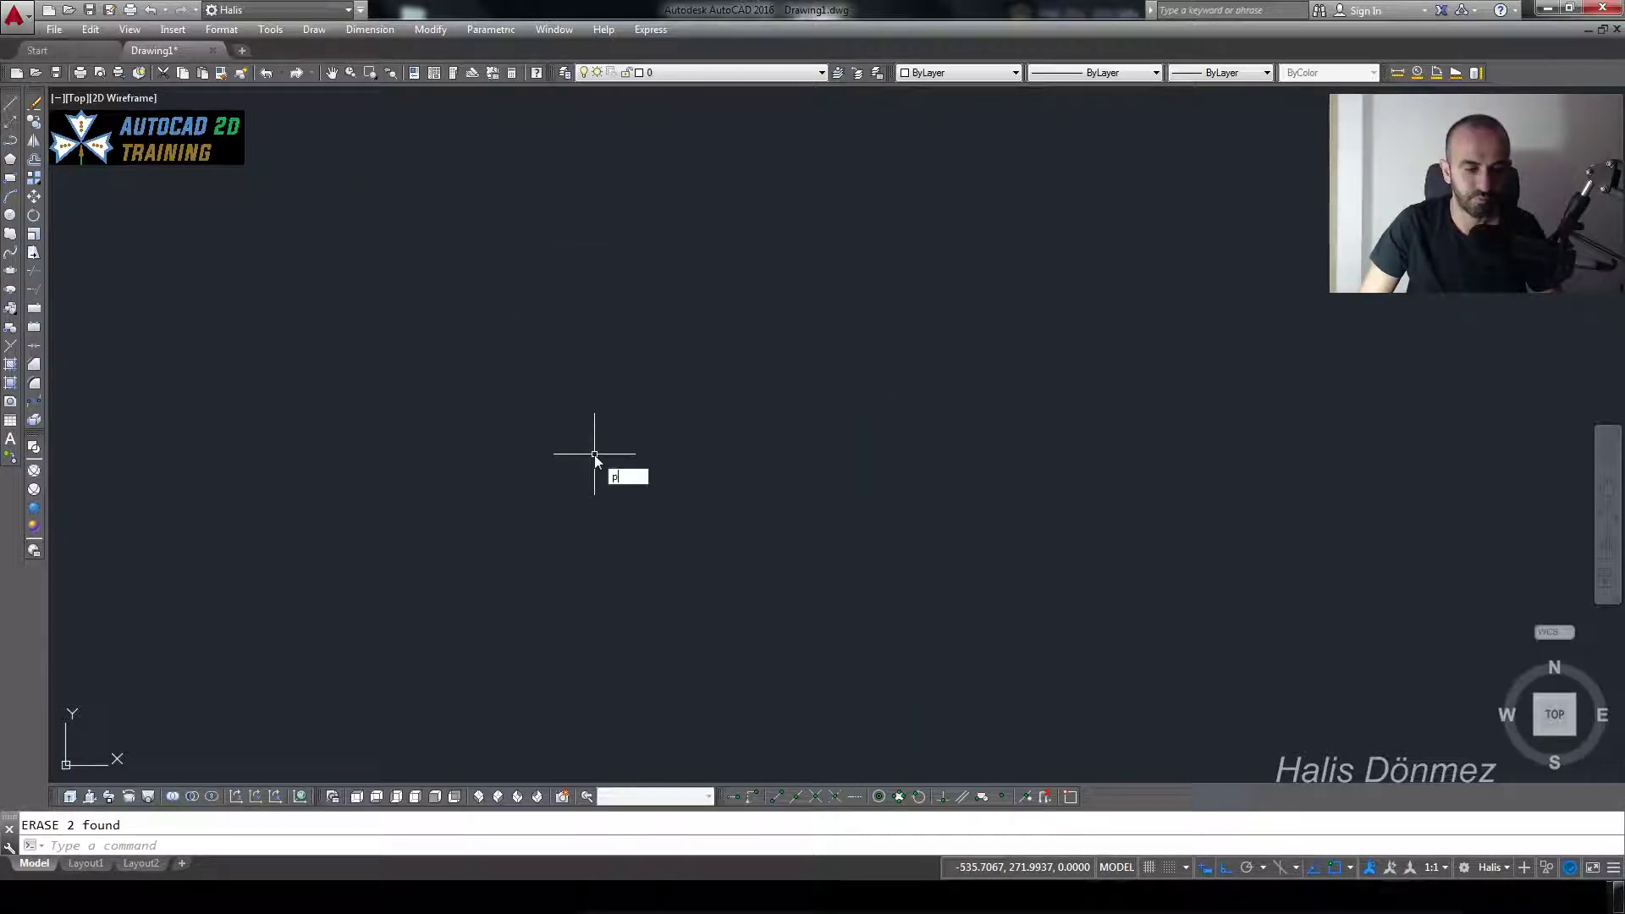
key("Return")
left_click(318, 383)
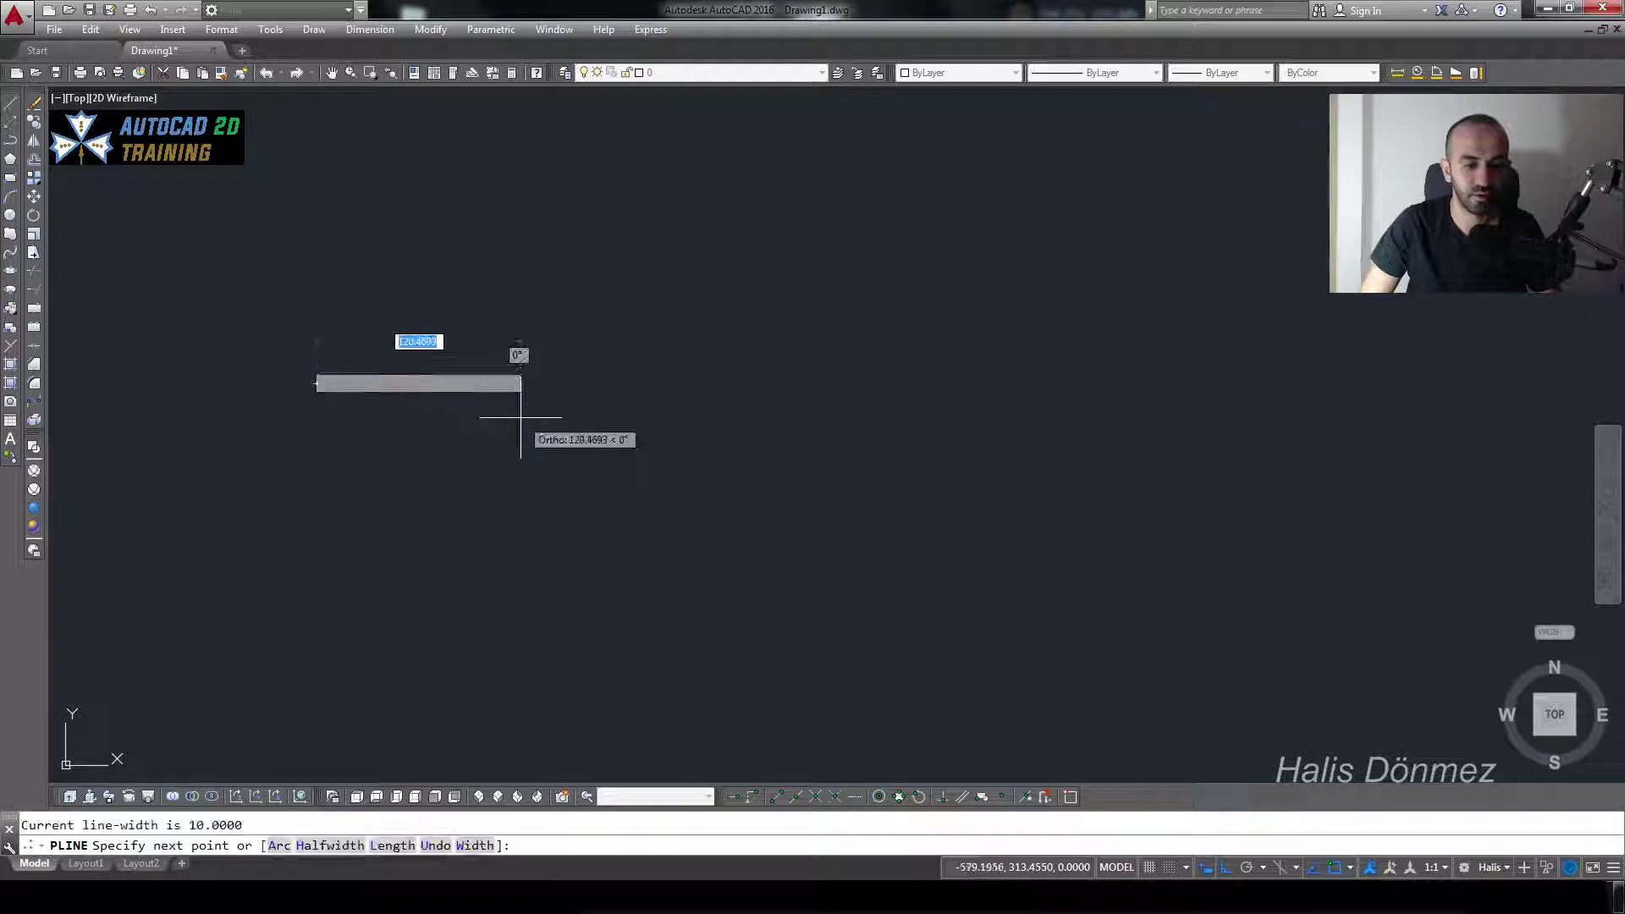
Set the polyline width to taper from 5 to 20.
type("w")
key("Return")
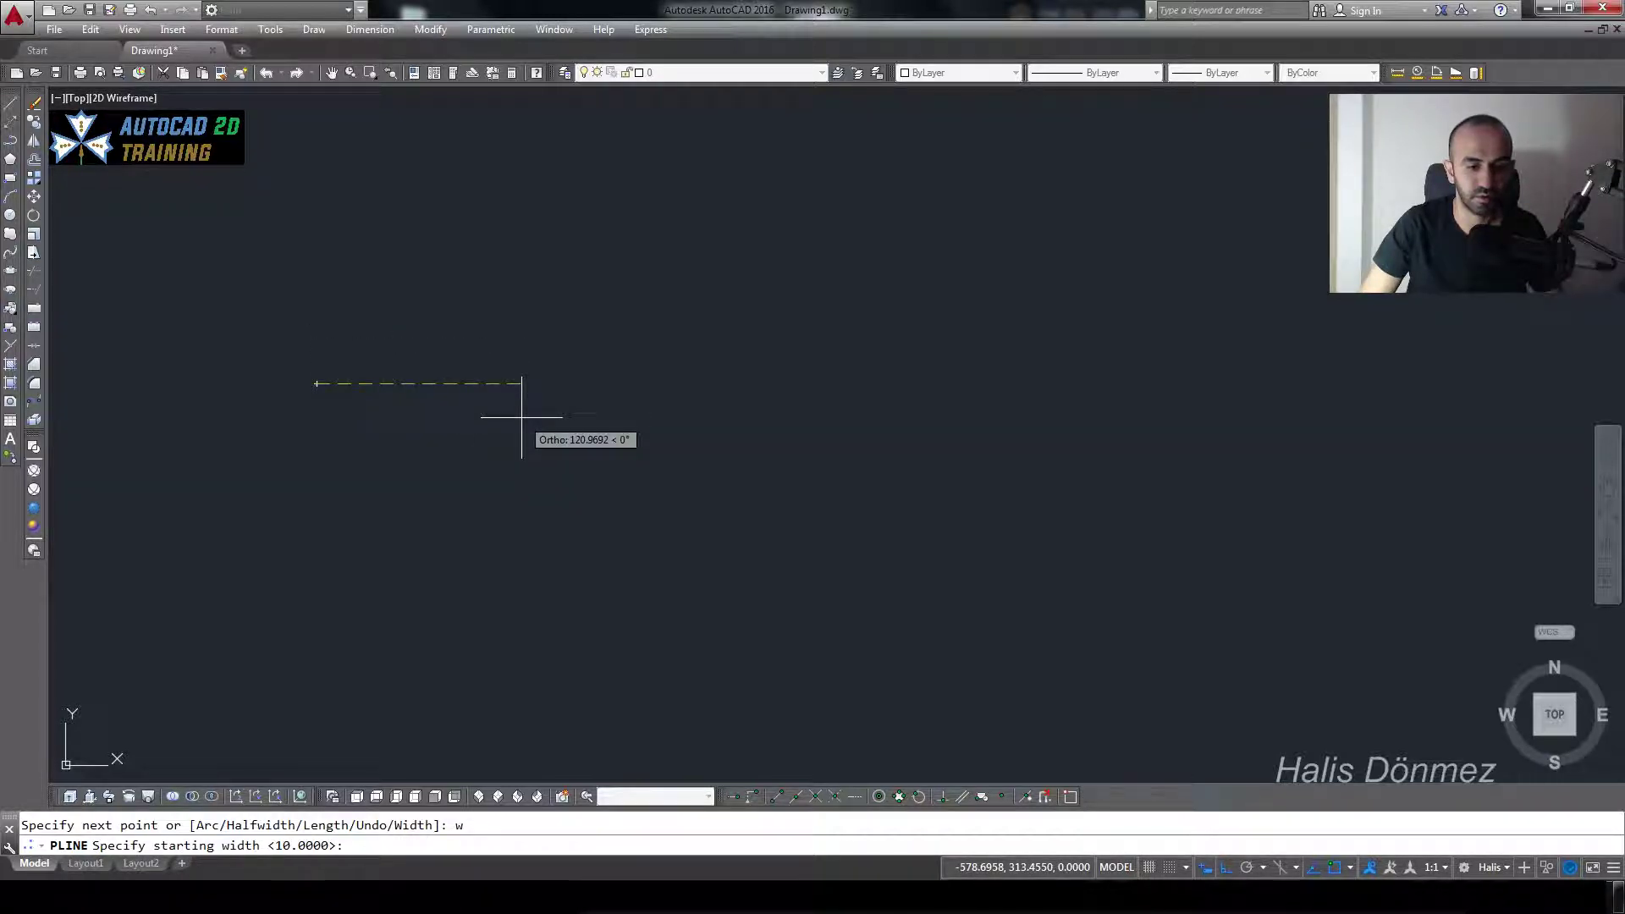
type("5")
key("Return")
type("20")
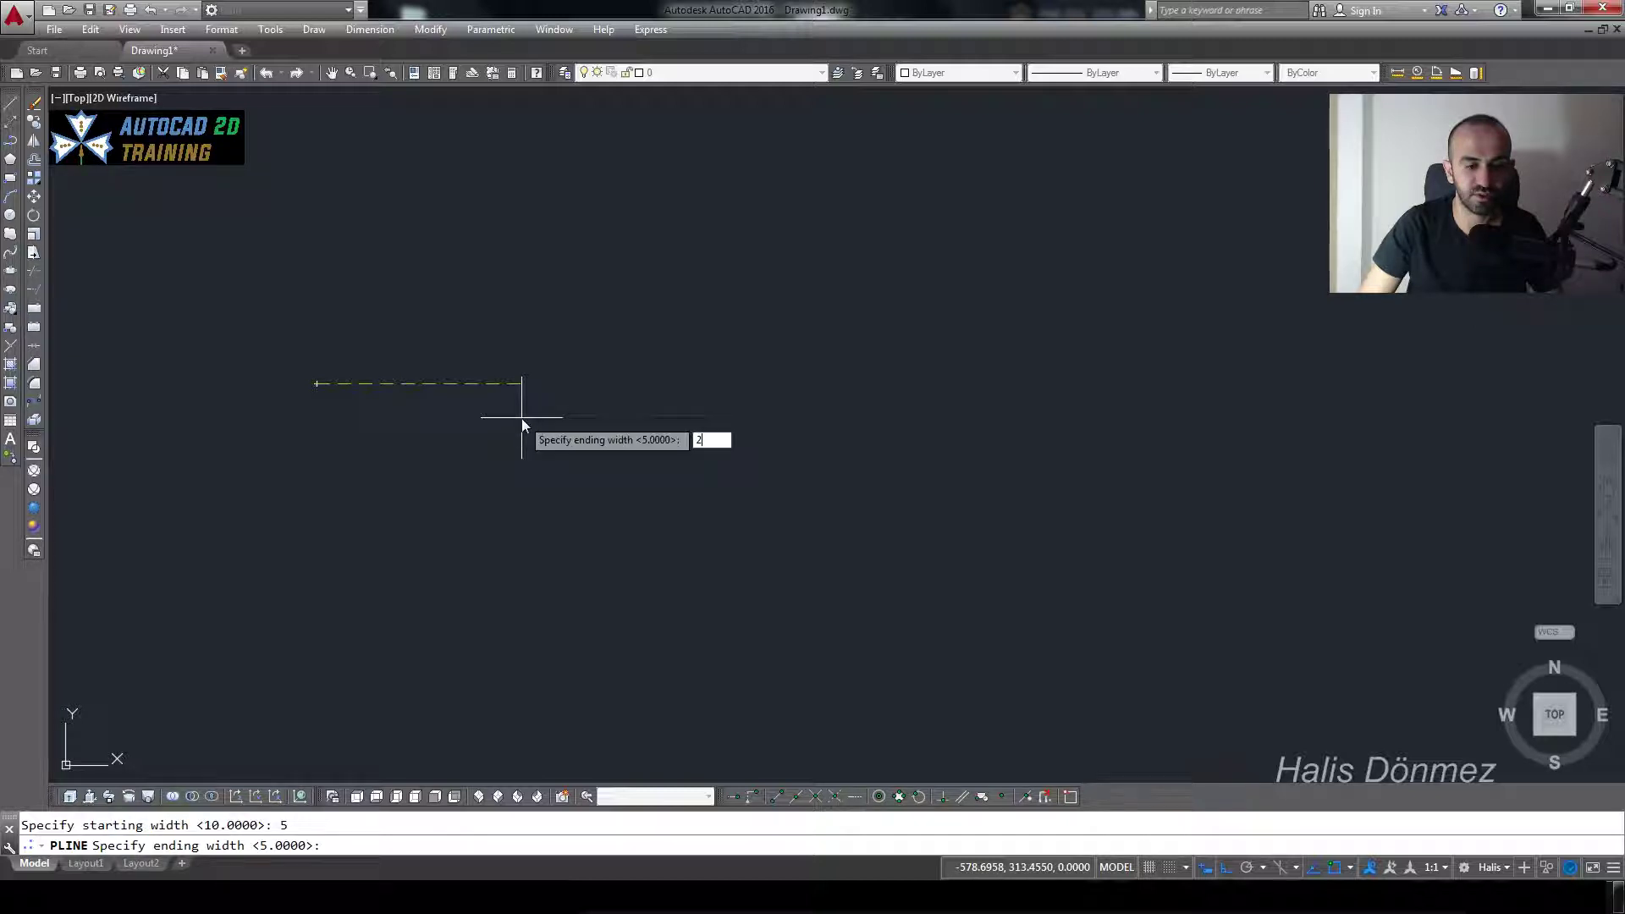
key("Return")
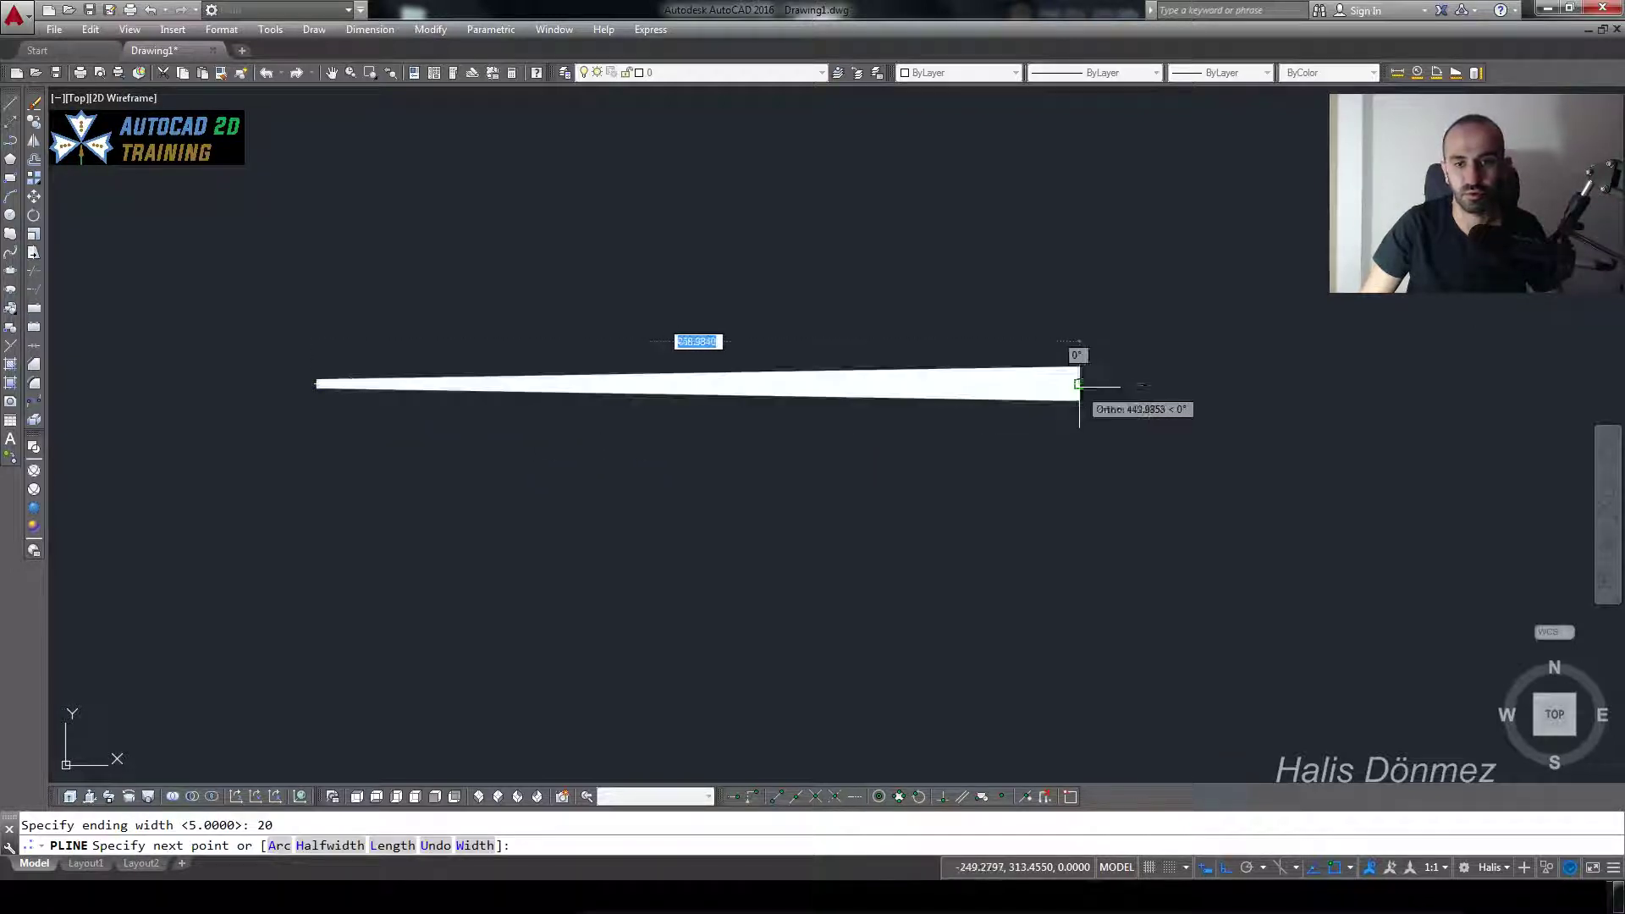
Draw the tapered segment and the spiral's five remaining corners, then end the command.
left_click(1080, 381)
left_click(1083, 688)
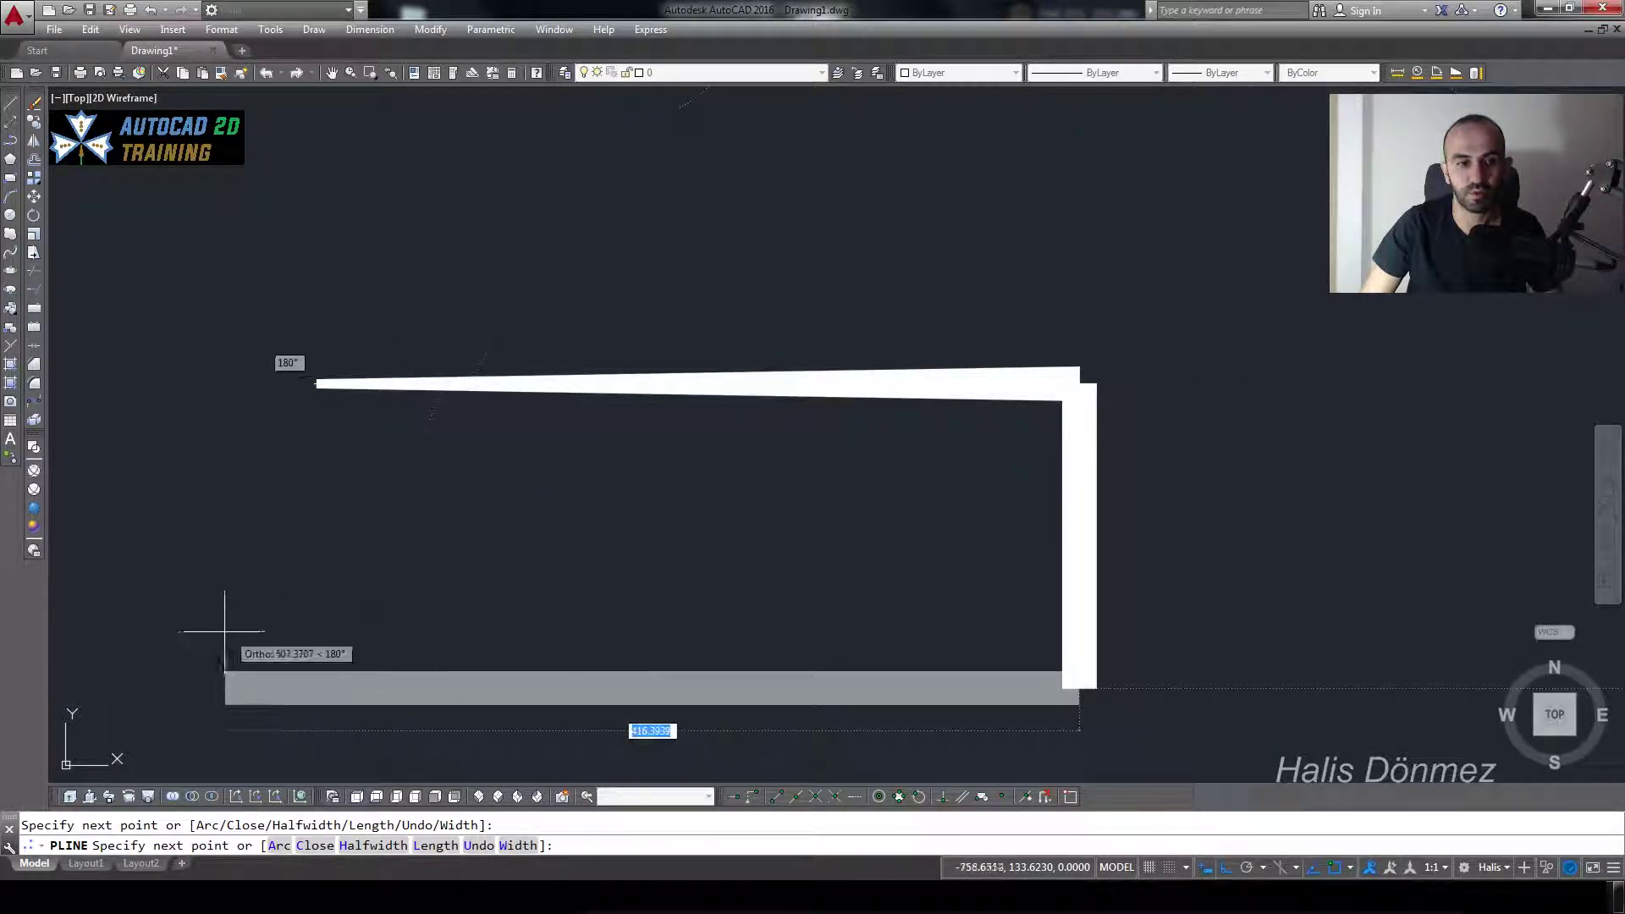
left_click(179, 652)
left_click(196, 207)
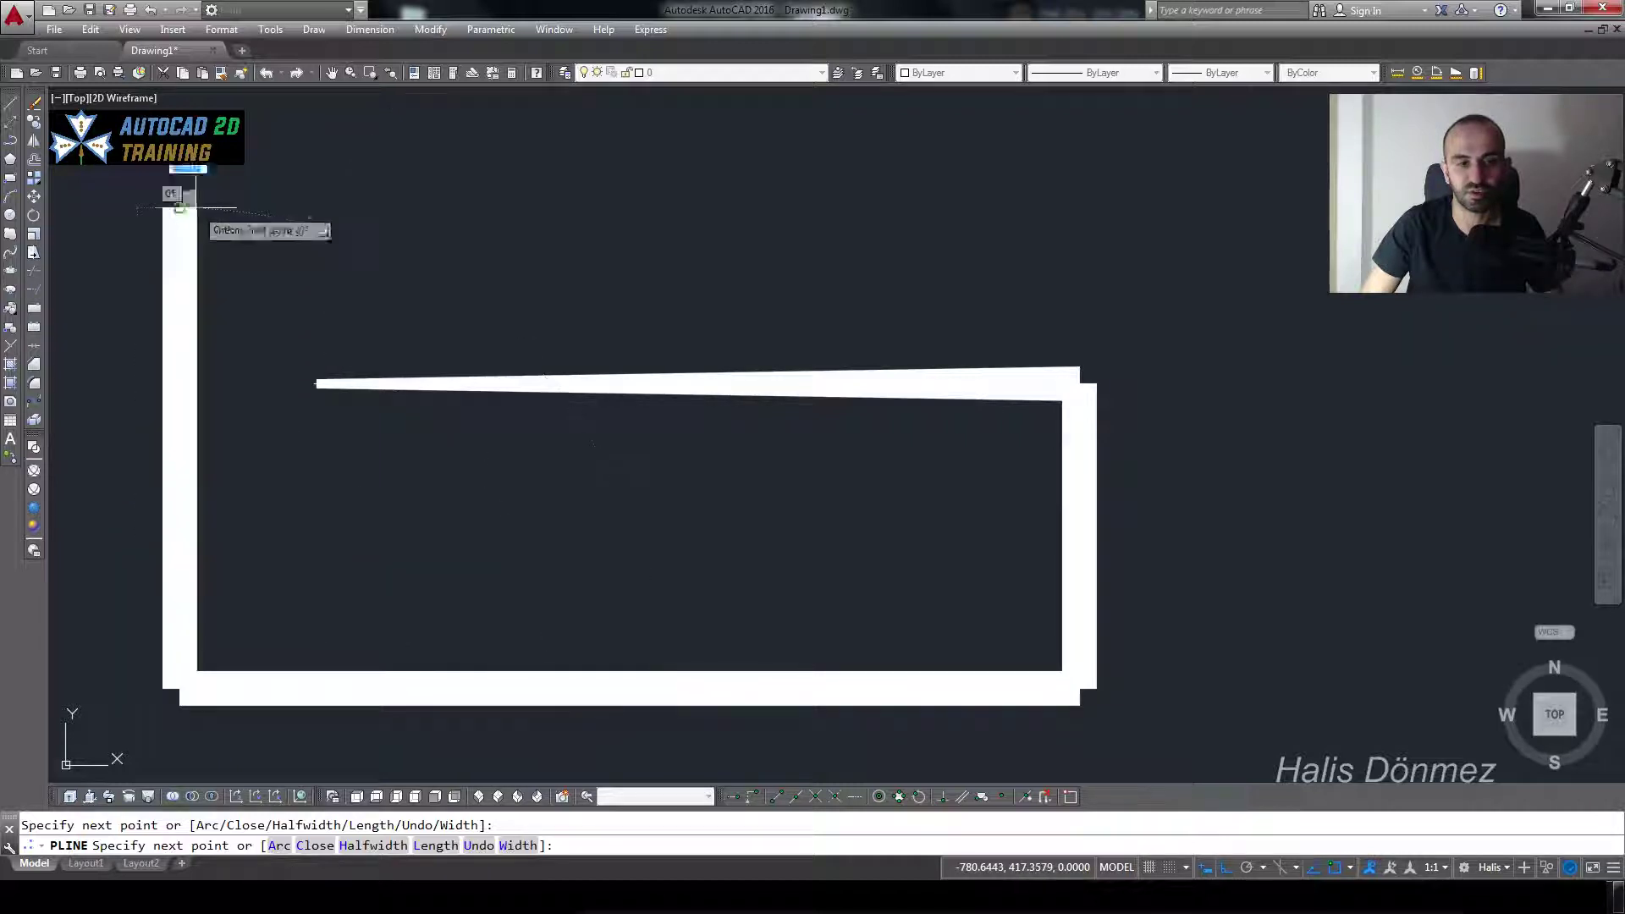
left_click(1232, 276)
left_click(1303, 647)
key("Escape")
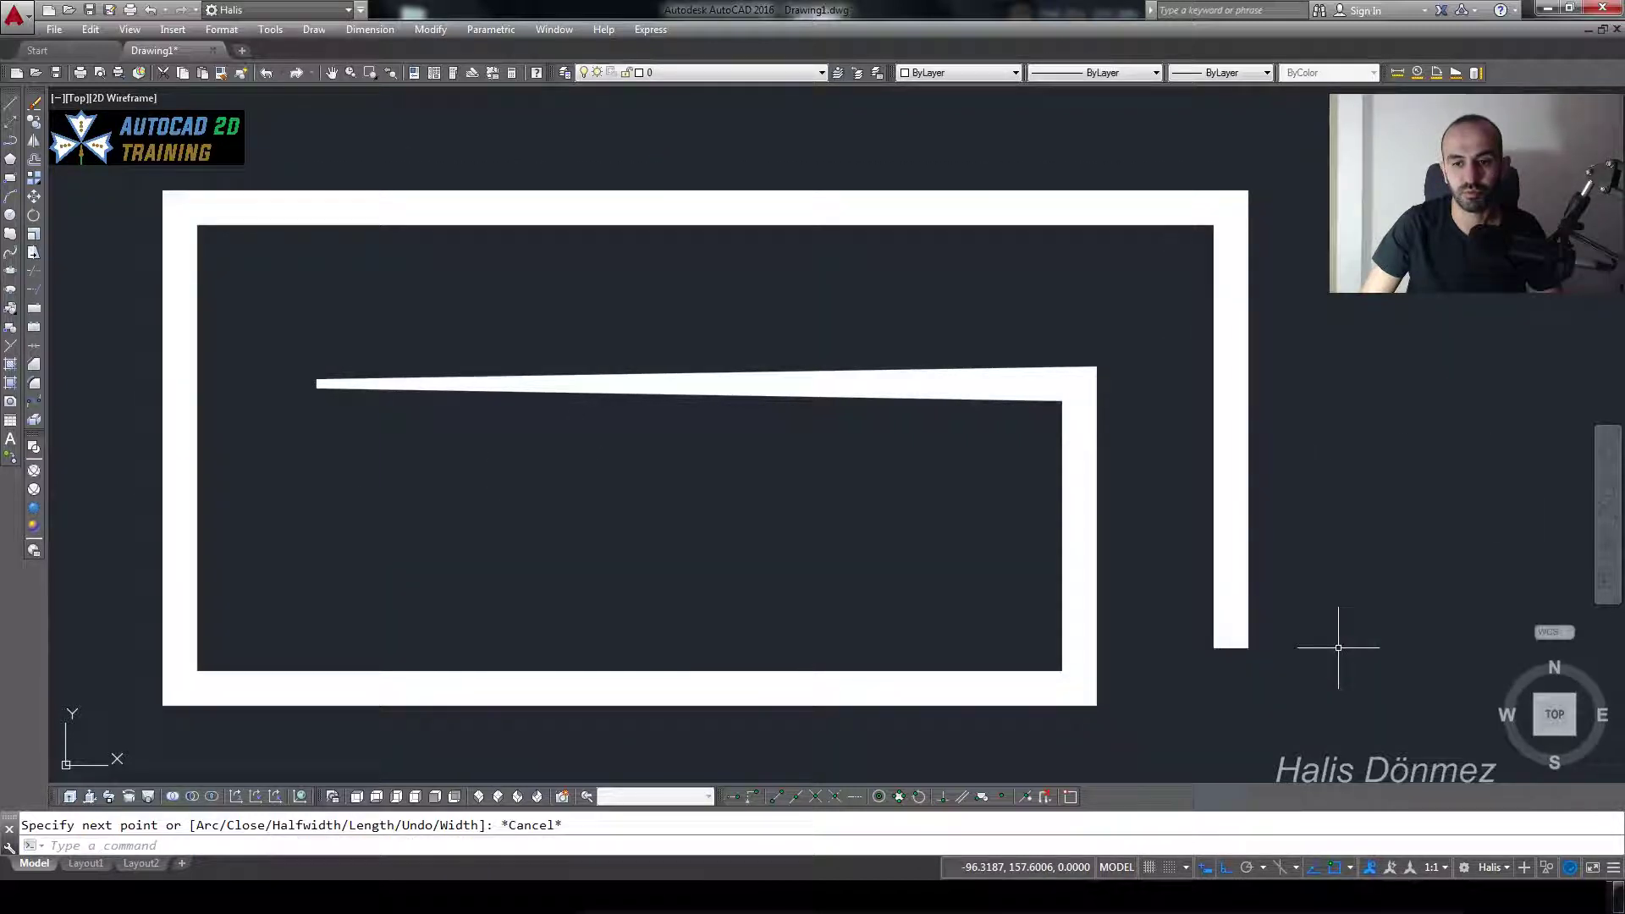
Zoom out, window-select the tapered spiral polyline, and explode it into thin lines.
scroll(1074, 584, "down", 2)
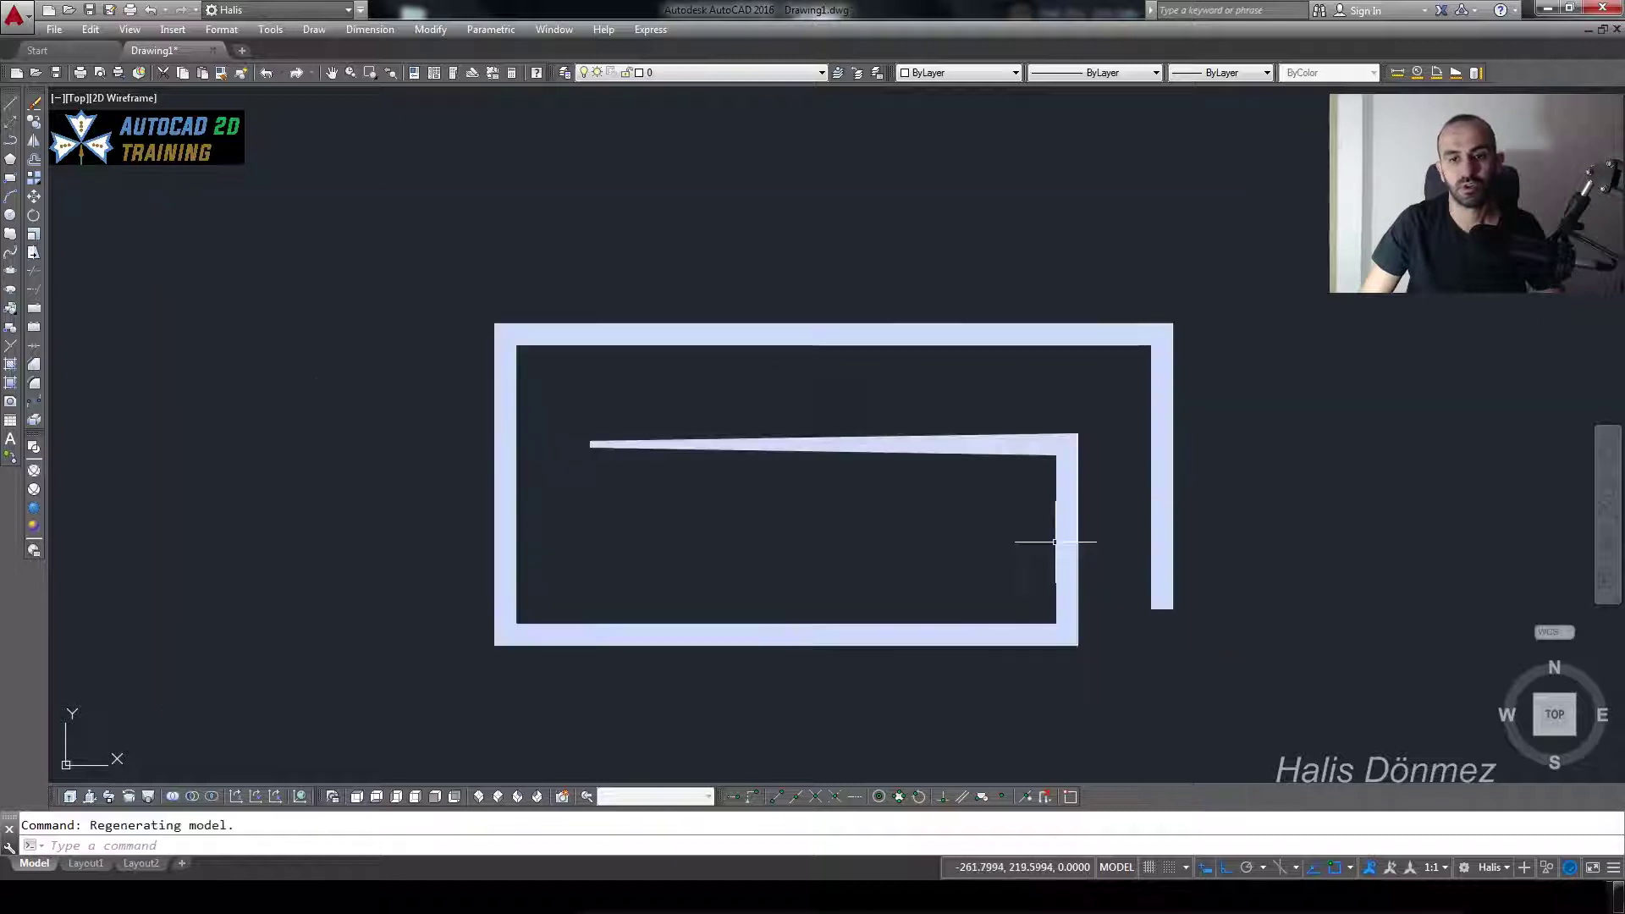
scroll(904, 491, "down", 2)
scroll(973, 486, "down", 2)
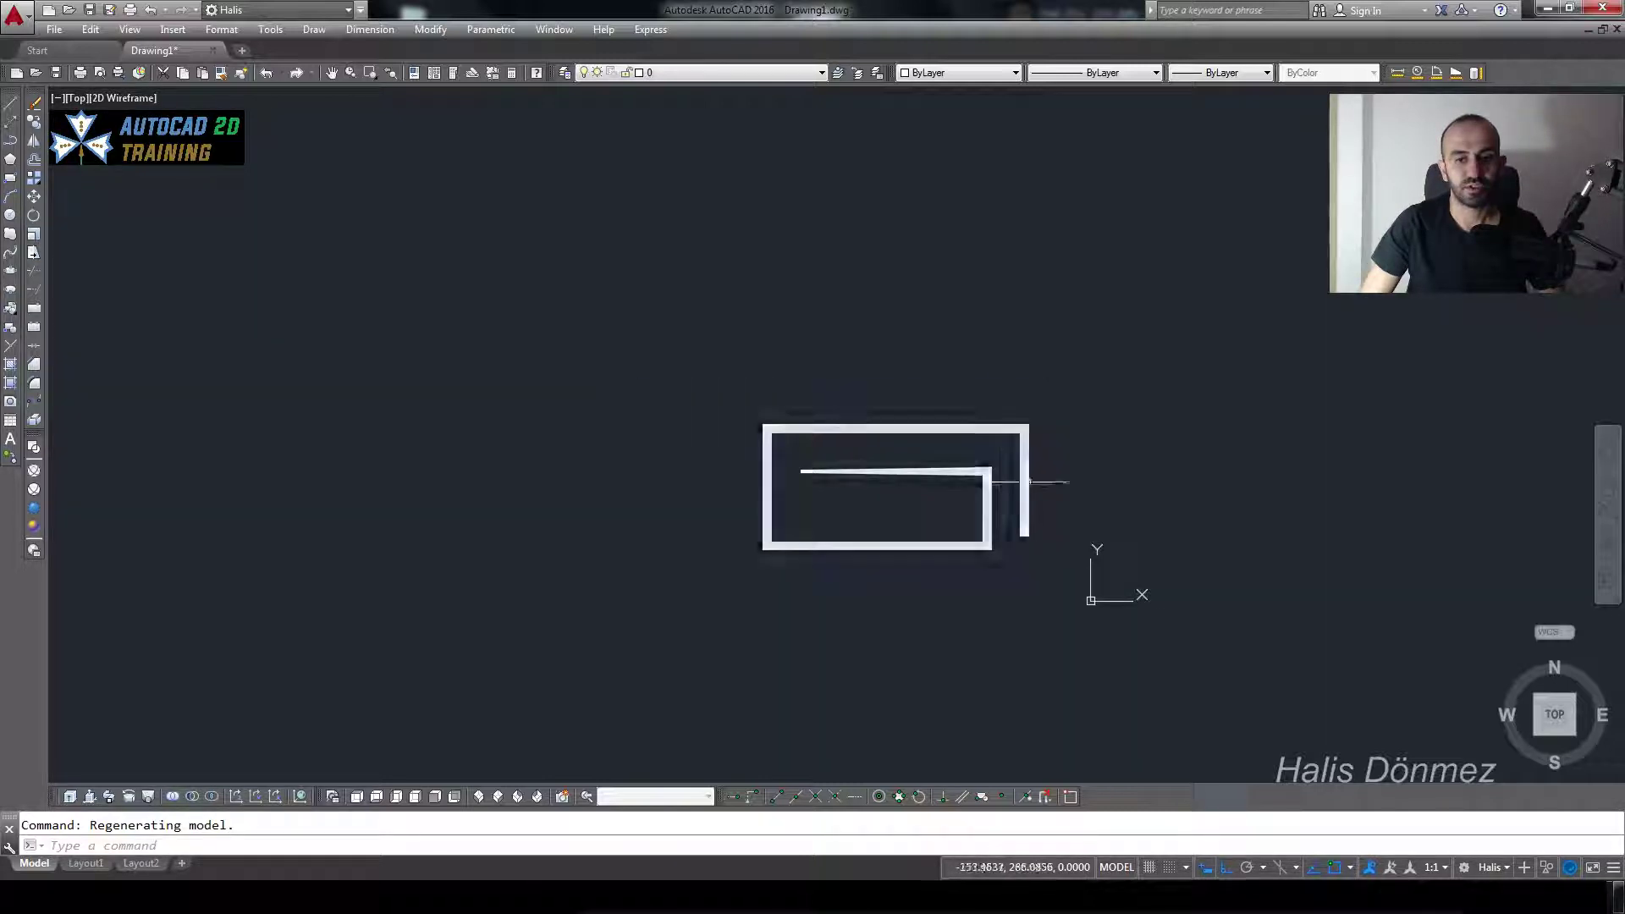
mouse_move(1088, 429)
middle_mouse_down()
mouse_move(1083, 527)
mouse_move(1074, 508)
middle_mouse_up()
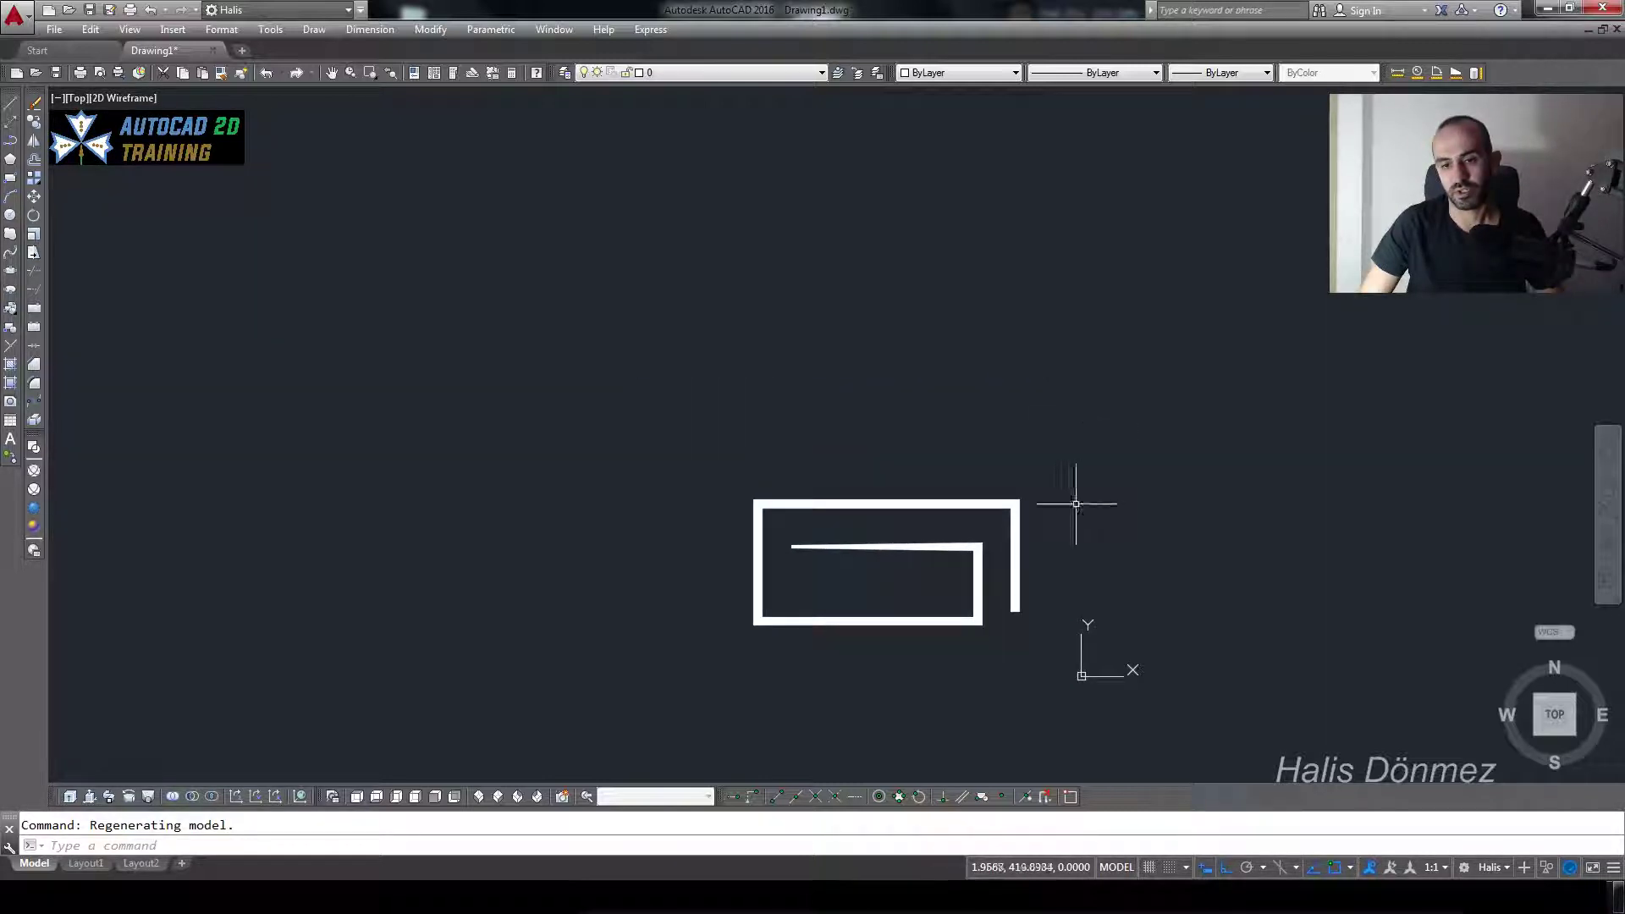
scroll(986, 550, "up", 5)
scroll(1143, 363, "down", 2)
scroll(1354, 348, "down", 2)
left_click(1355, 348)
left_click(999, 433)
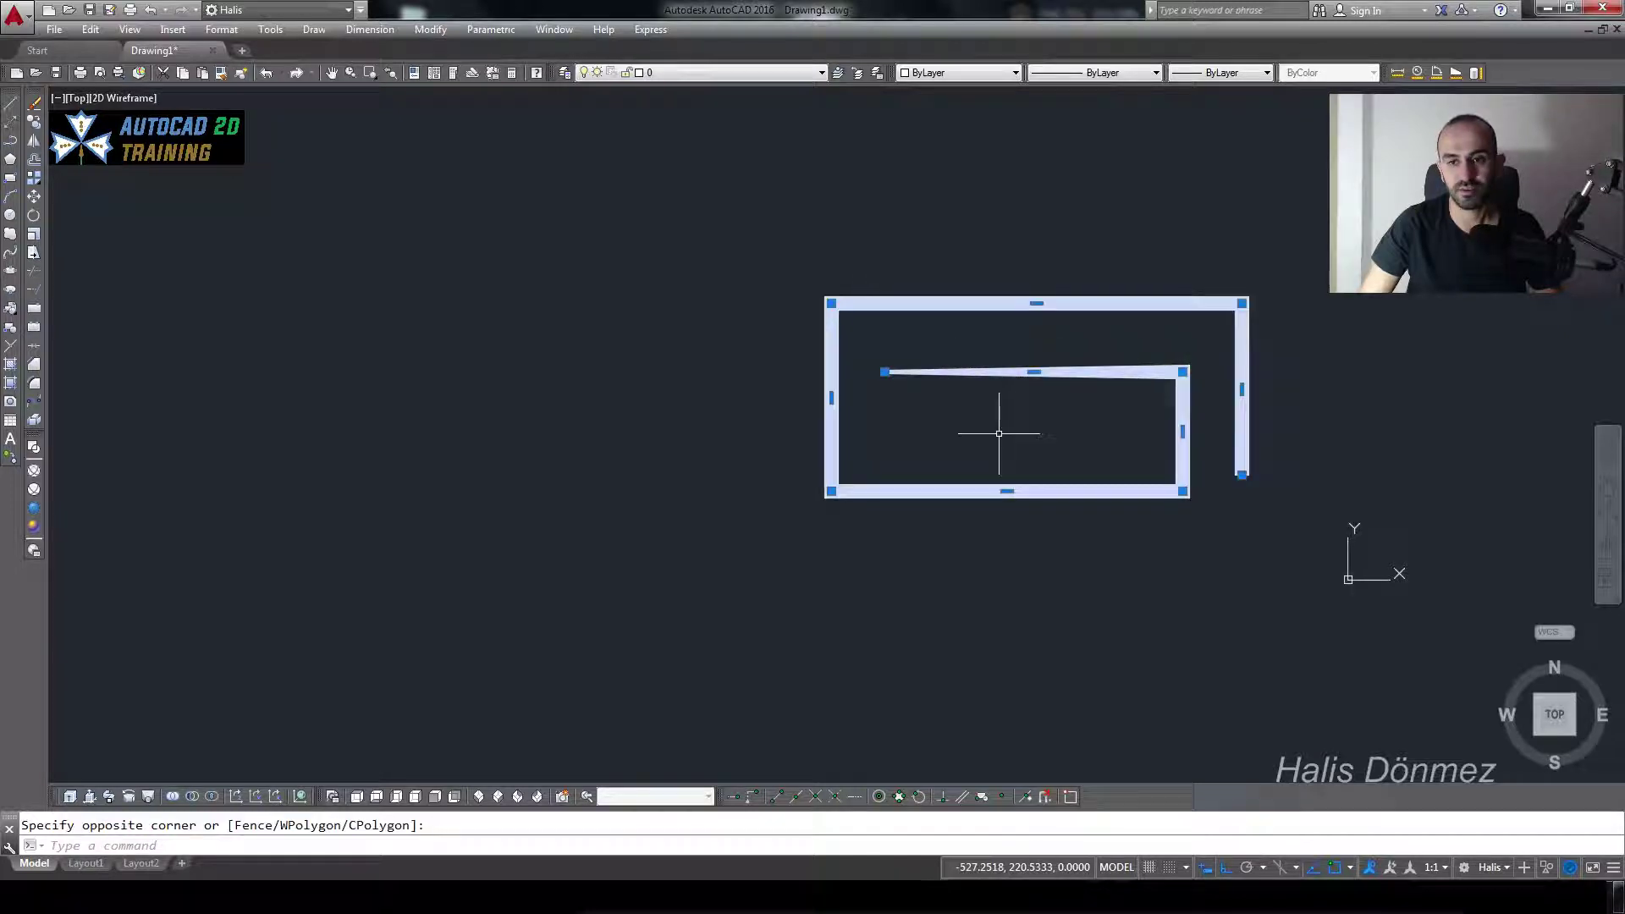
key("Escape")
Select the right vertical and top lines individually to confirm they are separate objects.
scroll(1176, 439, "up", 2)
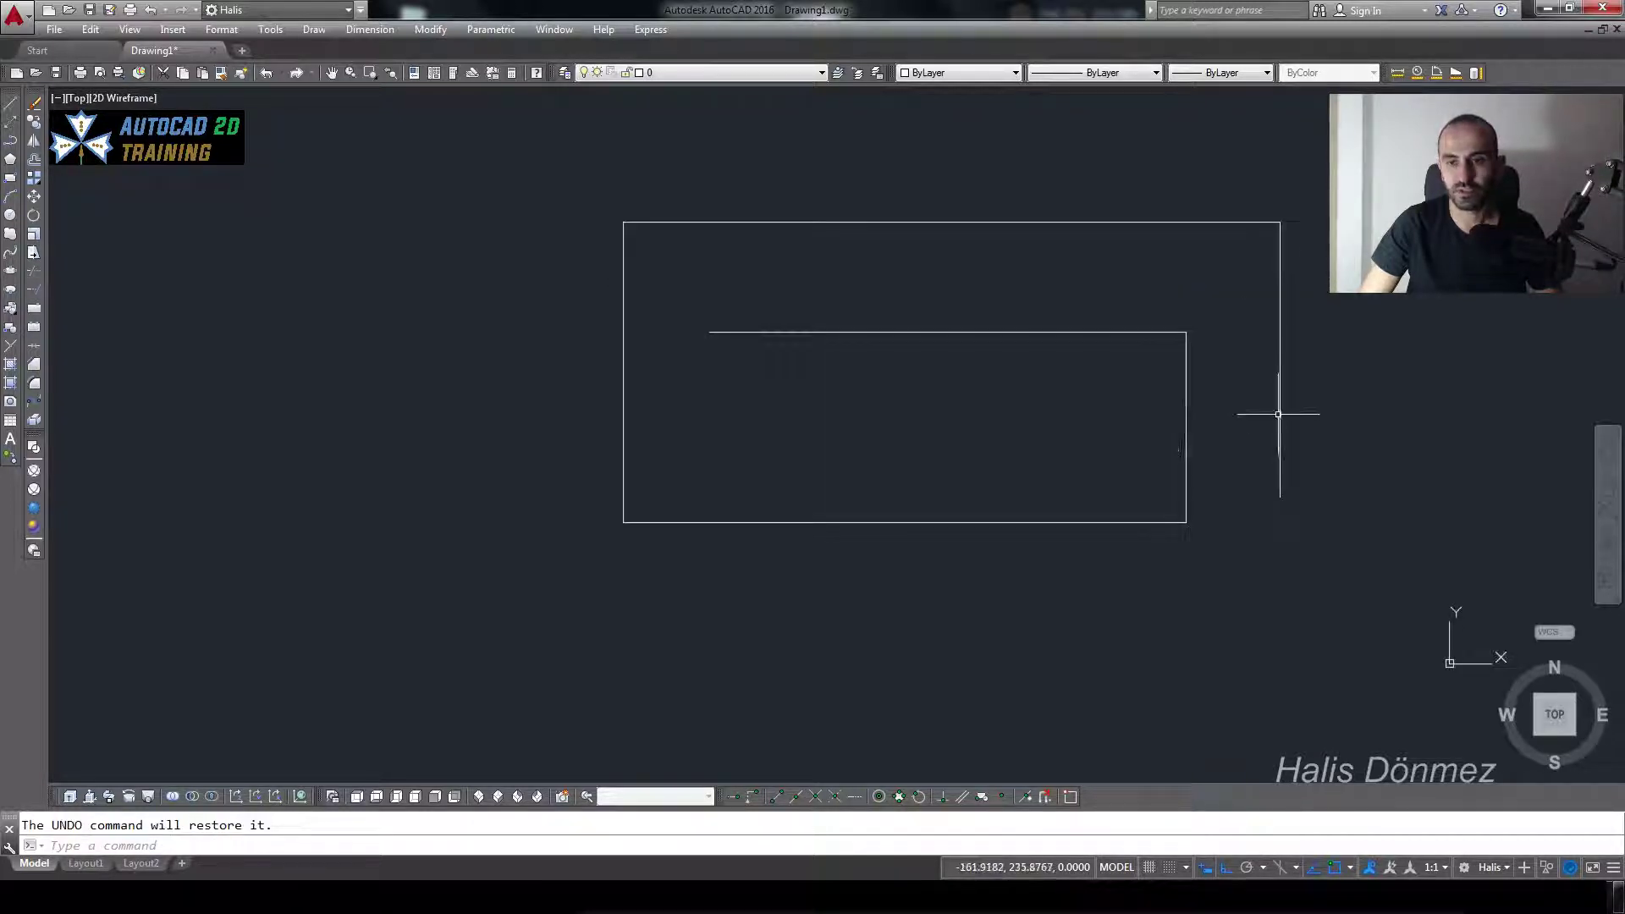
left_click(1286, 435)
left_click(1240, 457)
left_click_drag(1277, 217, 1184, 257)
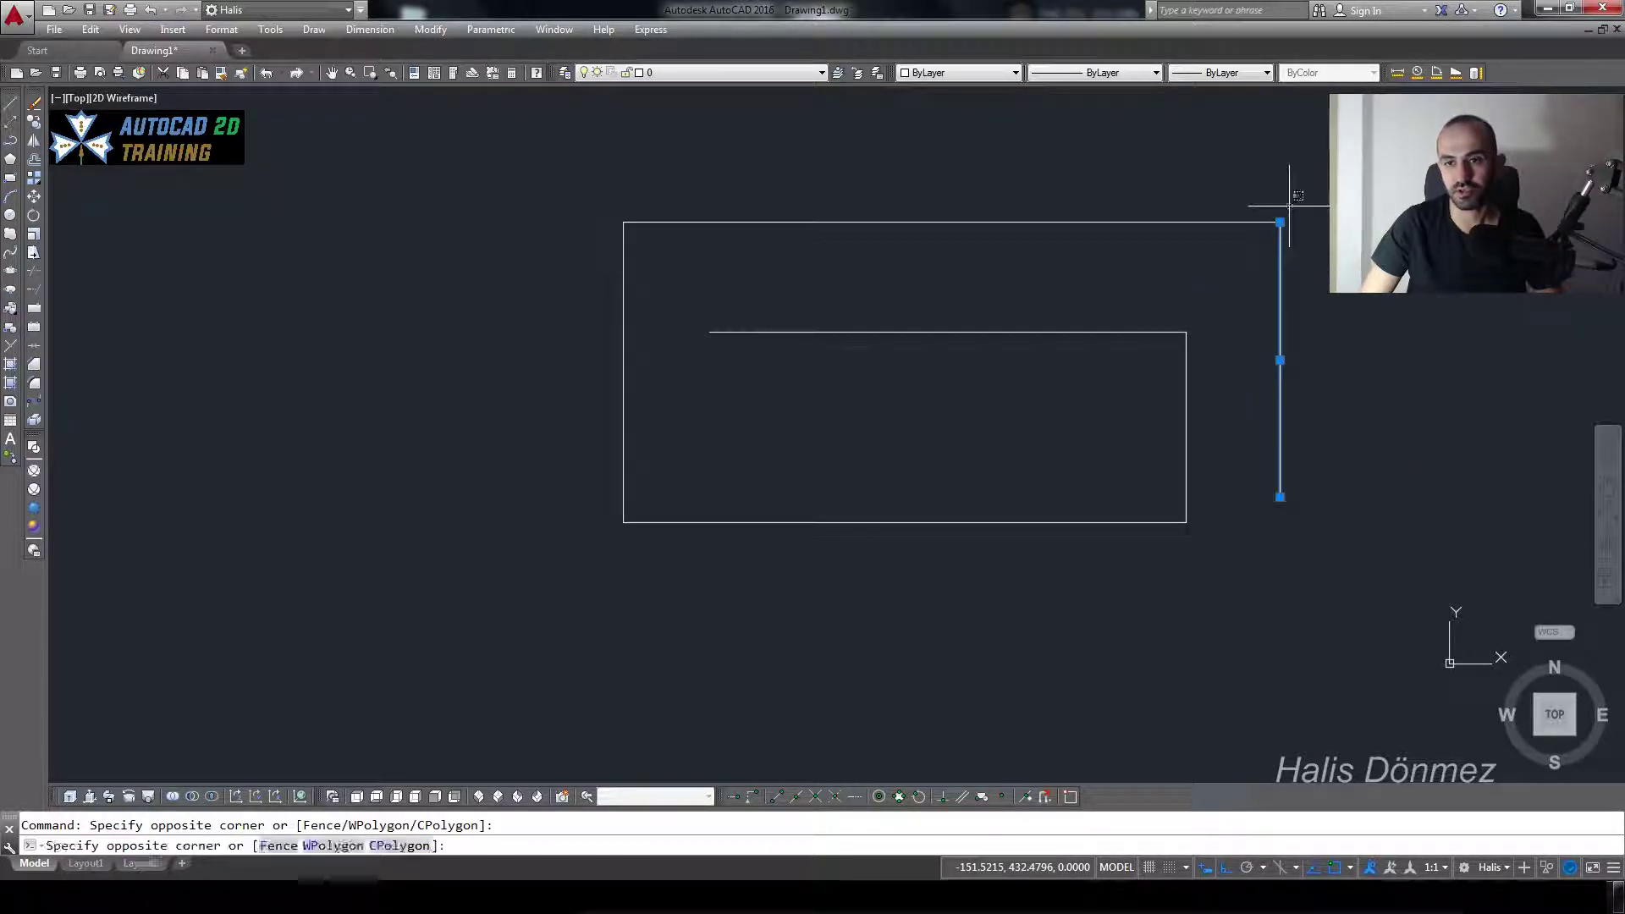
key("Escape")
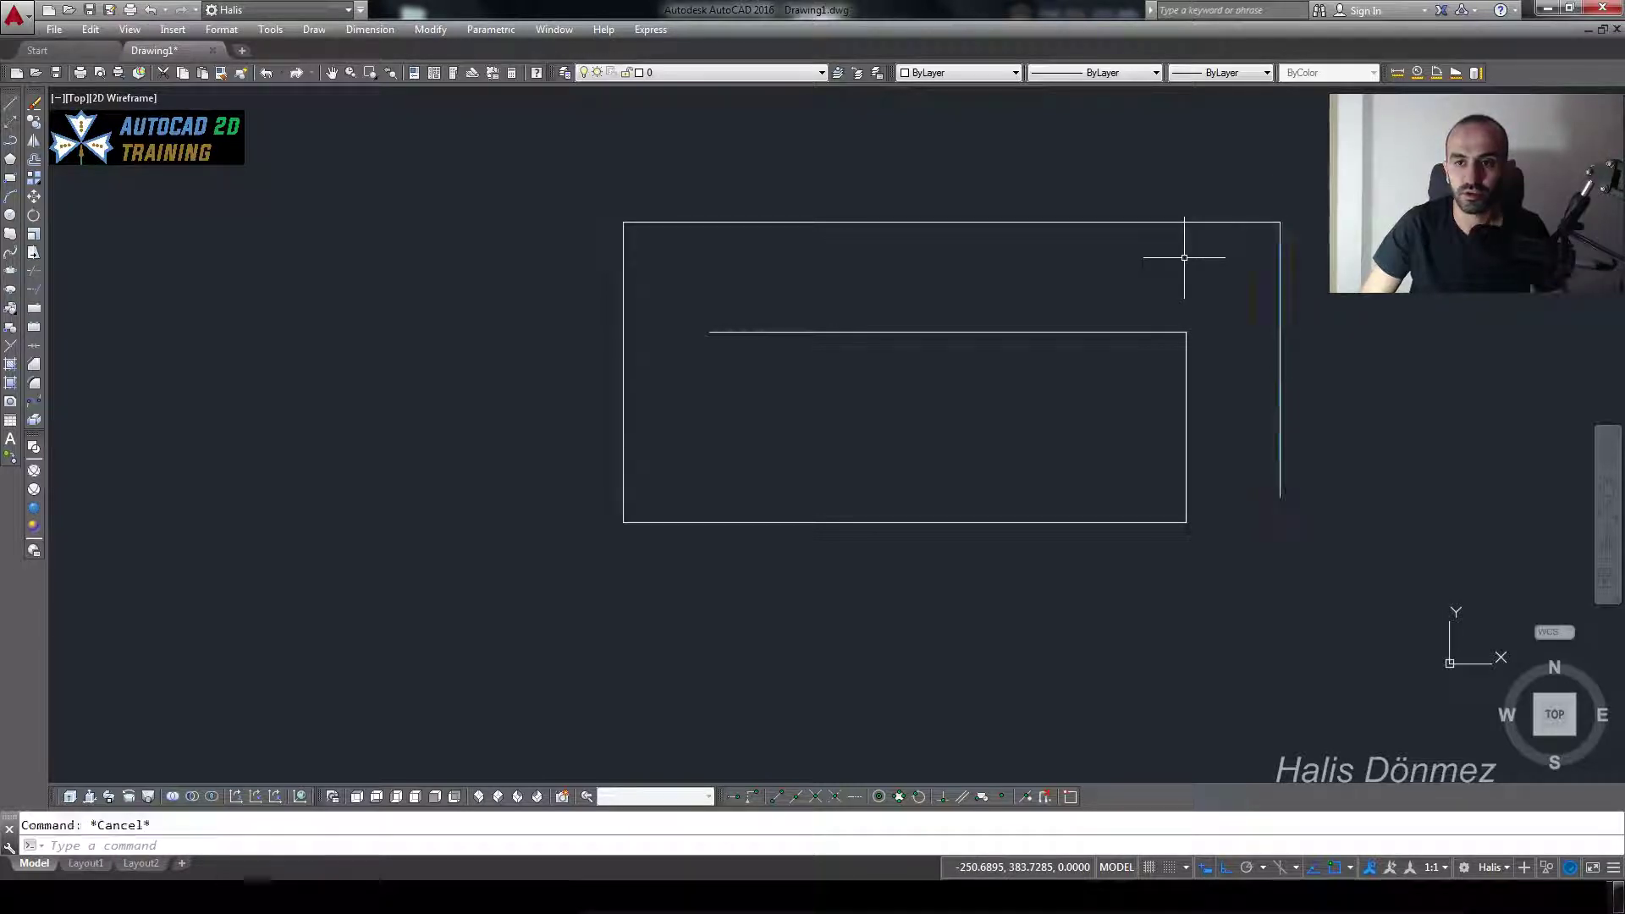
left_click(1316, 207)
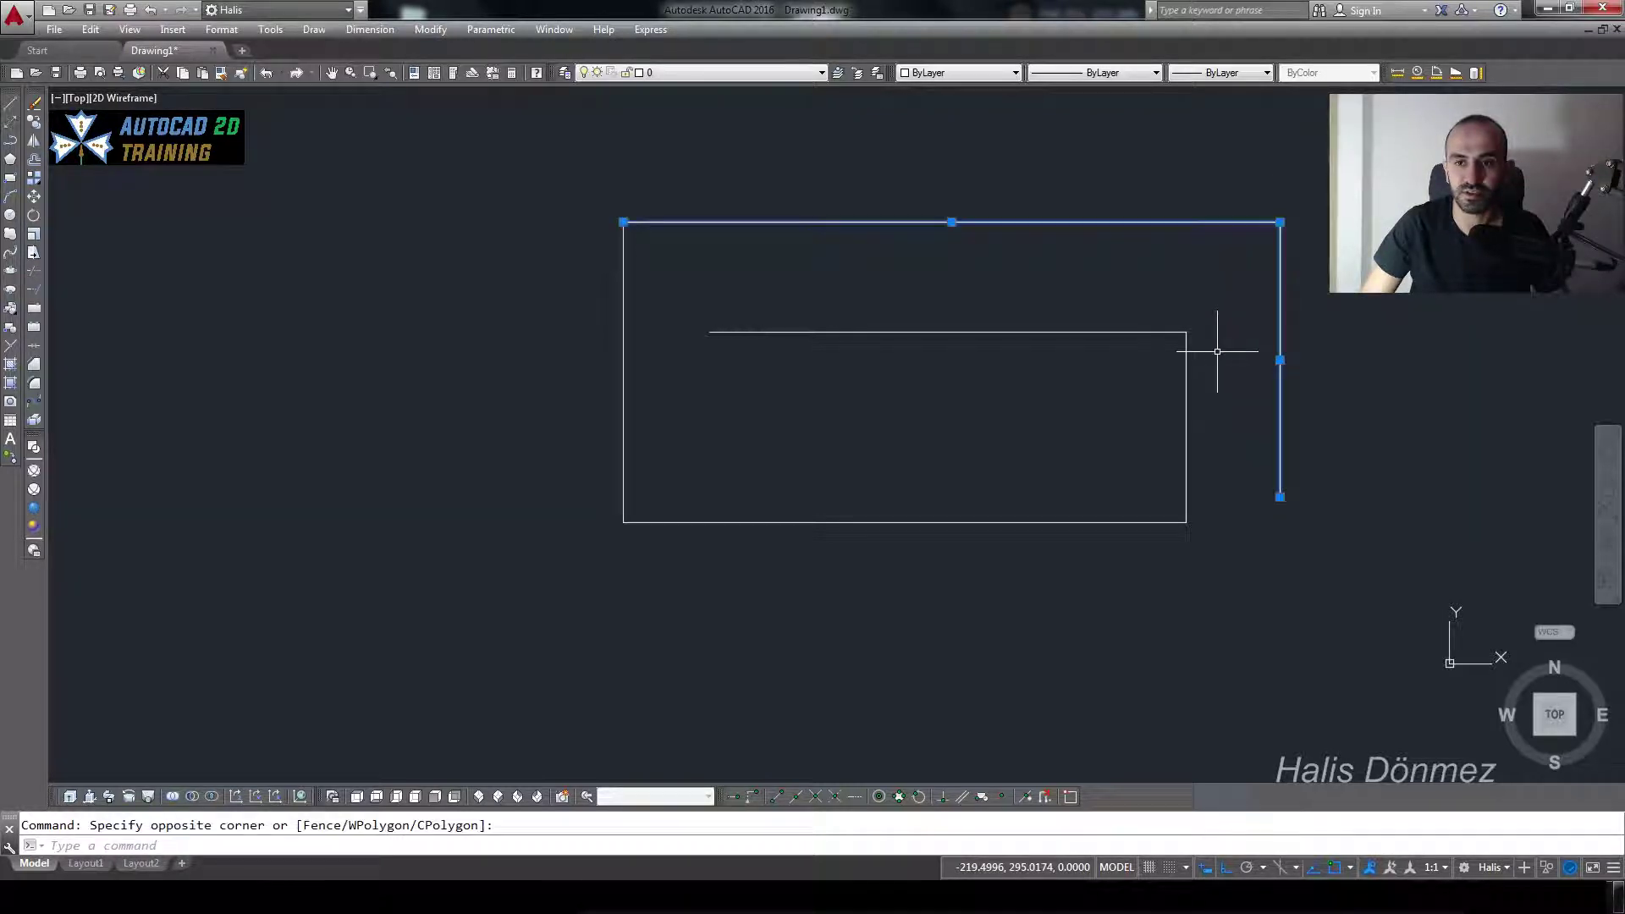
key("Escape")
left_click(1325, 280)
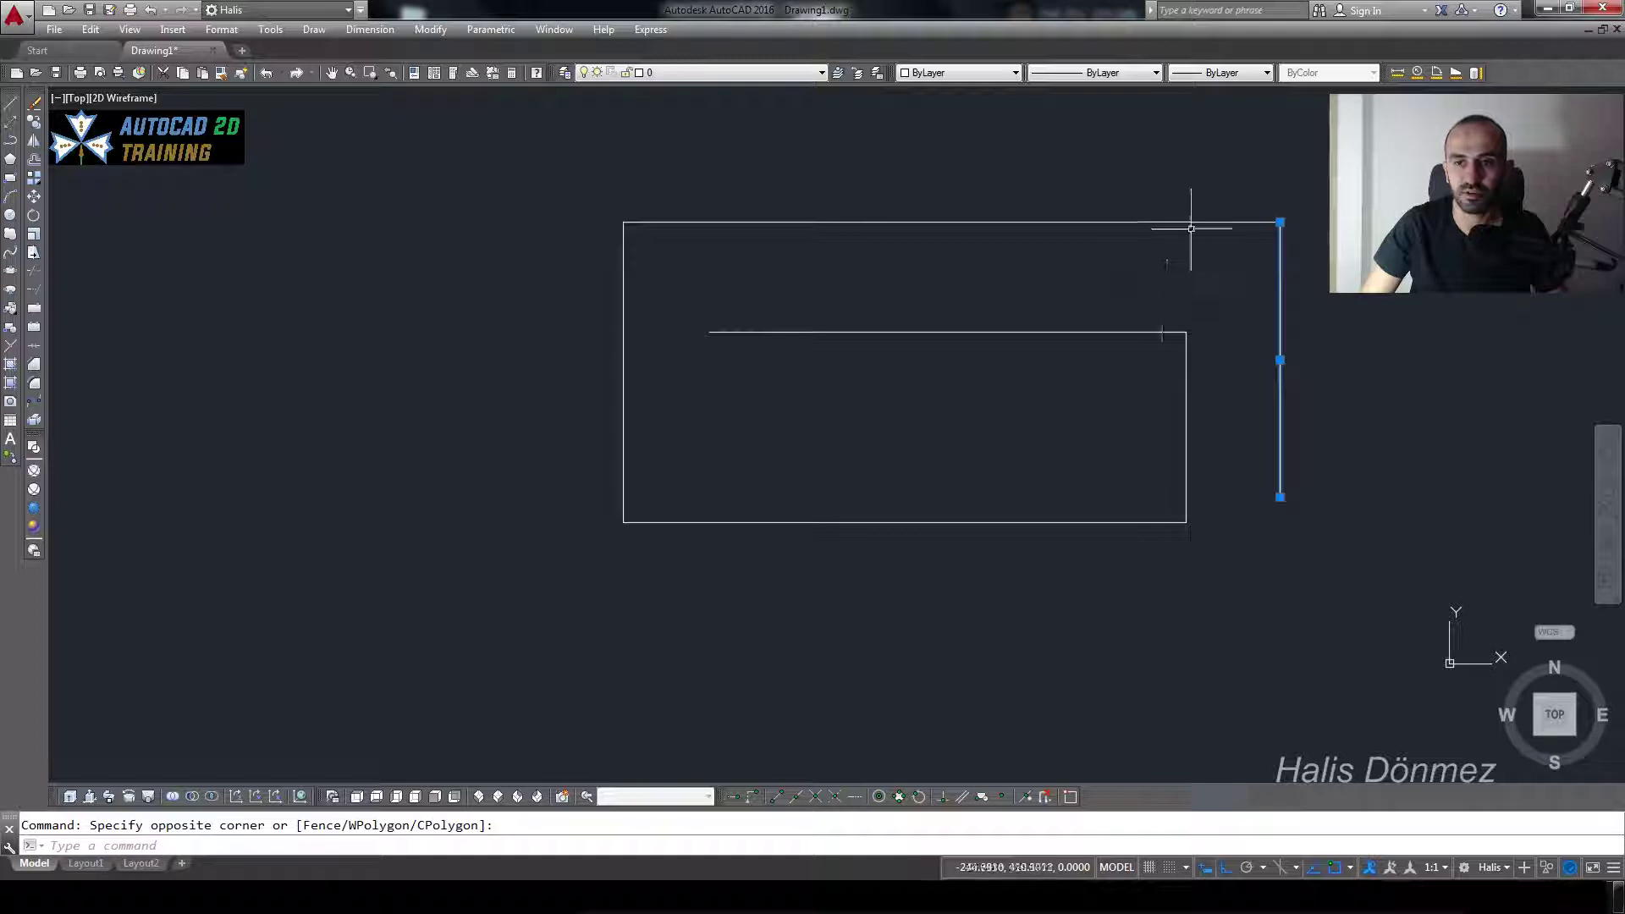
key("Escape")
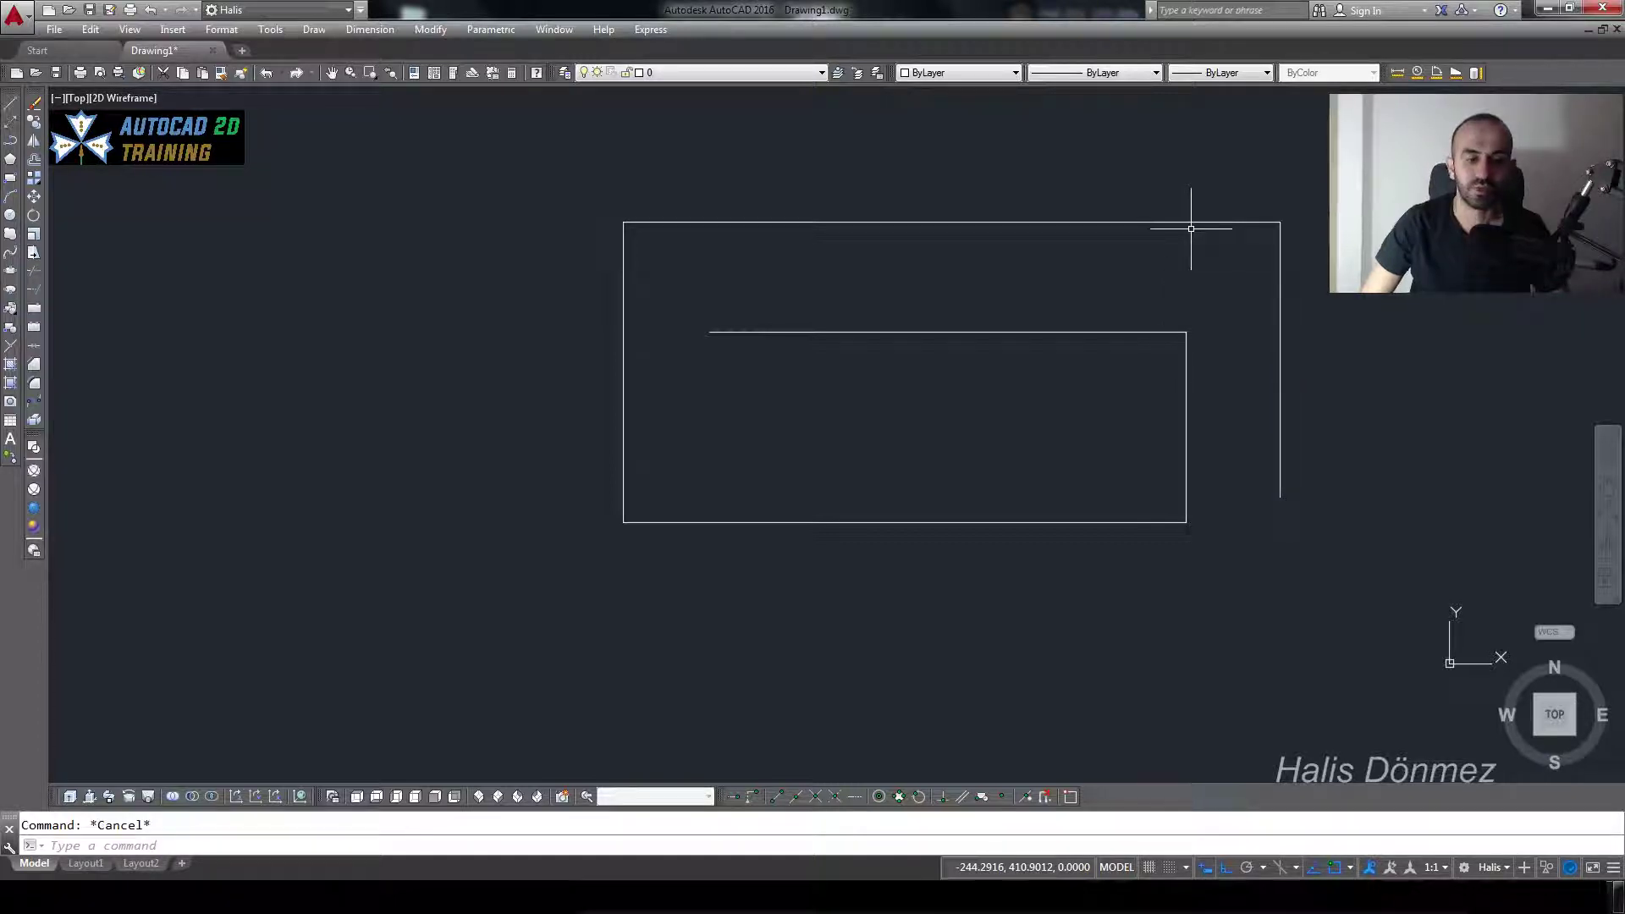